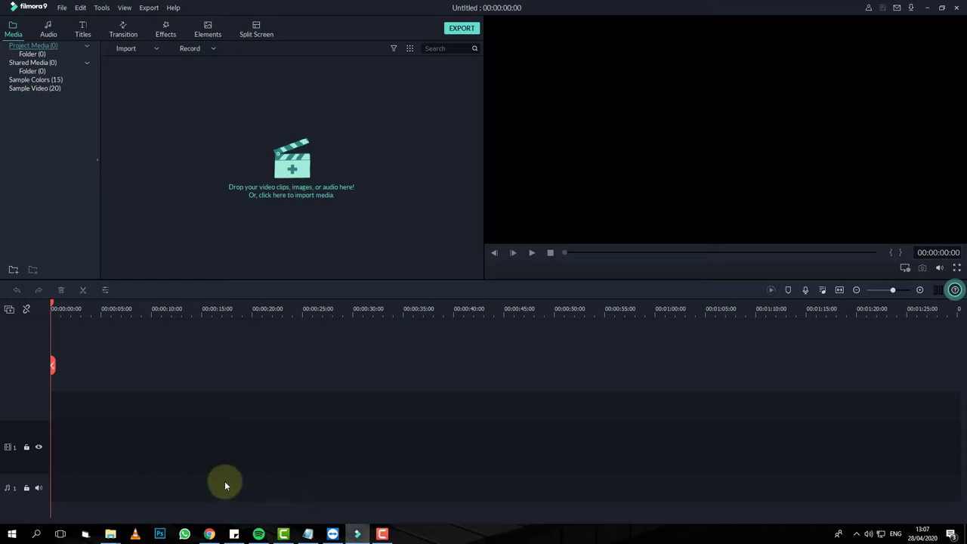
# - Import the video C0301.MP4 from the #1 folder in MATERI YOUTUBE into the project's media library
pyautogui.moveTo(111, 536)
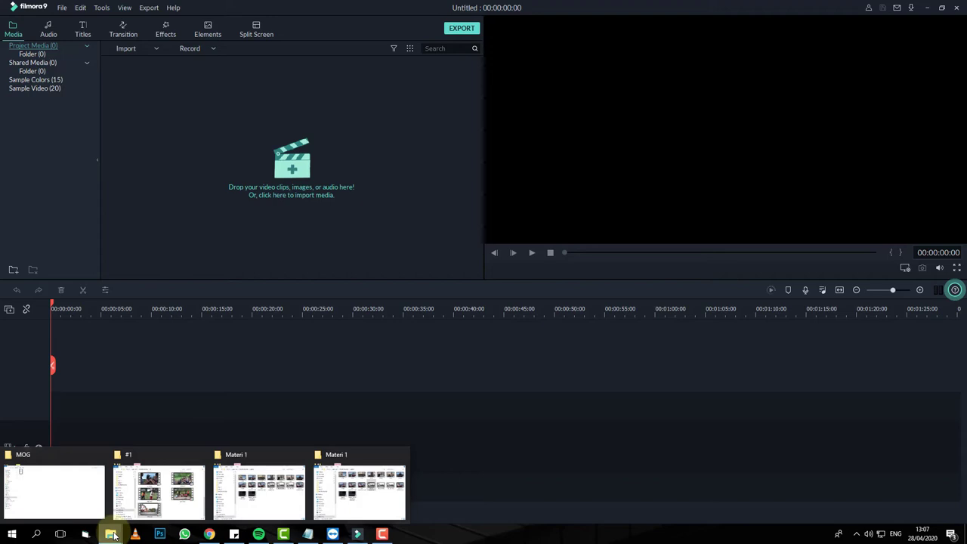
pyautogui.click(354, 487)
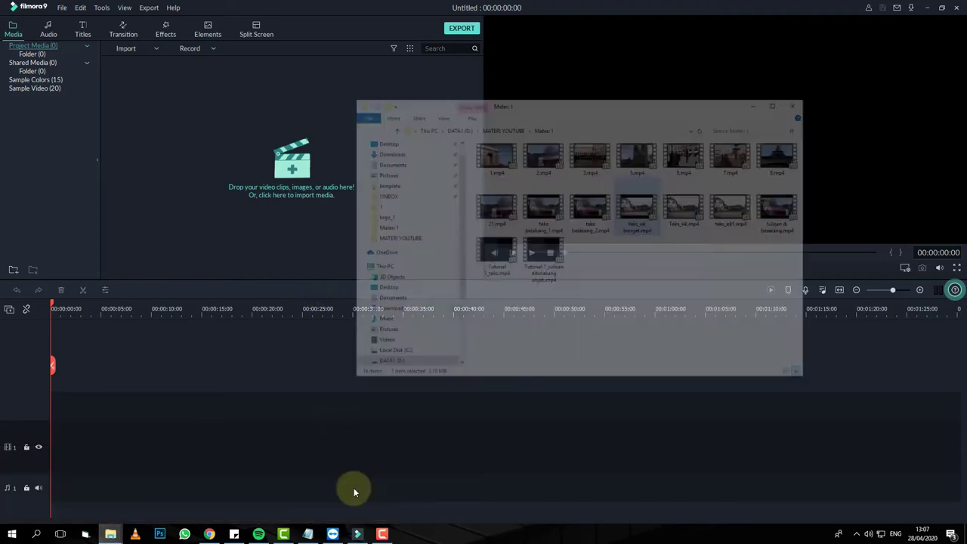
pyautogui.click(339, 345)
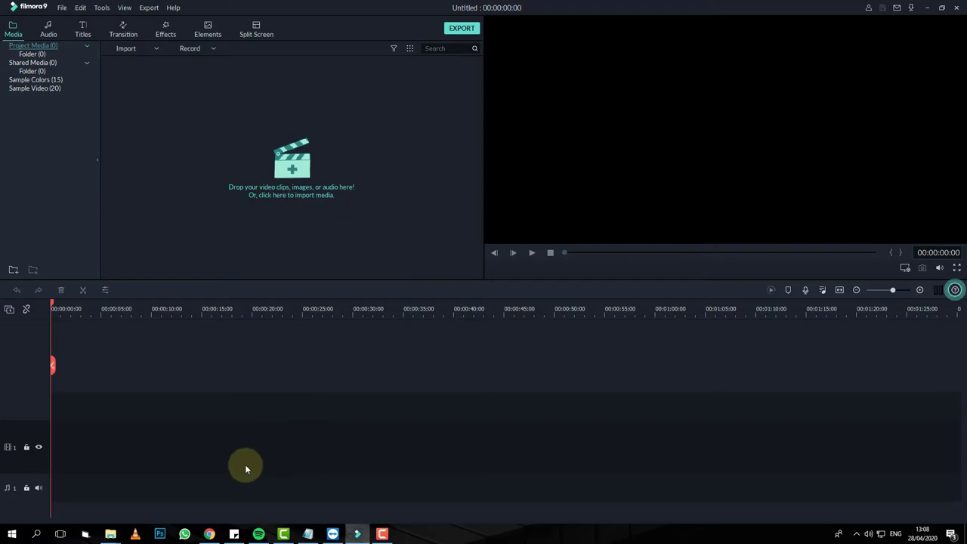
pyautogui.moveTo(119, 536)
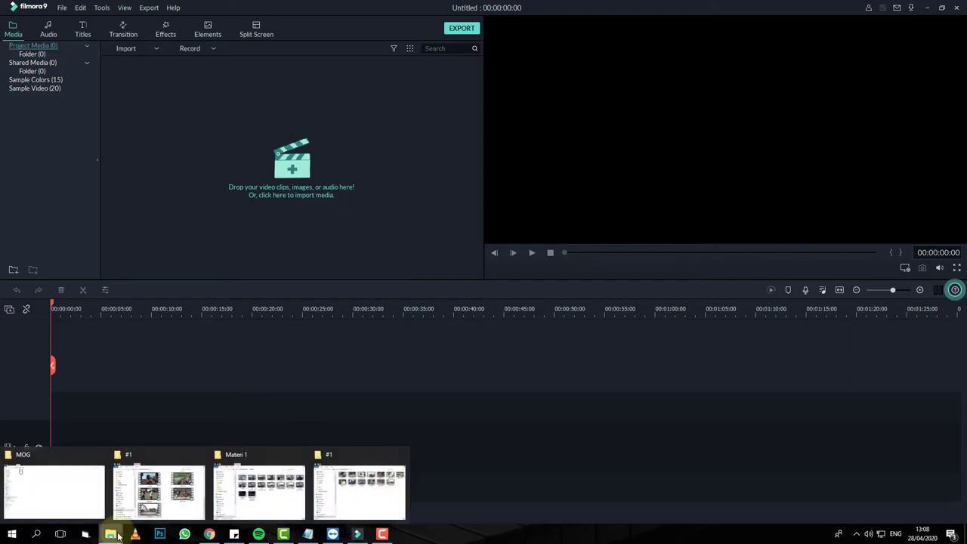
pyautogui.click(356, 484)
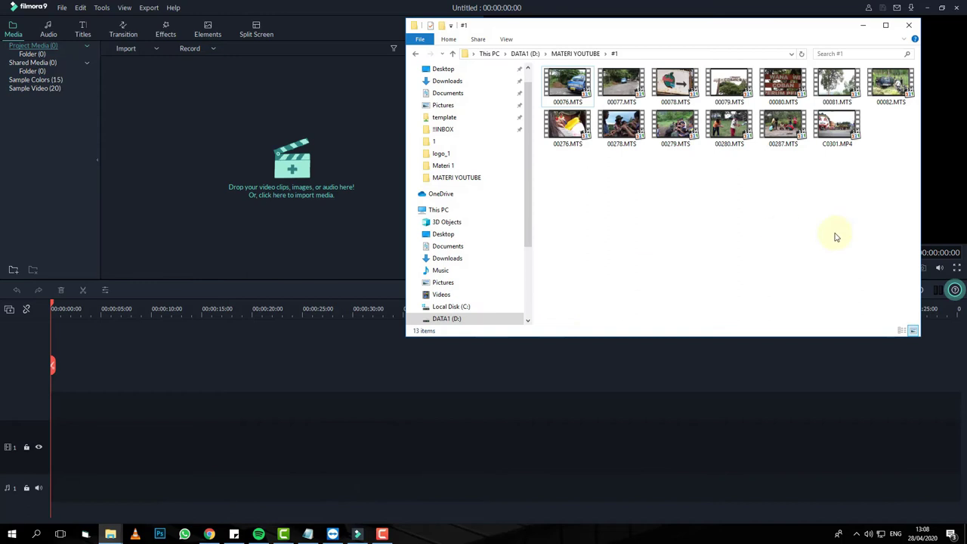
pyautogui.moveTo(838, 125); pyautogui.dragTo(225, 160)
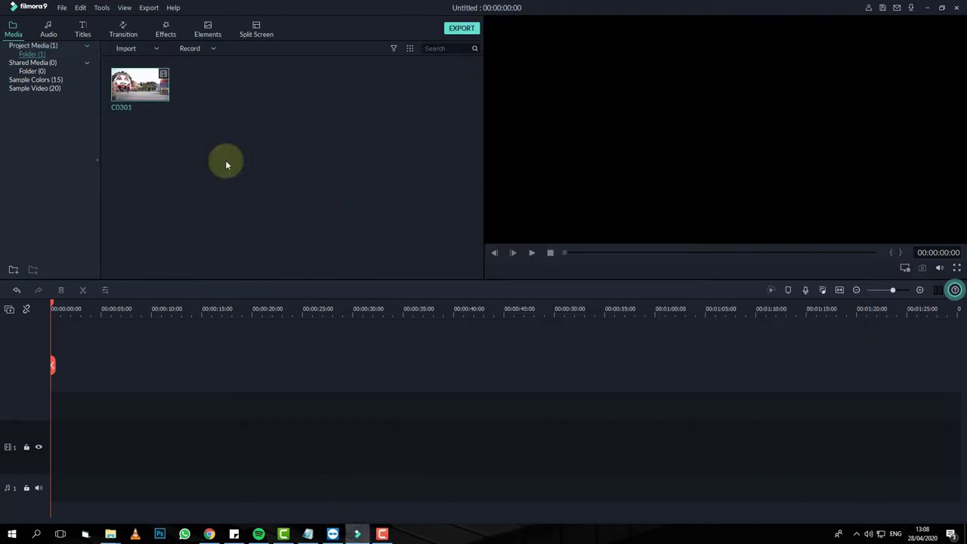
# - Place the C0301 clip at the start of video track 1, keeping the 1920 x 1080 25fps project settings, and play it
pyautogui.moveTo(155, 87); pyautogui.dragTo(49, 456)
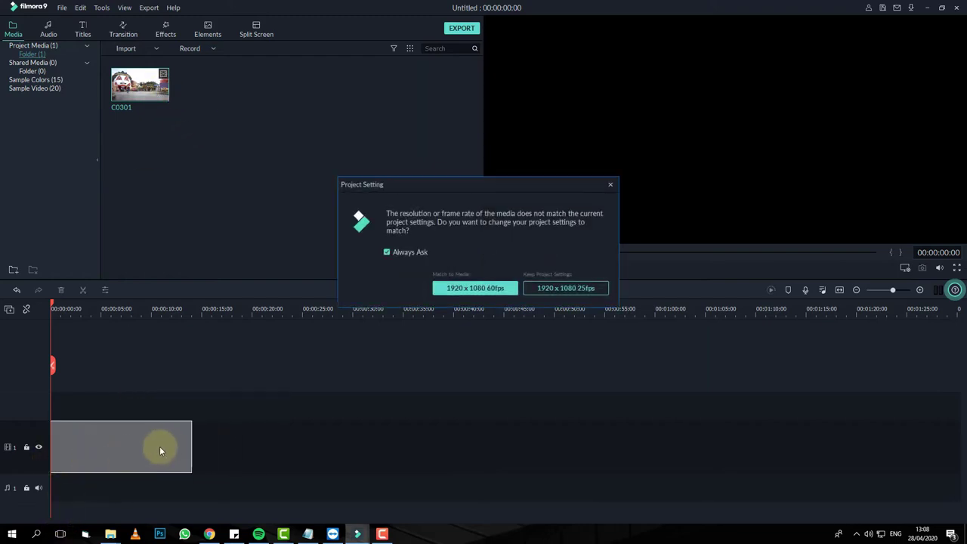
pyautogui.click(582, 289)
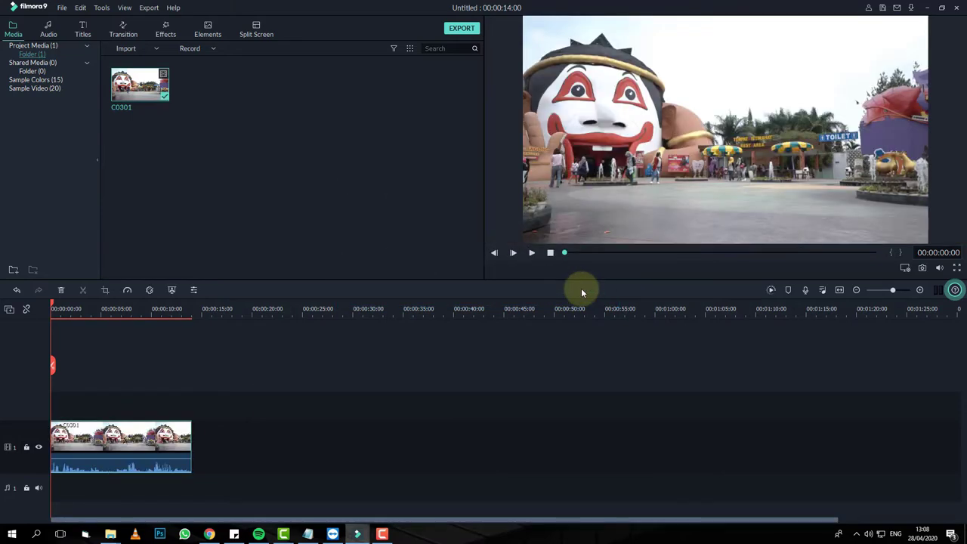
pyautogui.press('space')
pyautogui.press('space')
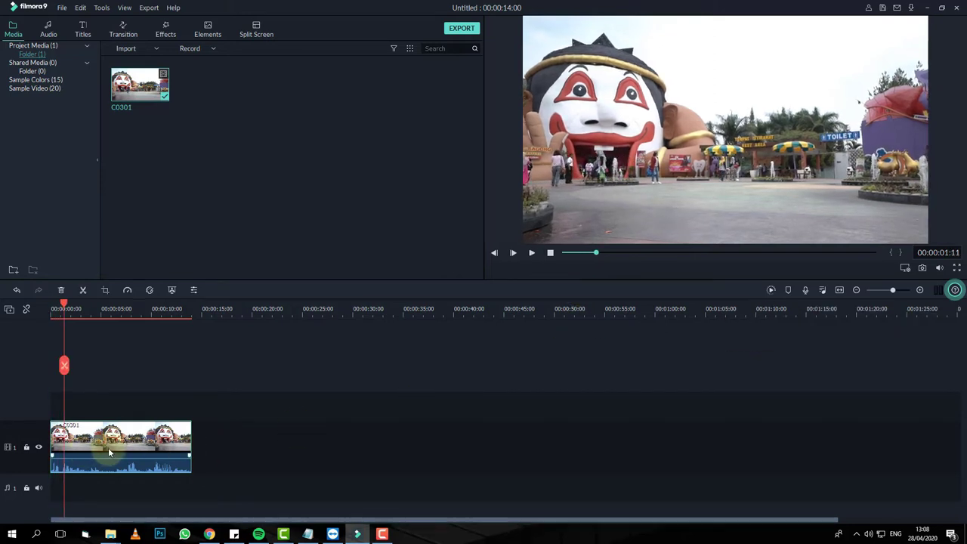
pyautogui.press('space')
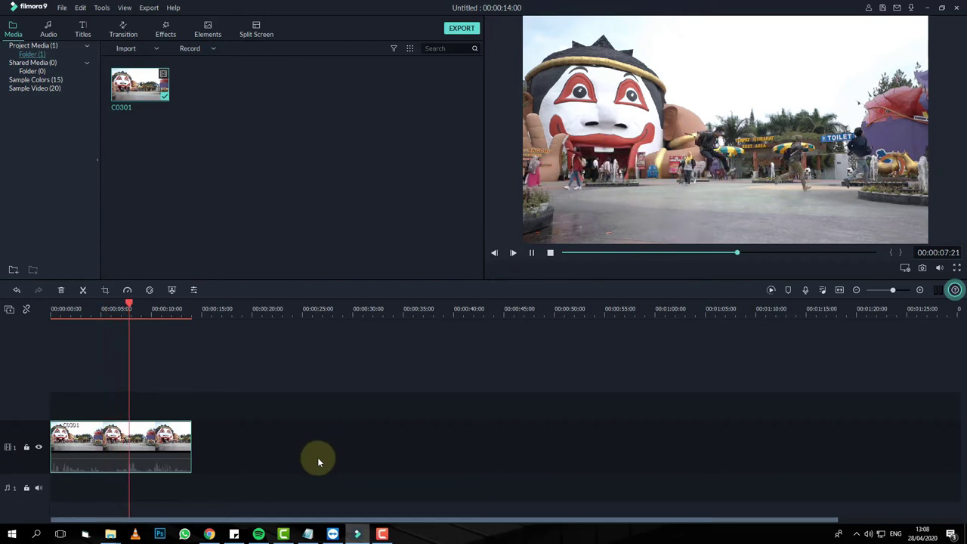
# - Cut off the C0301 clip's first 3 seconds and have the remaining part begin at the start of track 1
pyautogui.press('space')
pyautogui.moveTo(77, 310)
pyautogui.mouseDown()
pyautogui.moveTo(65, 309)
pyautogui.moveTo(92, 309)
pyautogui.moveTo(86, 317)
pyautogui.moveTo(81, 310)
pyautogui.mouseUp()
pyautogui.click(84, 291)
pyautogui.click(70, 446)
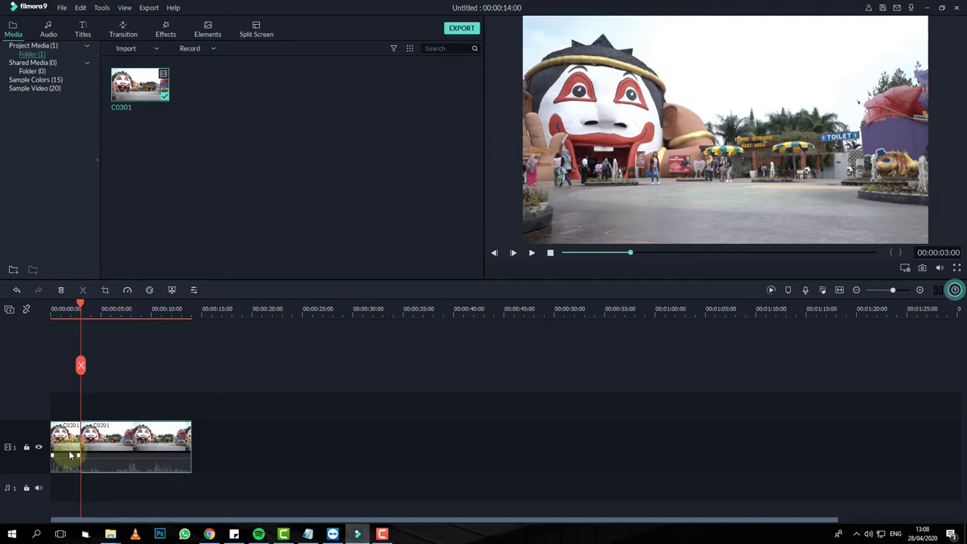
pyautogui.press('Delete')
pyautogui.moveTo(137, 455); pyautogui.dragTo(105, 444)
pyautogui.moveTo(156, 306); pyautogui.dragTo(322, 308)
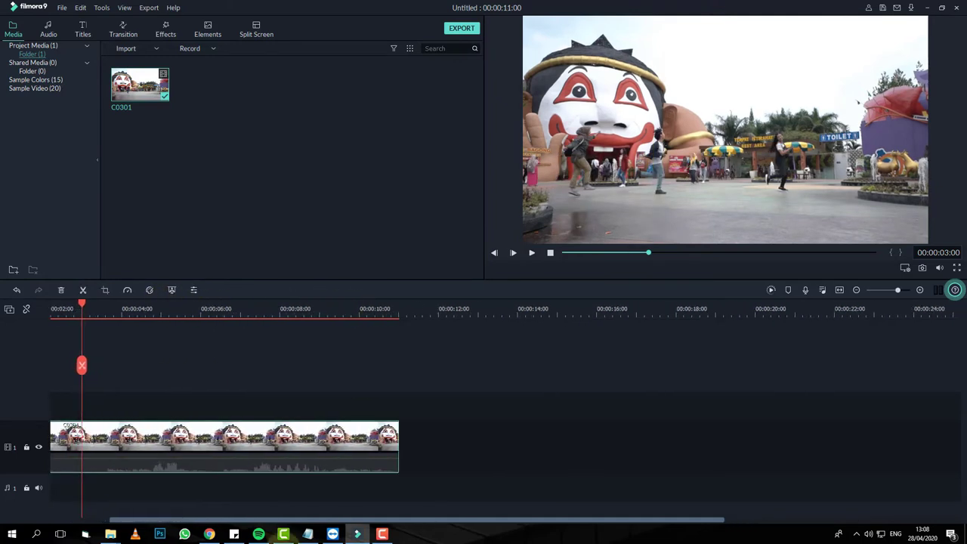
pyautogui.click(840, 290)
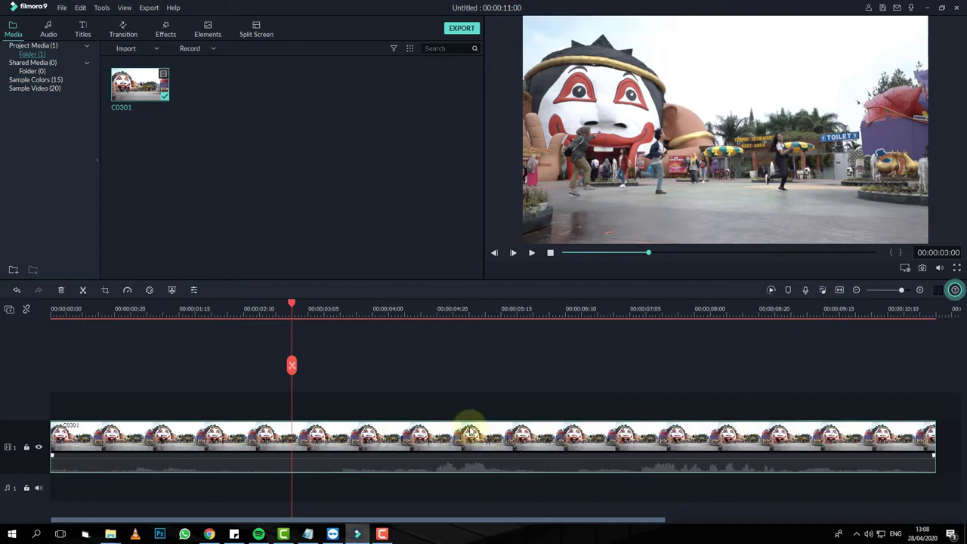
# - Play the trimmed clip and add the Default Title above it, starting at 00:00:04:00
pyautogui.press('space')
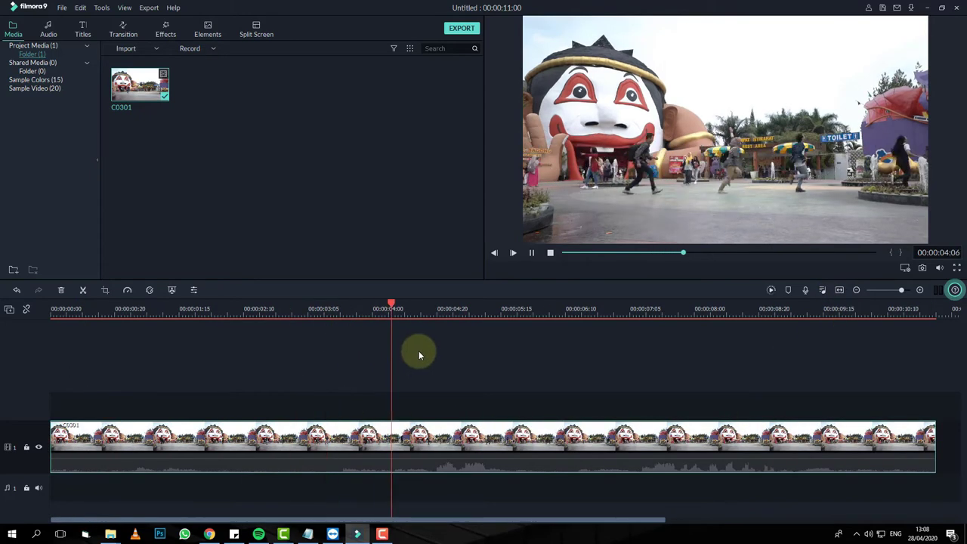
pyautogui.click(371, 309)
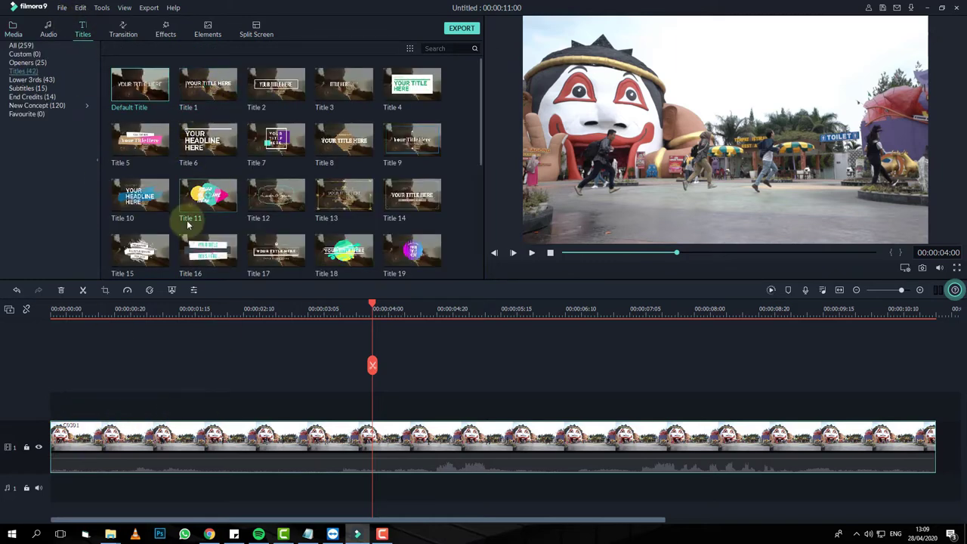
pyautogui.moveTo(157, 98); pyautogui.dragTo(375, 398)
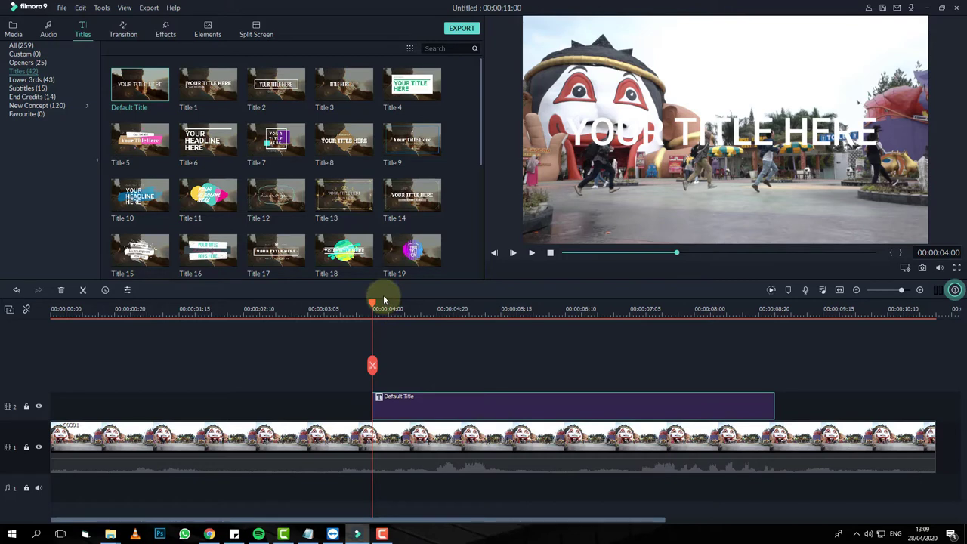
# - Replace the title's placeholder text with "BELAJAR FILMORA"
pyautogui.doubleClick(504, 400)
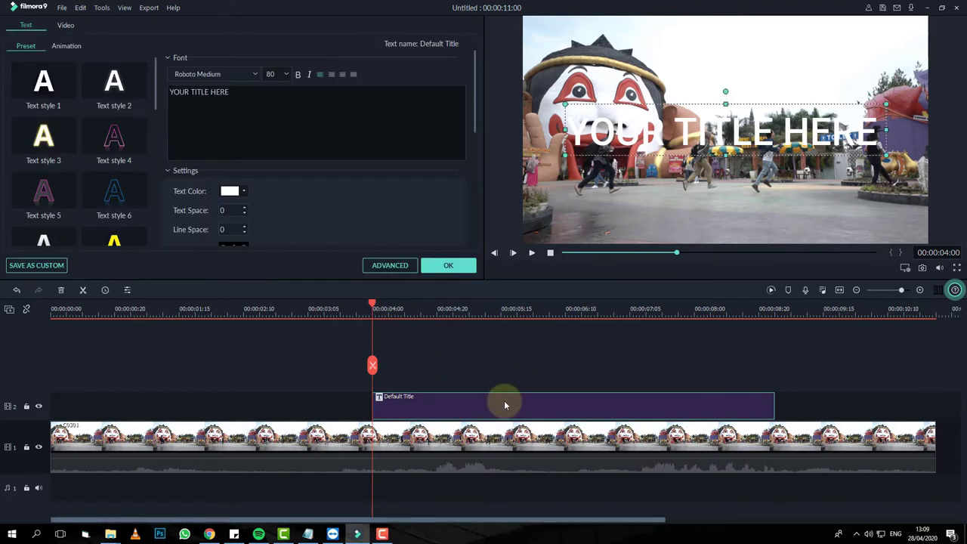
pyautogui.moveTo(251, 98); pyautogui.dragTo(159, 96)
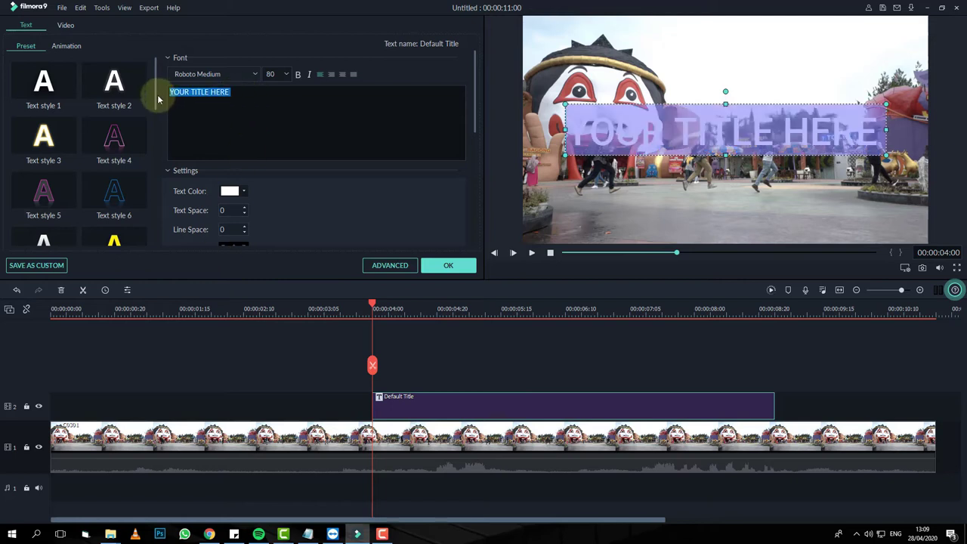
pyautogui.write('belajr')
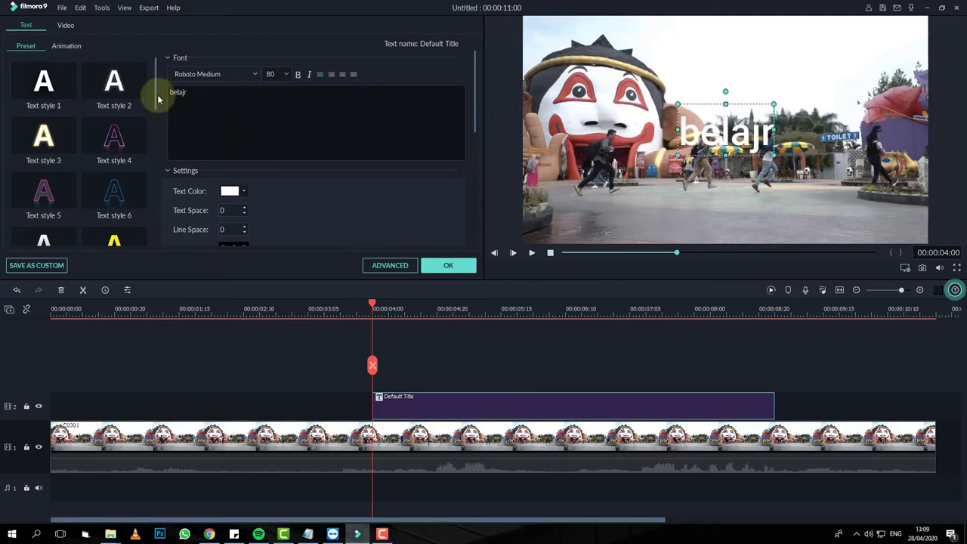
pyautogui.hotkey('ctrl', 'a')
pyautogui.write('BELAJ')
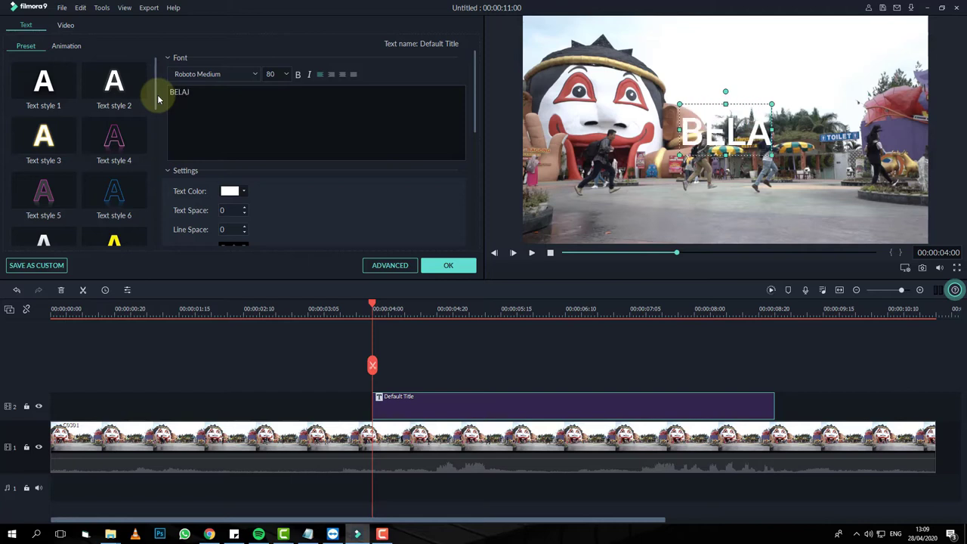
pyautogui.write('AR FILMORA')
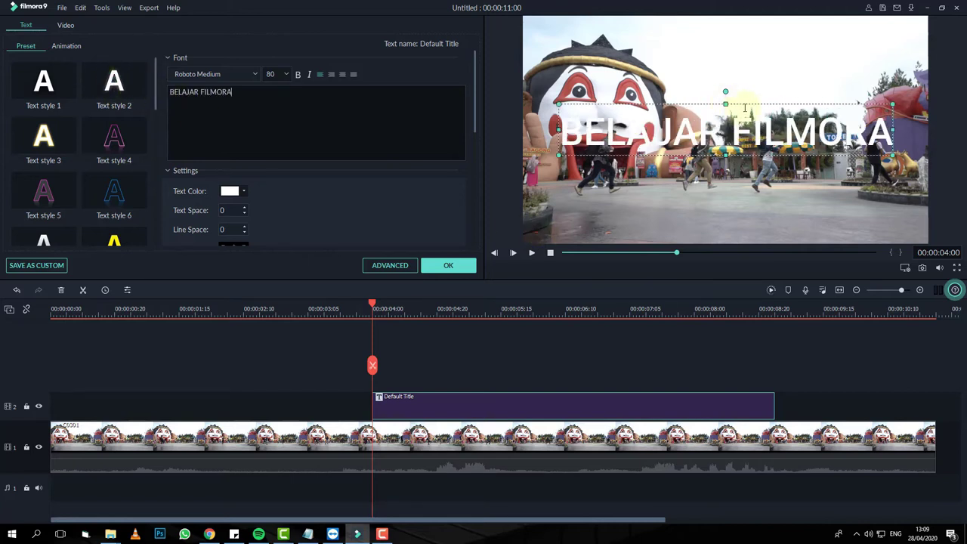
# - Move the title slightly lower in the frame and set its font size to 60
pyautogui.moveTo(746, 104); pyautogui.dragTo(745, 128)
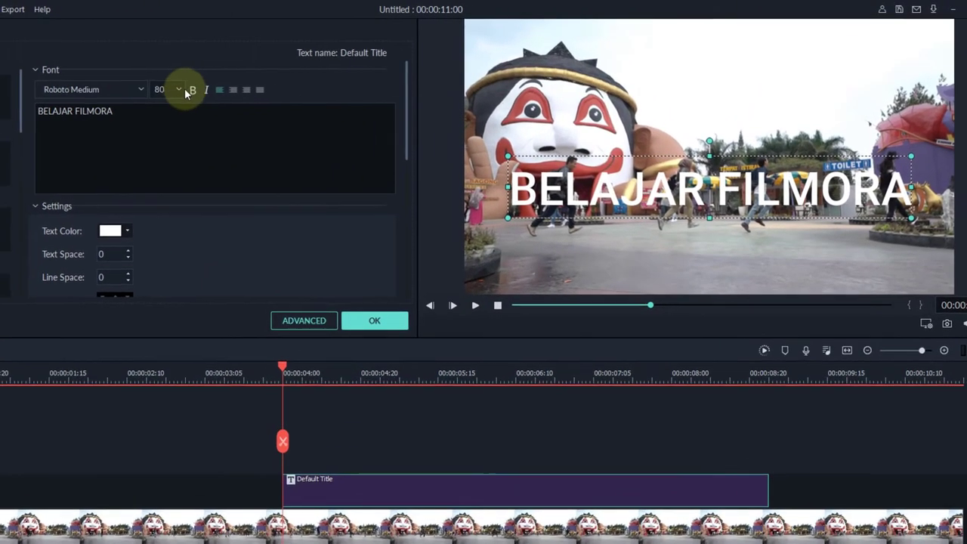
pyautogui.click(286, 75)
pyautogui.click(166, 130)
pyautogui.click(179, 91)
pyautogui.click(166, 114)
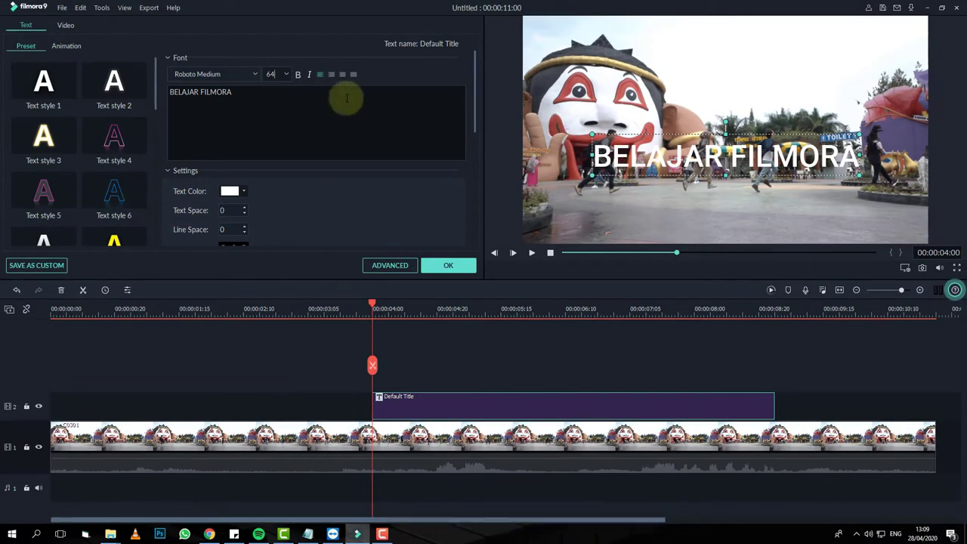
pyautogui.doubleClick(270, 74)
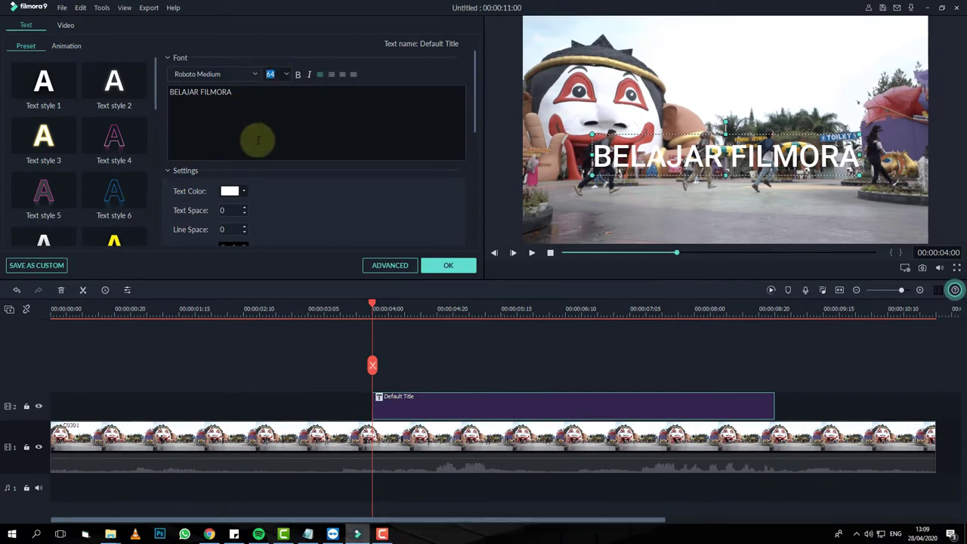
pyautogui.write('60')
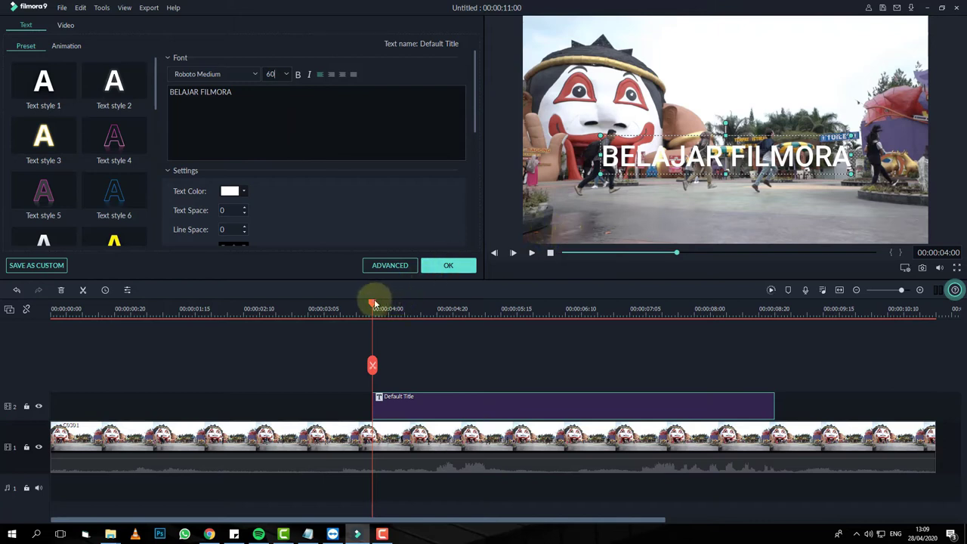
# - Shift the title clip on track 2 so it starts at 00:00:04:03
pyautogui.moveTo(371, 303); pyautogui.dragTo(384, 305)
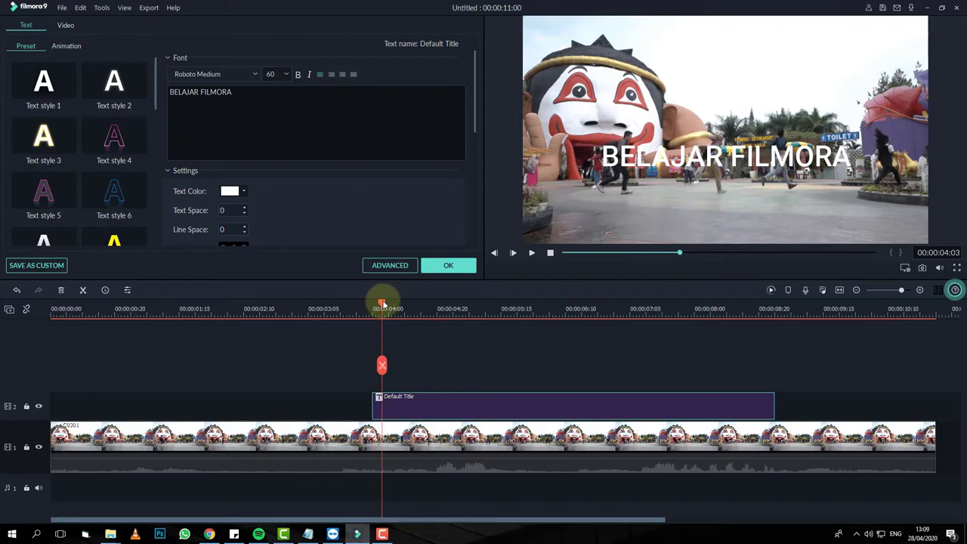
pyautogui.moveTo(437, 407); pyautogui.dragTo(442, 406)
pyautogui.click(312, 408)
# - Add a new video track above the title track
pyautogui.click(271, 444)
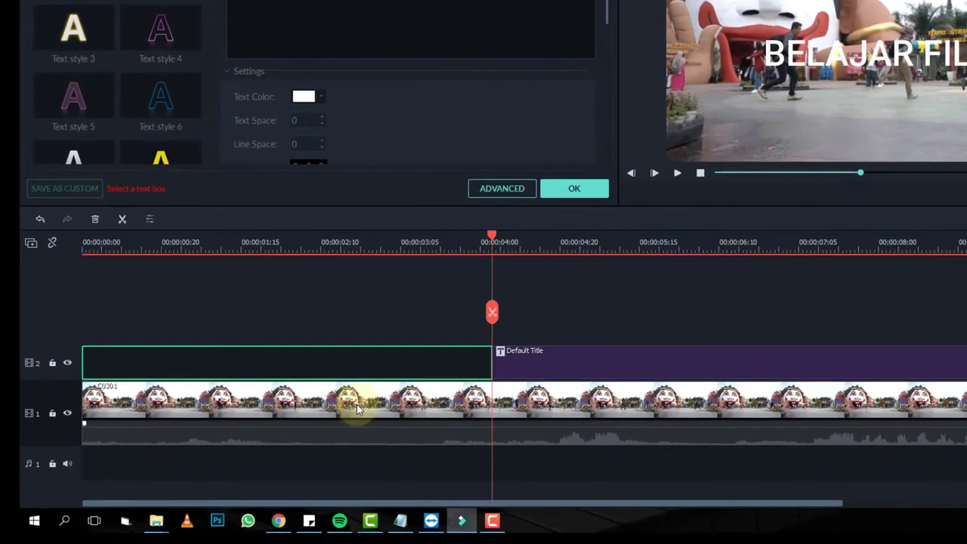
pyautogui.click(48, 194)
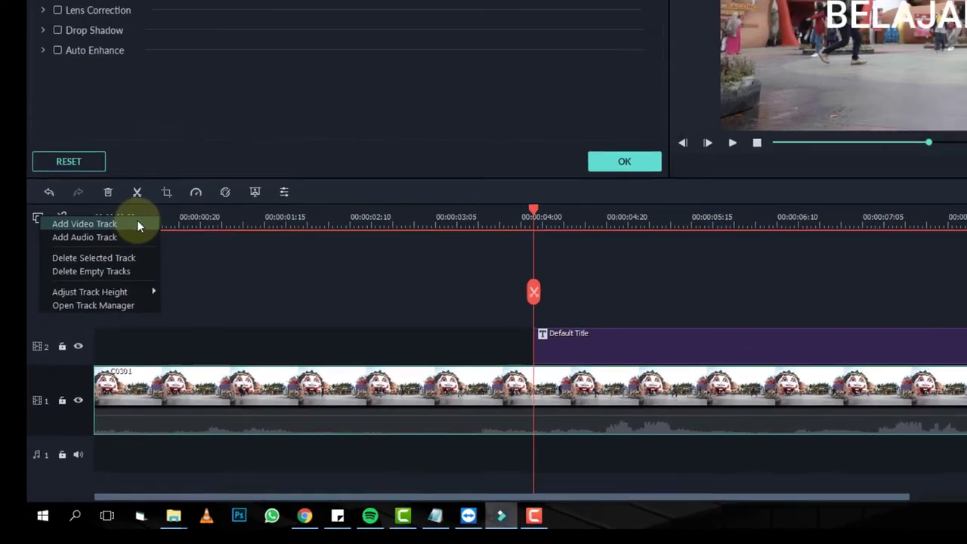
pyautogui.click(153, 198)
# - Copy the C0301 clip from track 1, paste it at the start of track 3, and play the timeline
pyautogui.click(68, 382)
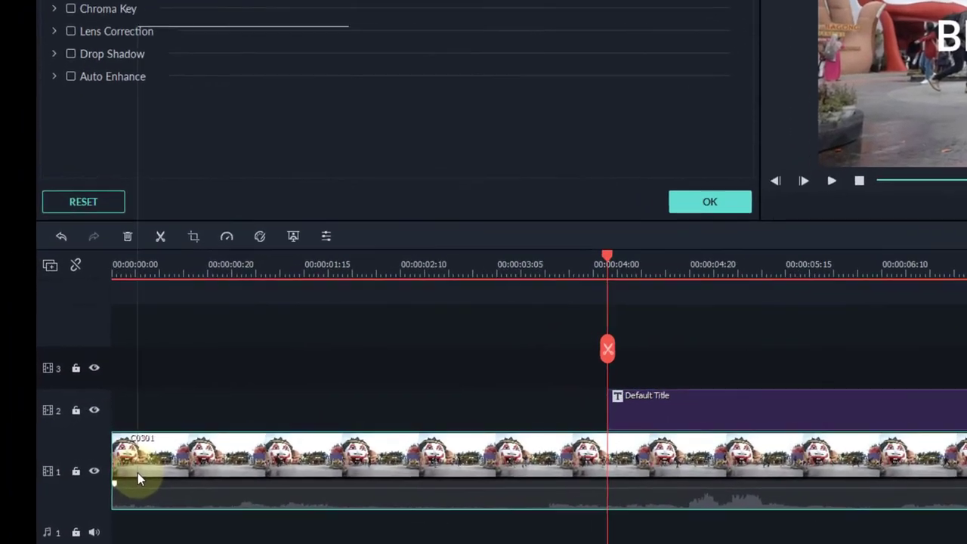
pyautogui.rightClick(72, 451)
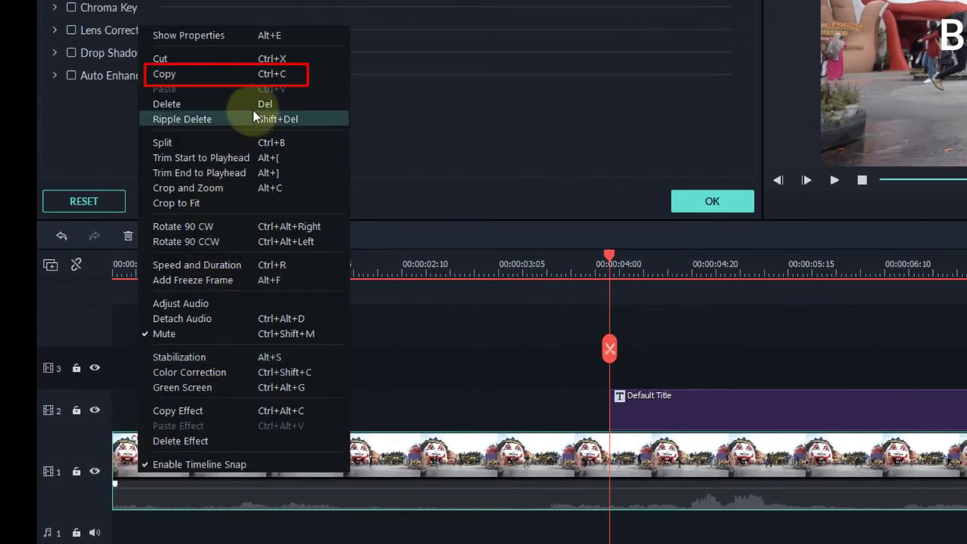
pyautogui.click(248, 74)
pyautogui.click(120, 366)
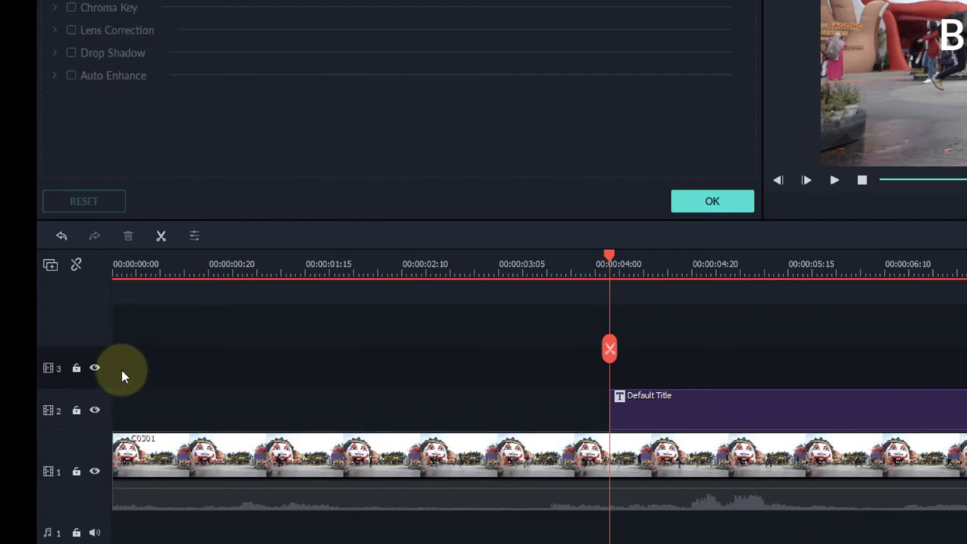
pyautogui.click(113, 274)
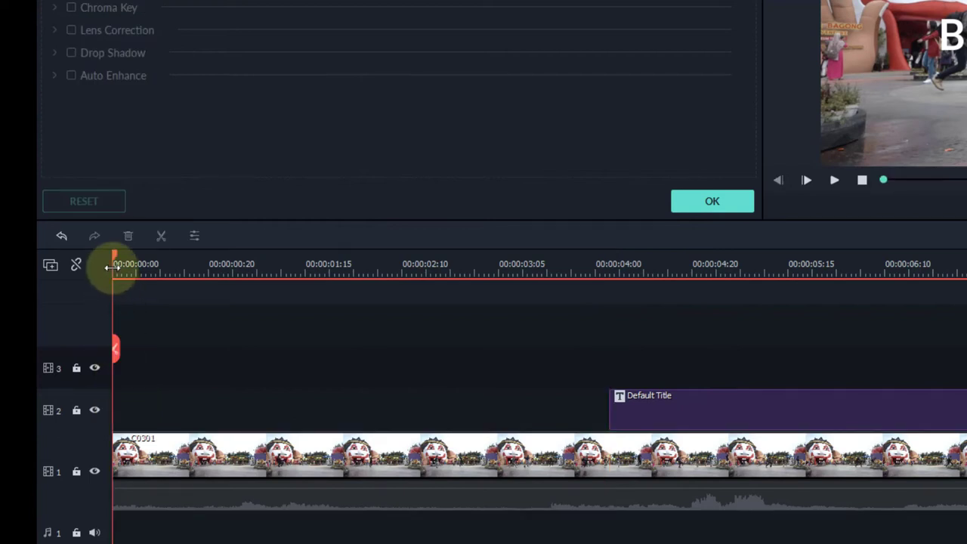
pyautogui.rightClick(145, 378)
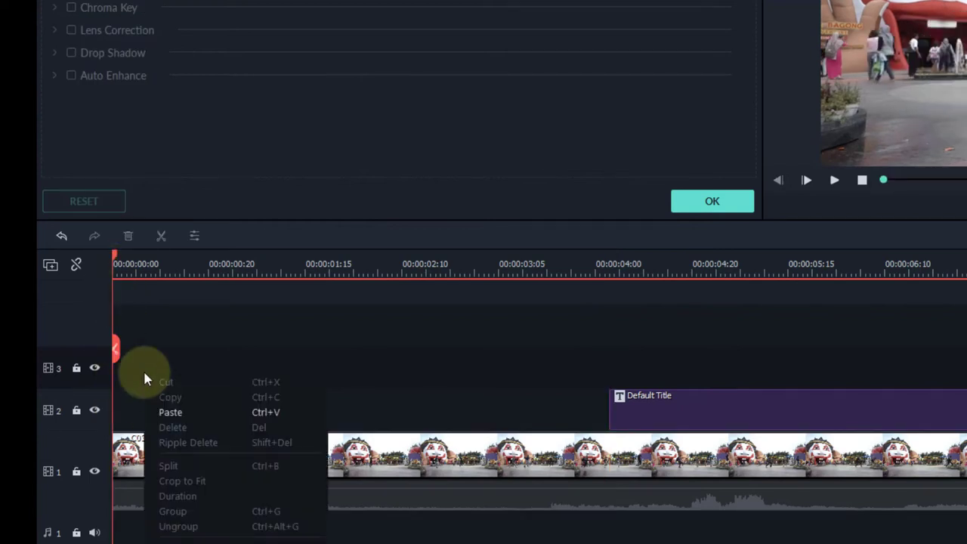
pyautogui.click(189, 414)
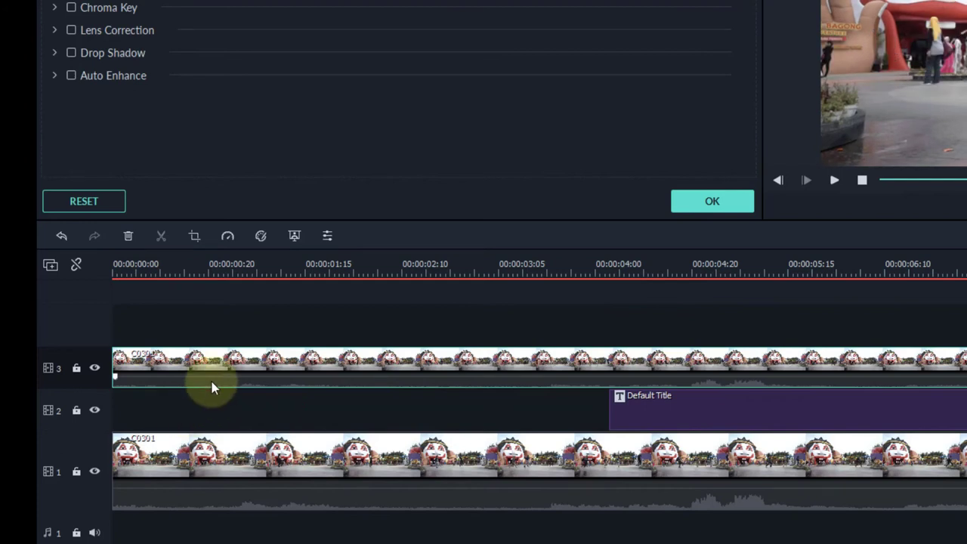
pyautogui.press('space')
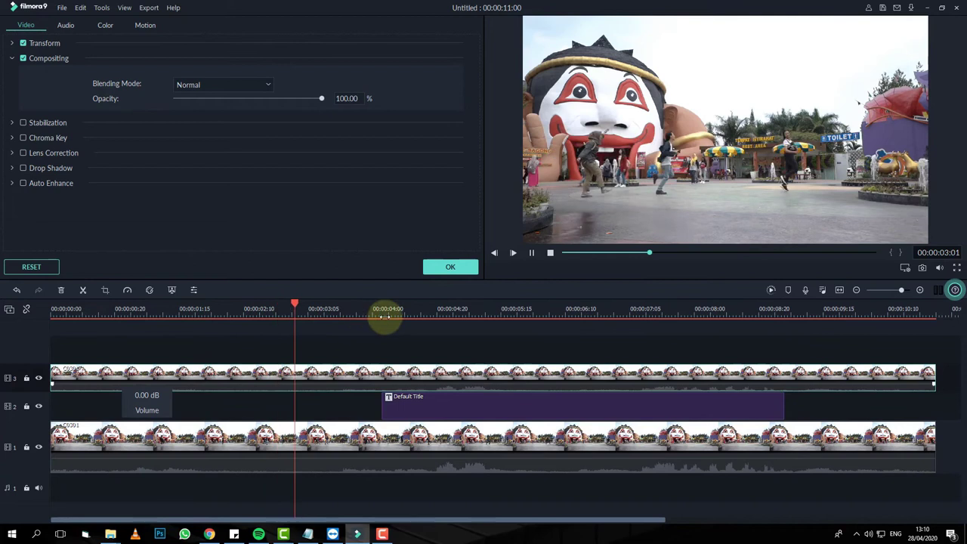
# - Split the C0301 clip on track 3 at 00:00:04:03, where the title starts, and delete the part before the cut
pyautogui.click(388, 313)
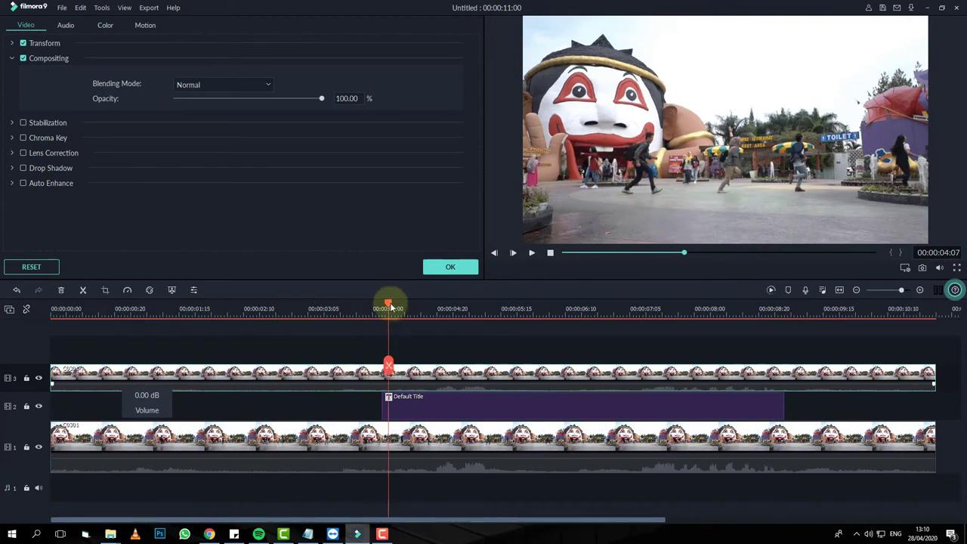
pyautogui.moveTo(389, 305); pyautogui.dragTo(383, 307)
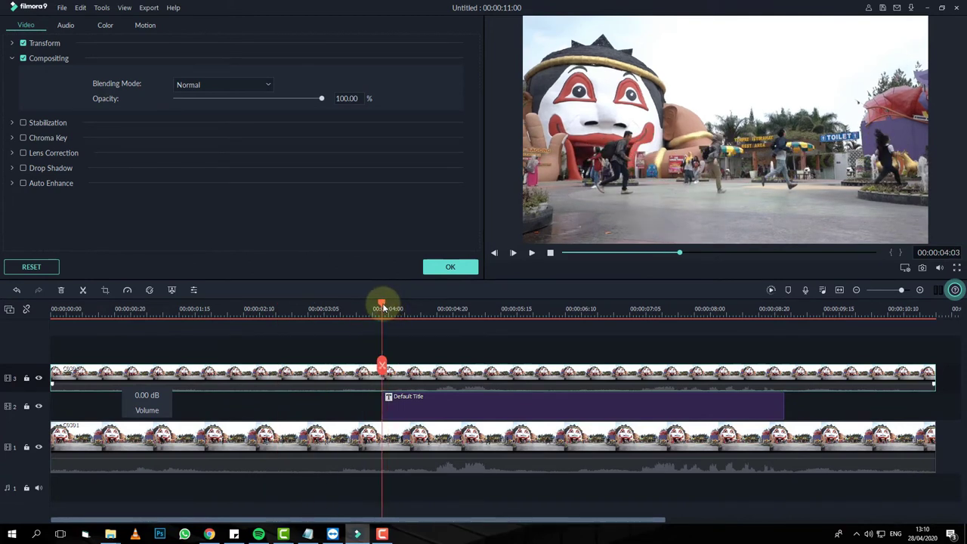
pyautogui.click(383, 368)
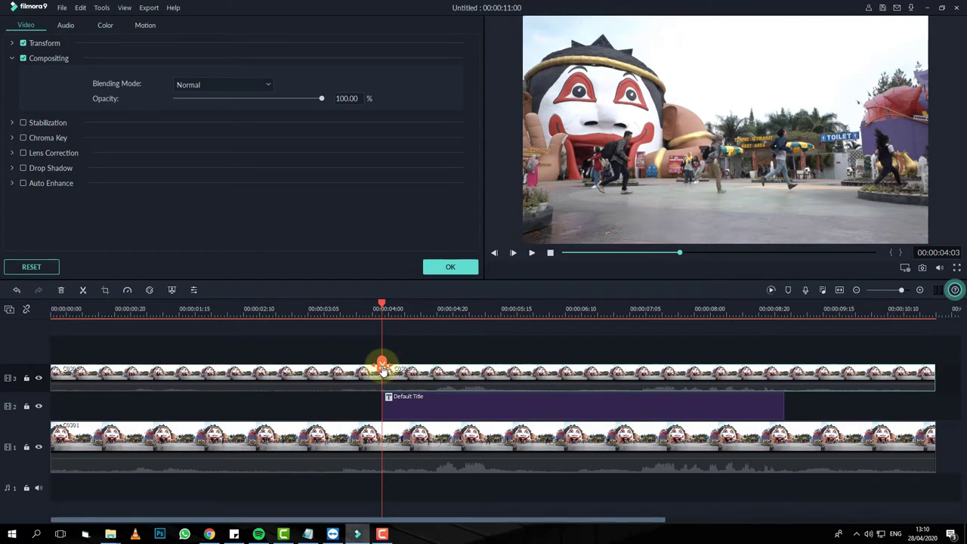
pyautogui.press('Delete')
pyautogui.hotkey('ctrl', 'z')
pyautogui.click(307, 374)
pyautogui.press('Delete')
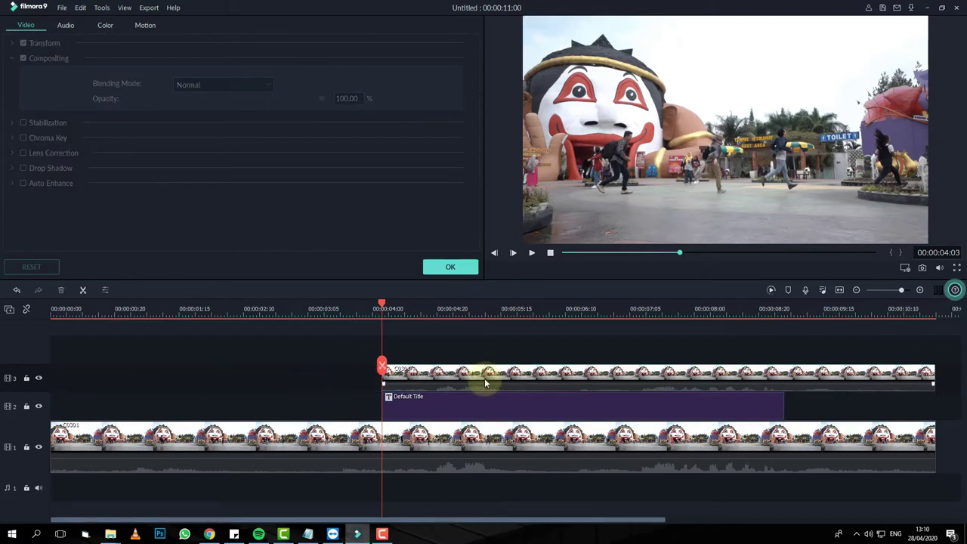
# - Split the remaining track 3 clip at 00:00:06:13 and delete the part after the cut
pyautogui.click(533, 373)
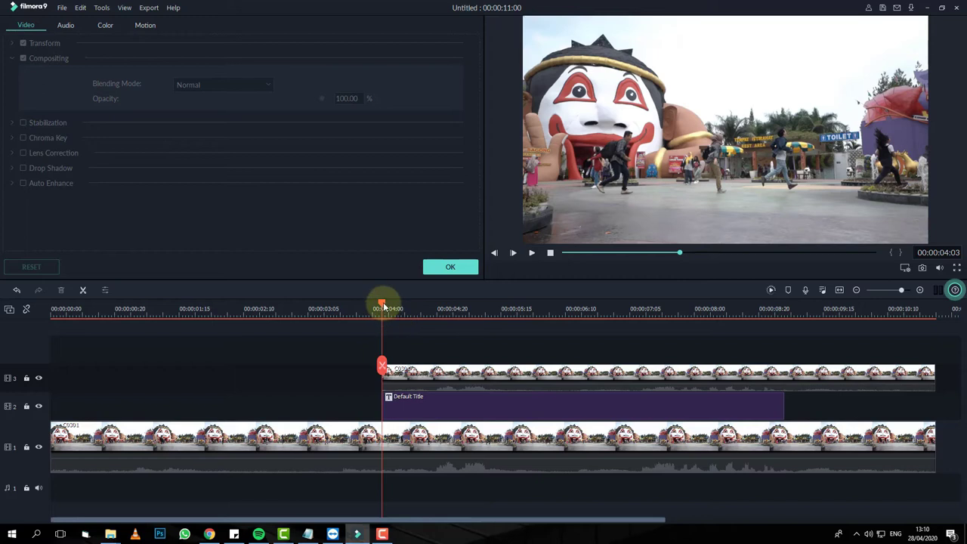
pyautogui.moveTo(383, 306); pyautogui.dragTo(616, 339)
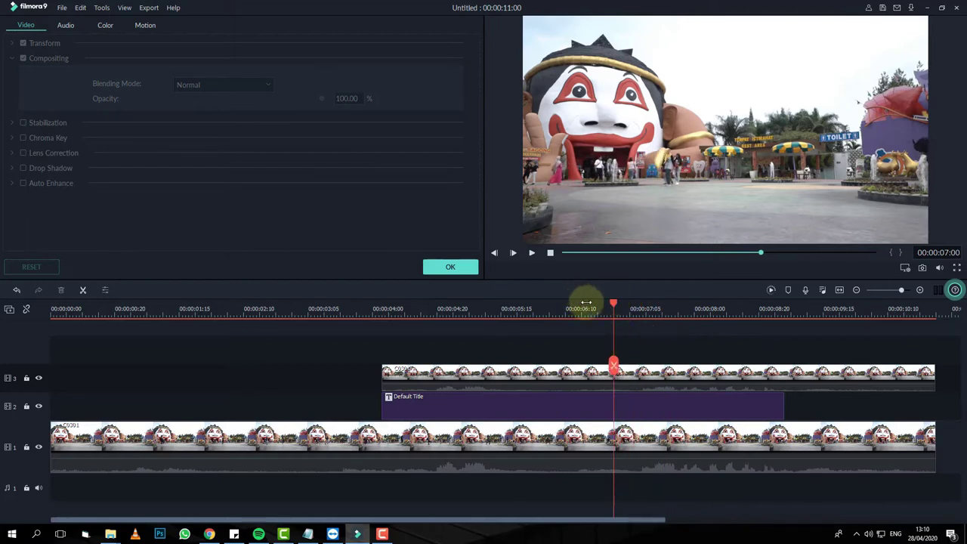
pyautogui.moveTo(615, 305); pyautogui.dragTo(578, 363)
pyautogui.click(578, 367)
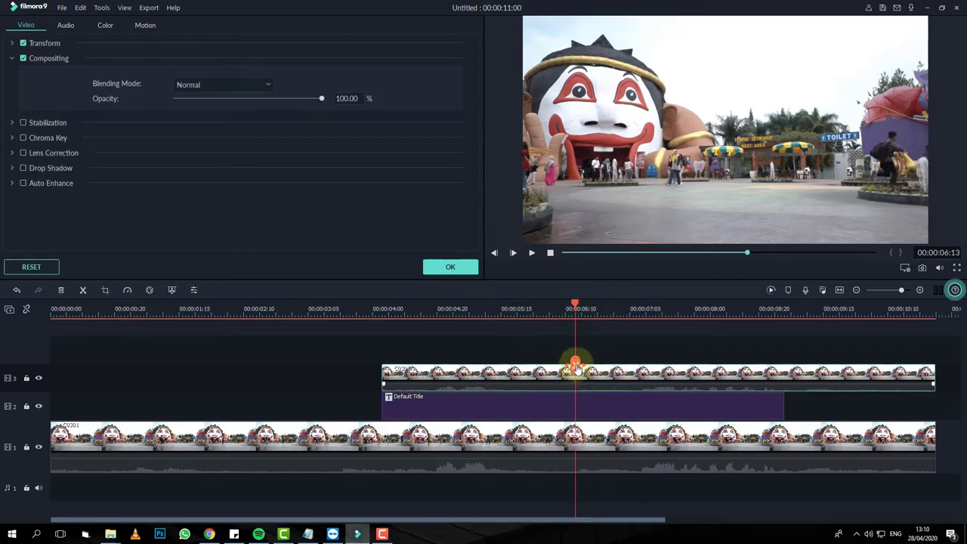
pyautogui.click(576, 366)
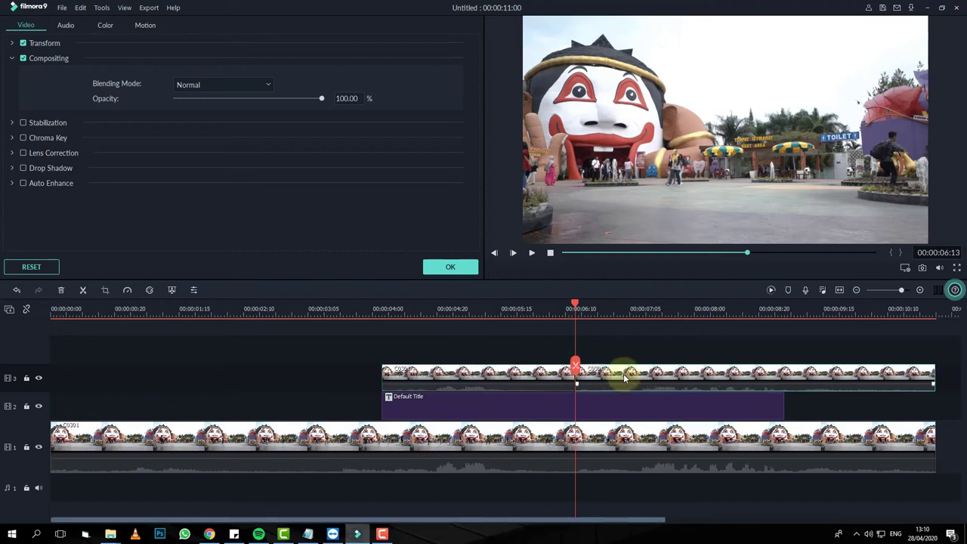
pyautogui.press('Delete')
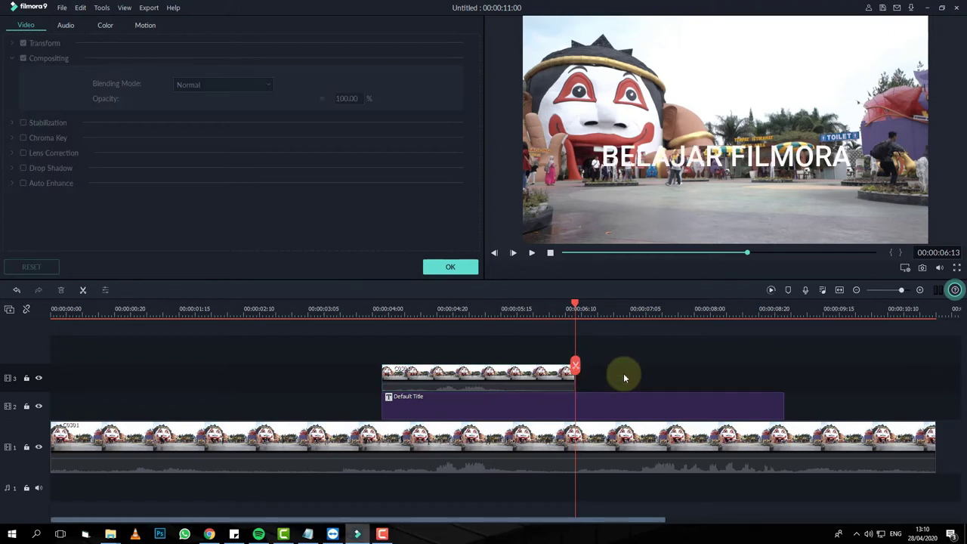
# - Apply the Image Mask utility effect to the trimmed track 3 clip, with the playhead at 00:00:04:03
pyautogui.click(379, 313)
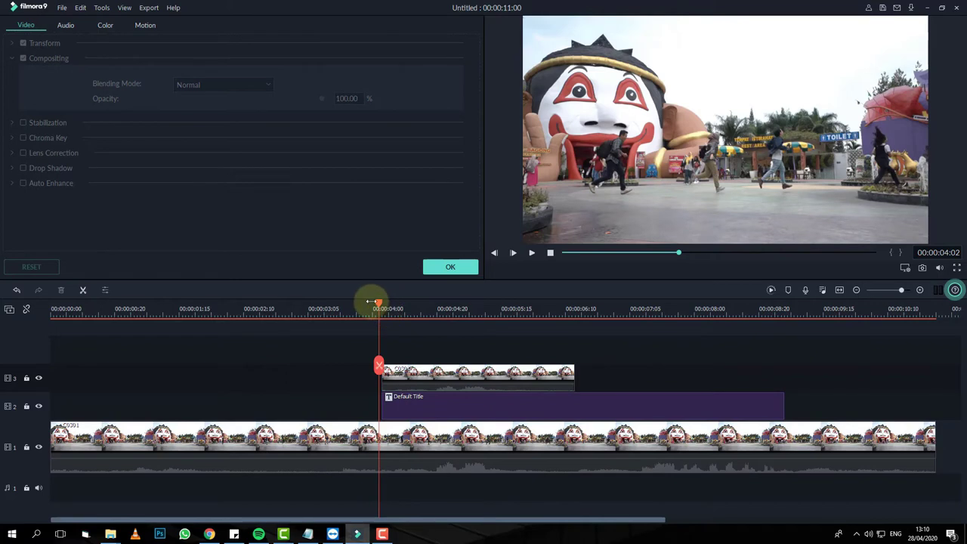
pyautogui.moveTo(375, 303)
pyautogui.mouseDown()
pyautogui.moveTo(588, 316)
pyautogui.moveTo(375, 323)
pyautogui.moveTo(382, 305)
pyautogui.mouseUp()
pyautogui.click(458, 374)
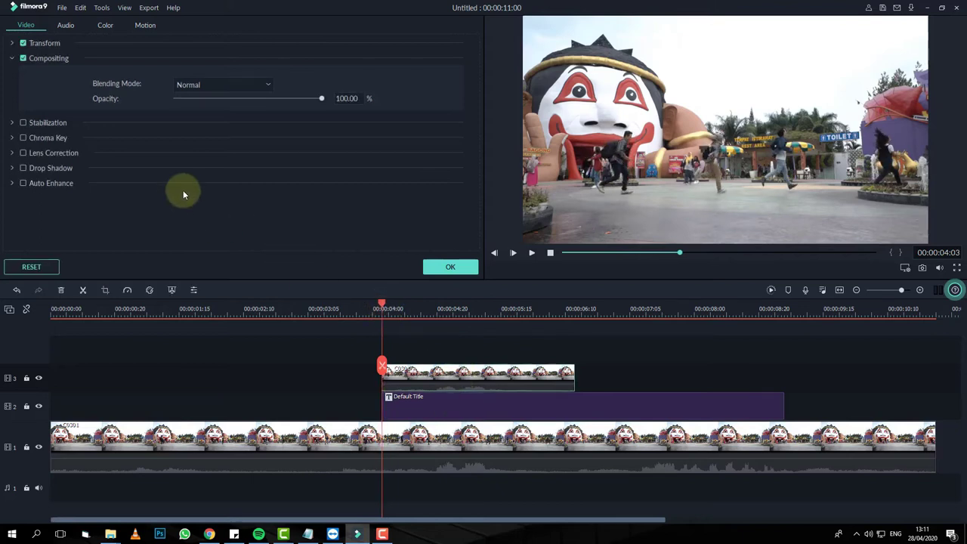
pyautogui.click(442, 267)
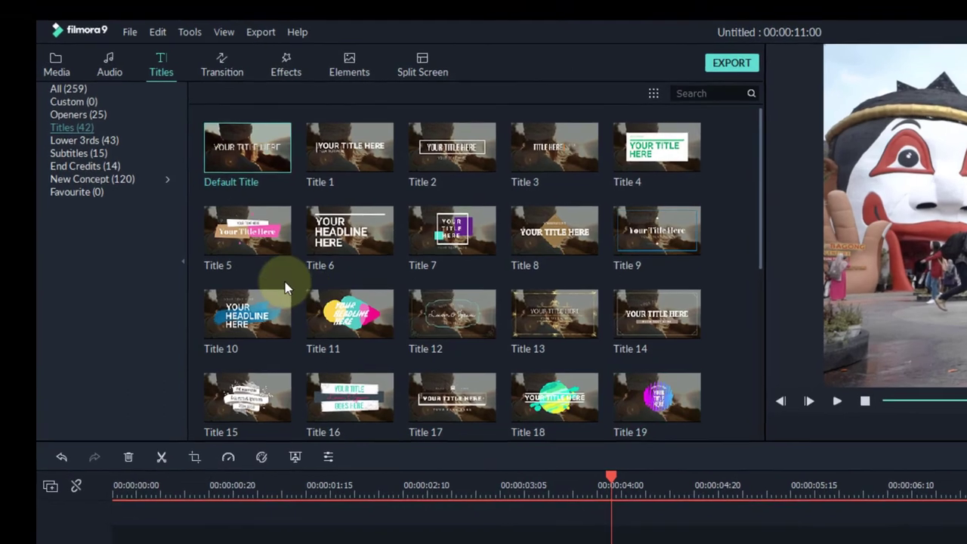
pyautogui.click(295, 68)
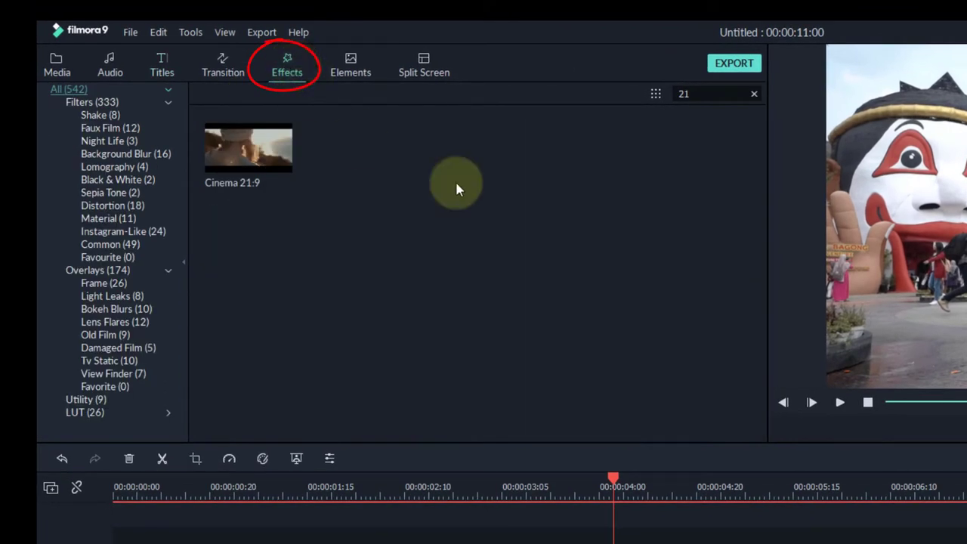
pyautogui.click(758, 94)
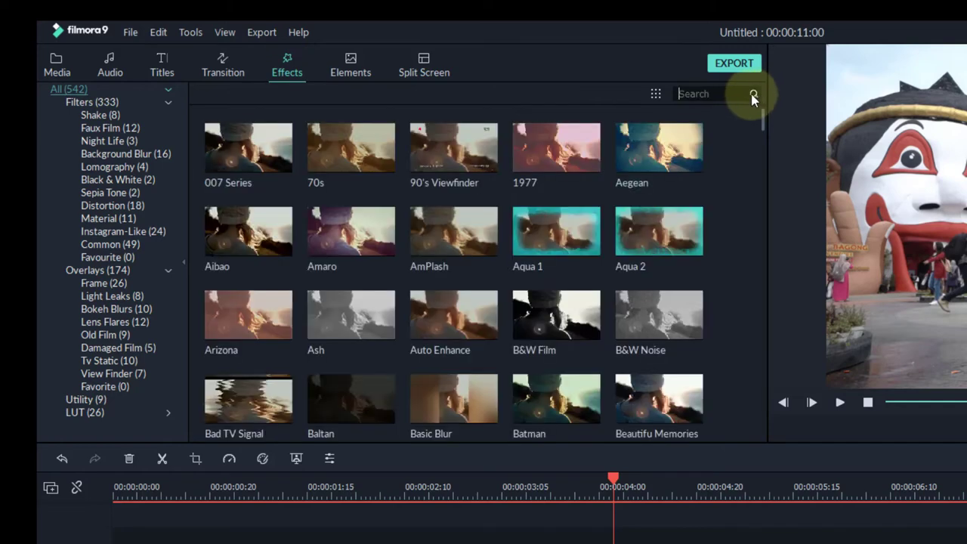
pyautogui.click(99, 401)
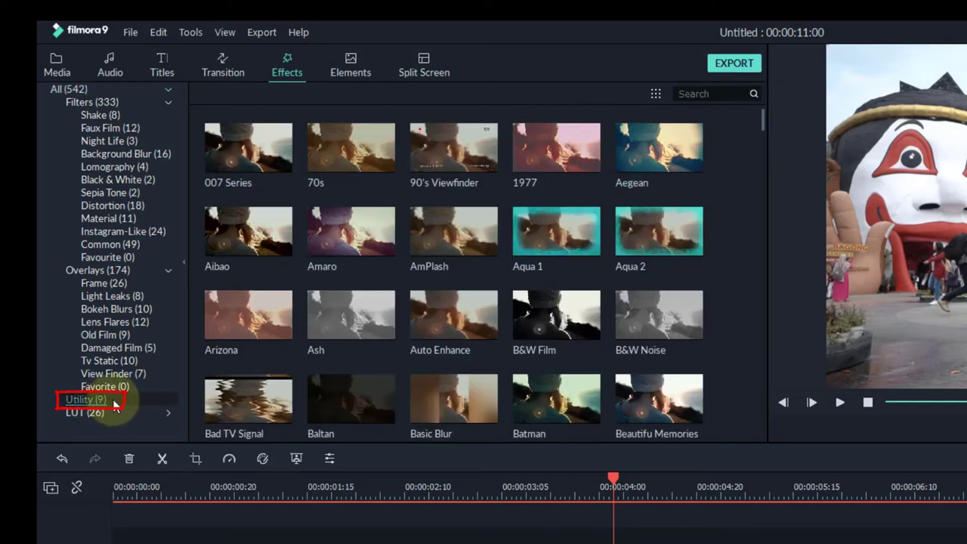
pyautogui.moveTo(676, 167); pyautogui.dragTo(422, 376)
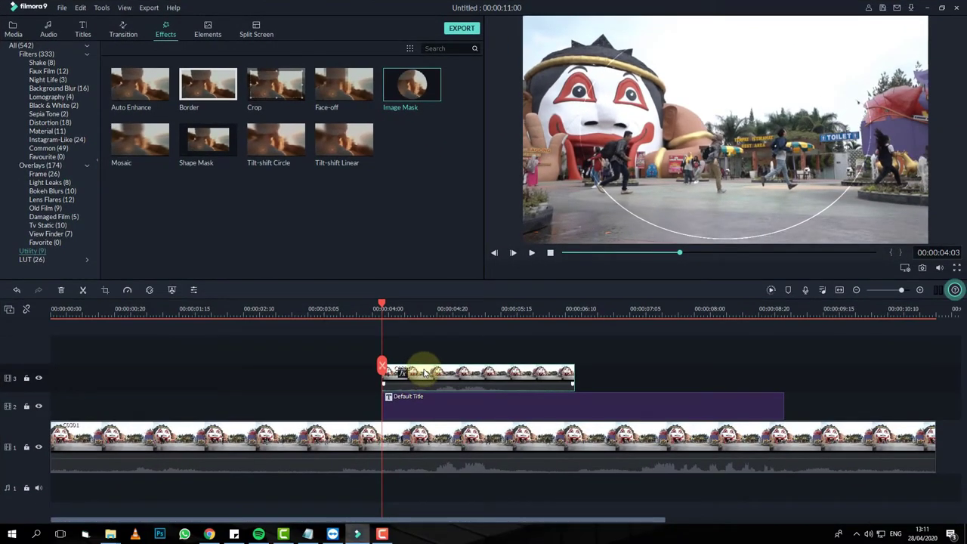
# - Choose the last preset mask, with the dark strip along its left edge, for the clip's Image Mask effect
pyautogui.doubleClick(425, 372)
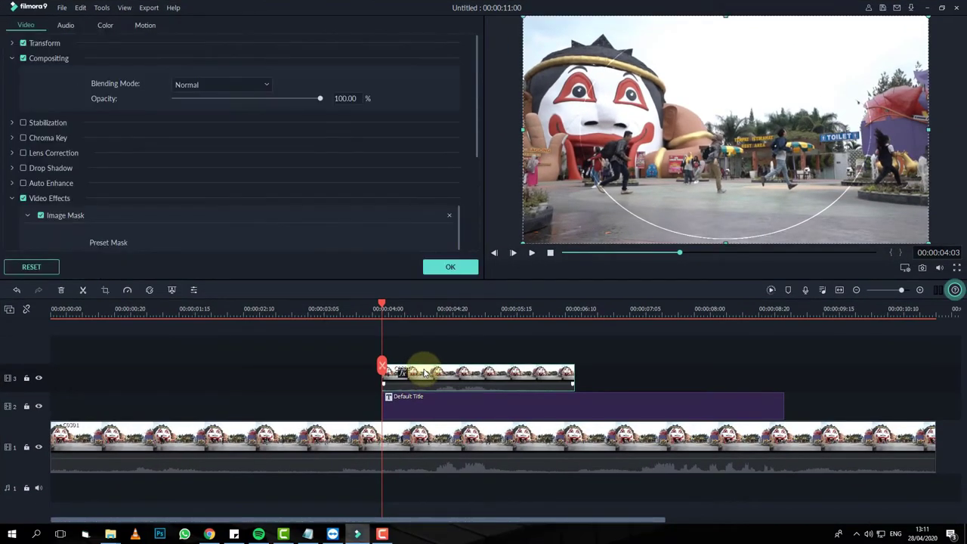
pyautogui.click(12, 200)
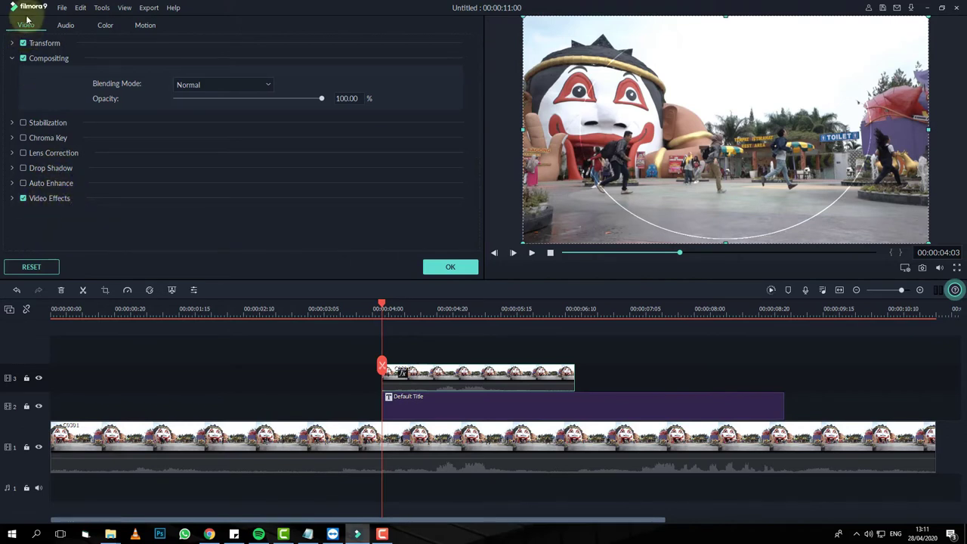
pyautogui.click(12, 199)
pyautogui.scroll(-1, 244, 216)
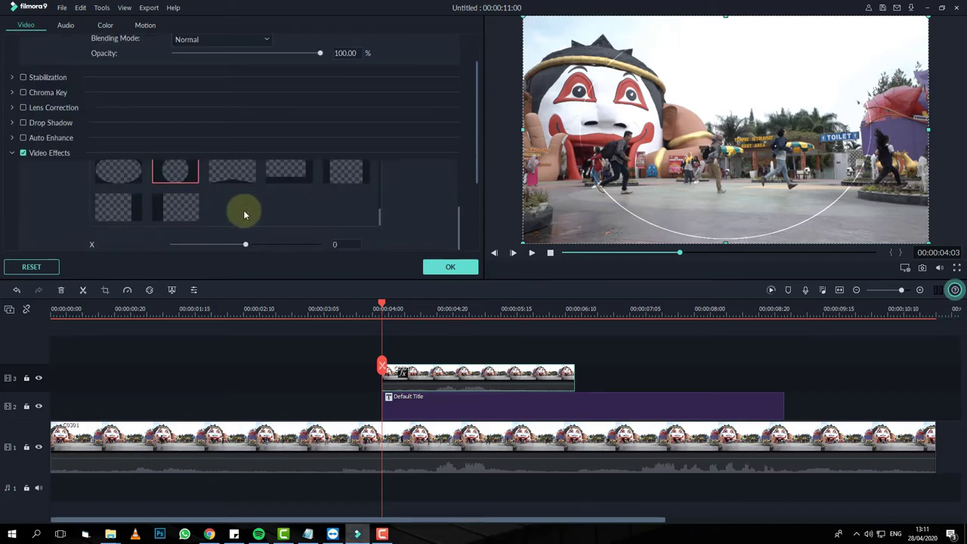
pyautogui.click(119, 207)
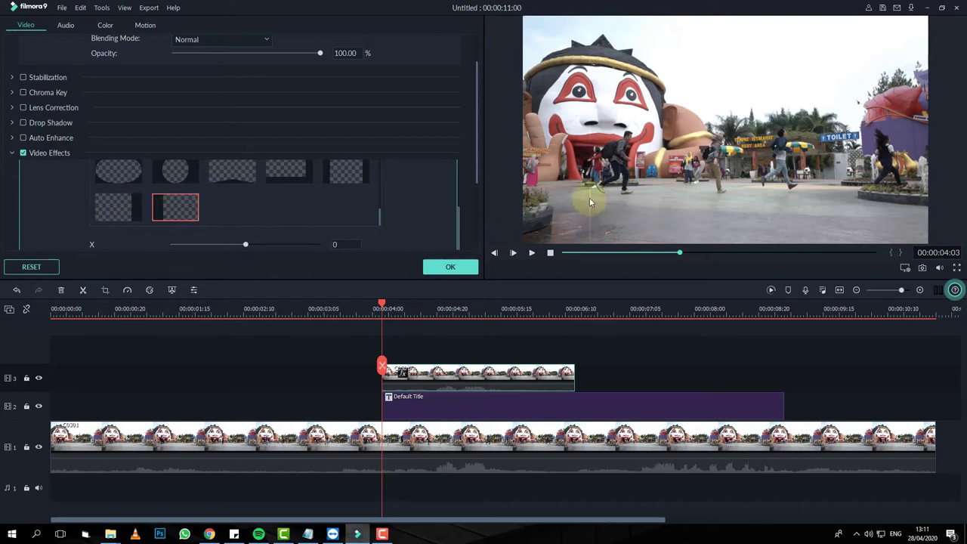
# - Invert the image mask, set its X value to -675, and accept the clip settings
pyautogui.scroll(-3, 264, 223)
pyautogui.click(108, 231)
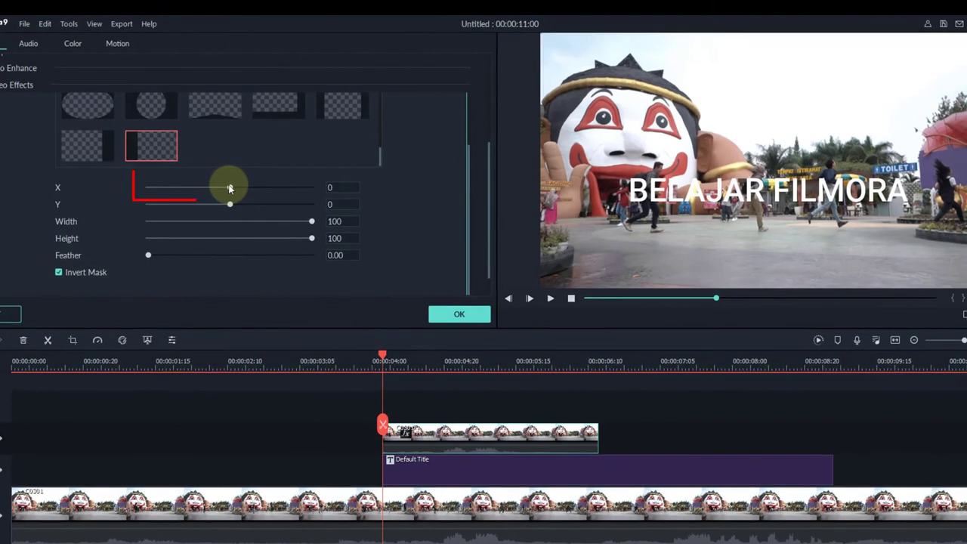
pyautogui.moveTo(229, 188); pyautogui.dragTo(175, 188)
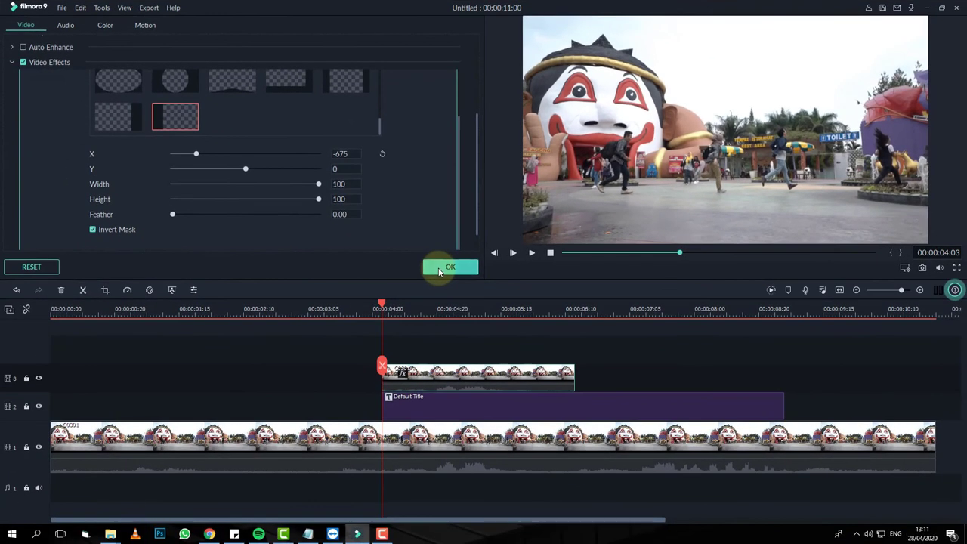
pyautogui.click(445, 316)
# - Split the masked track 3 clip at 00:00:04:04, one frame after its start
pyautogui.moveTo(453, 309); pyautogui.dragTo(842, 310)
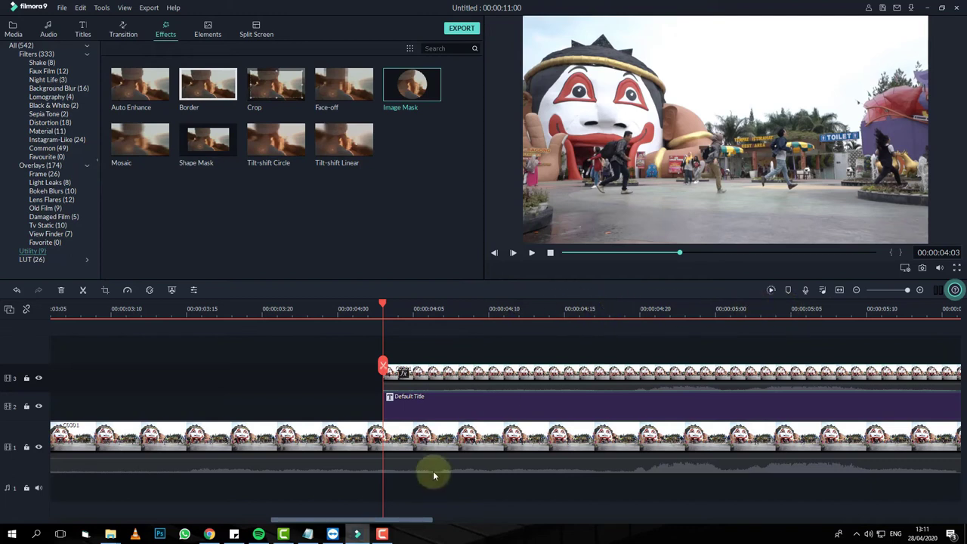
pyautogui.moveTo(412, 524); pyautogui.dragTo(455, 521)
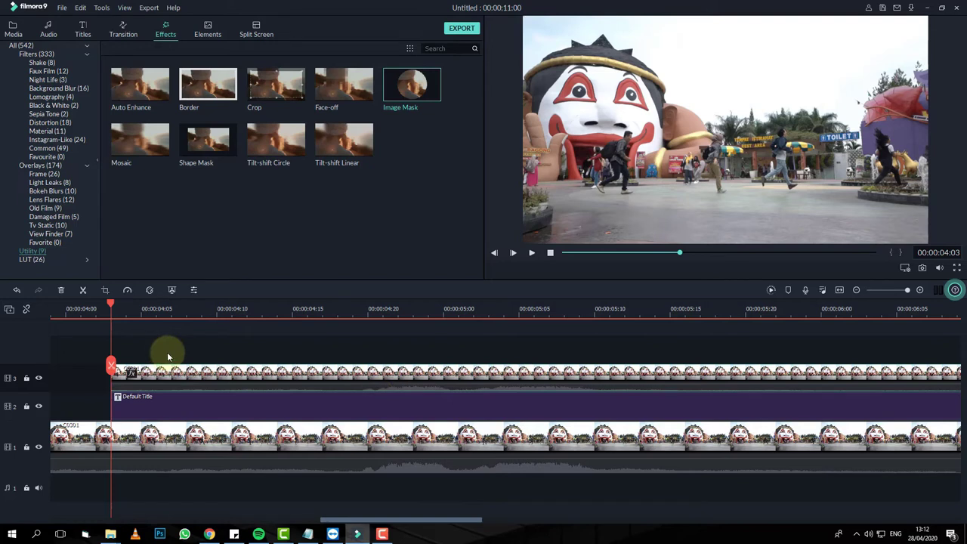
pyautogui.click(132, 328)
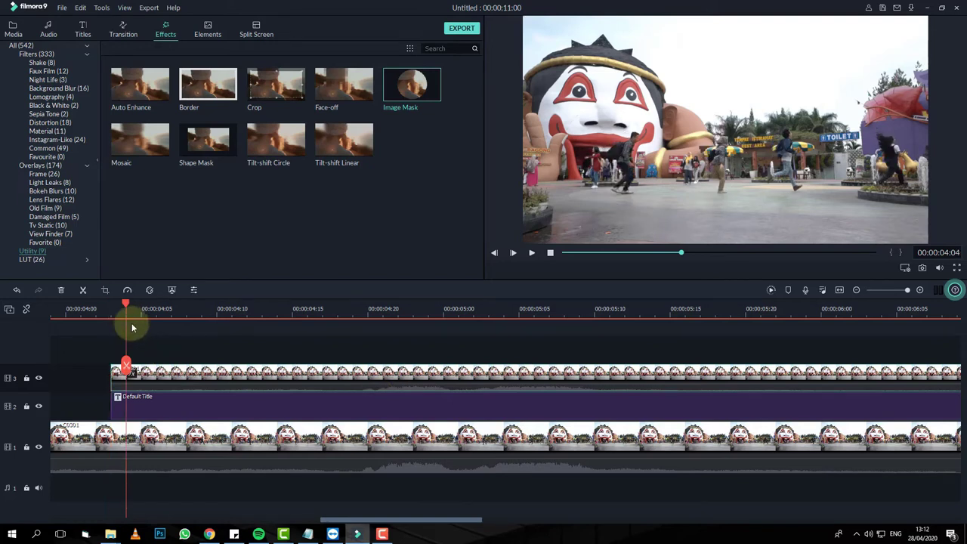
pyautogui.press('Left')
pyautogui.press('Right')
pyautogui.press('Right')
pyautogui.press('Left')
pyautogui.press('Left')
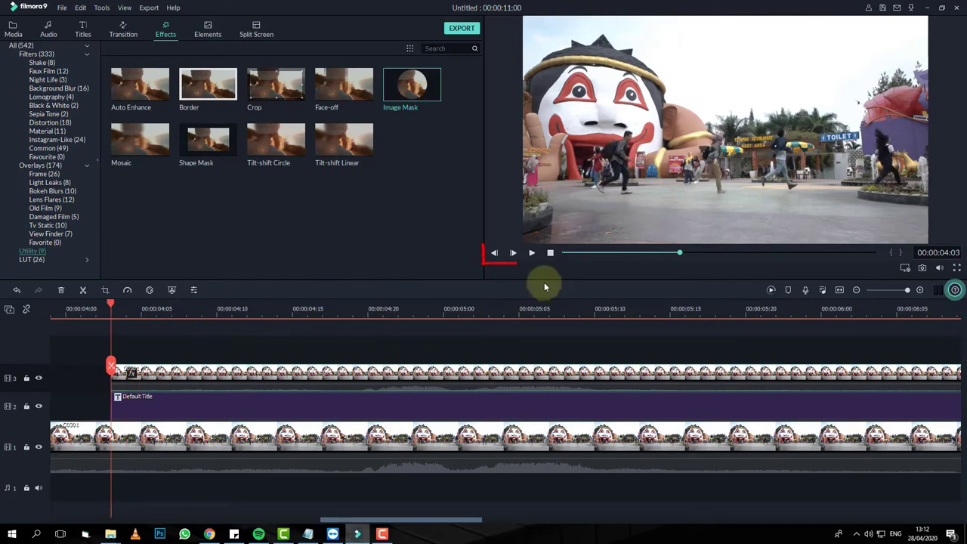
pyautogui.click(513, 253)
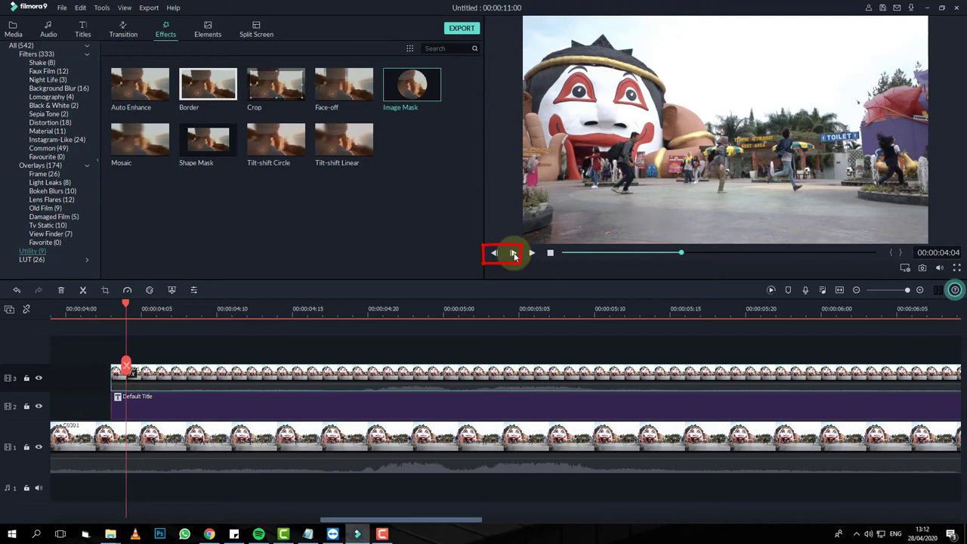
pyautogui.press('Left')
pyautogui.click(513, 254)
pyautogui.click(83, 291)
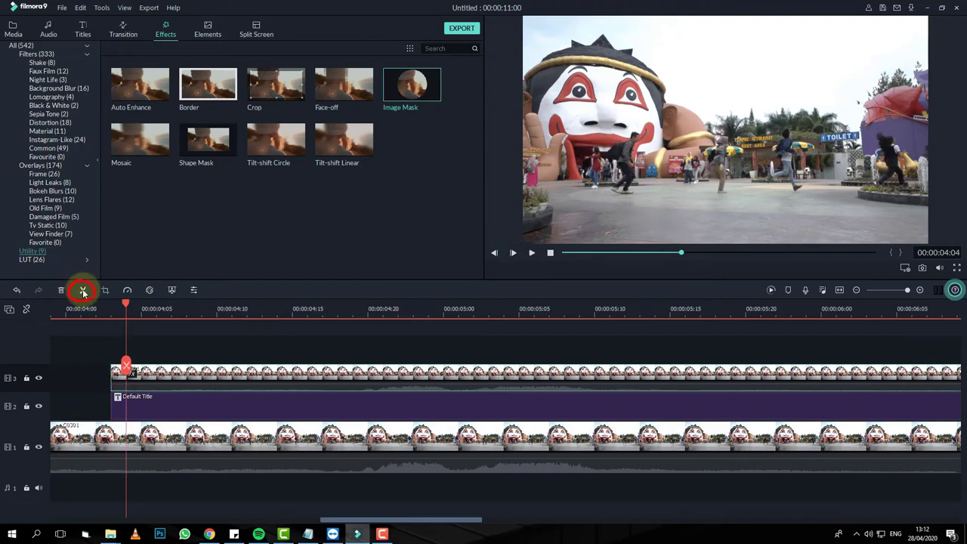
pyautogui.click(83, 291)
# - Split the track 3 clip at every single frame from 00:00:04:05 through 00:00:05:10
pyautogui.click(513, 258)
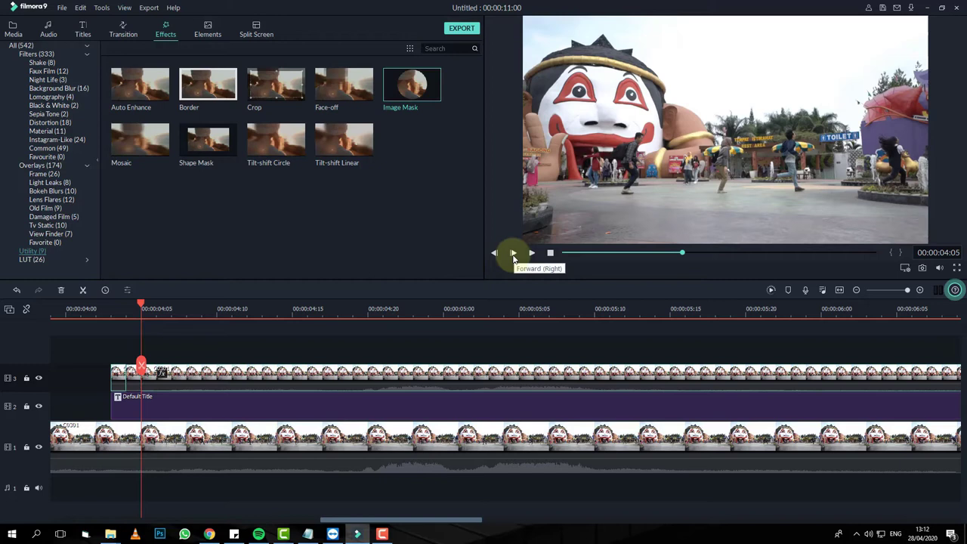
pyautogui.click(513, 258)
pyautogui.hotkey('ctrl', 'b')
pyautogui.click(513, 258)
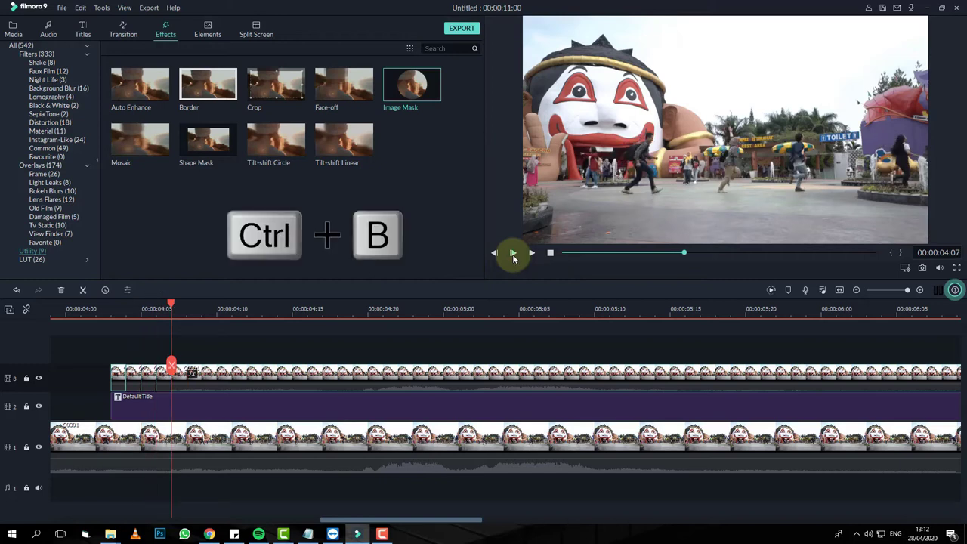
pyautogui.hotkey('ctrl', 'b')
pyautogui.click(513, 258)
pyautogui.hotkey('ctrl', 'b')
pyautogui.click(513, 258)
pyautogui.click(513, 254)
pyautogui.click(513, 254)
pyautogui.click(513, 254)
pyautogui.hotkey('ctrl', 'b')
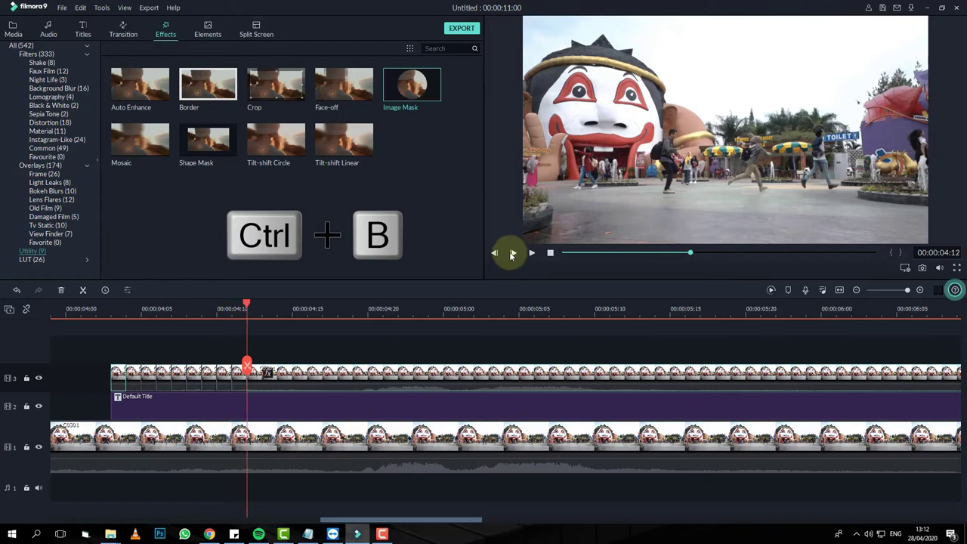
pyautogui.click(513, 254)
pyautogui.hotkey('ctrl', 'b')
pyautogui.click(513, 254)
pyautogui.hotkey('ctrl', 'b')
pyautogui.click(511, 253)
pyautogui.hotkey('ctrl', 'b')
pyautogui.click(511, 253)
pyautogui.hotkey('ctrl', 'b')
pyautogui.click(513, 253)
pyautogui.hotkey('ctrl', 'b')
pyautogui.click(513, 253)
pyautogui.hotkey('ctrl', 'b')
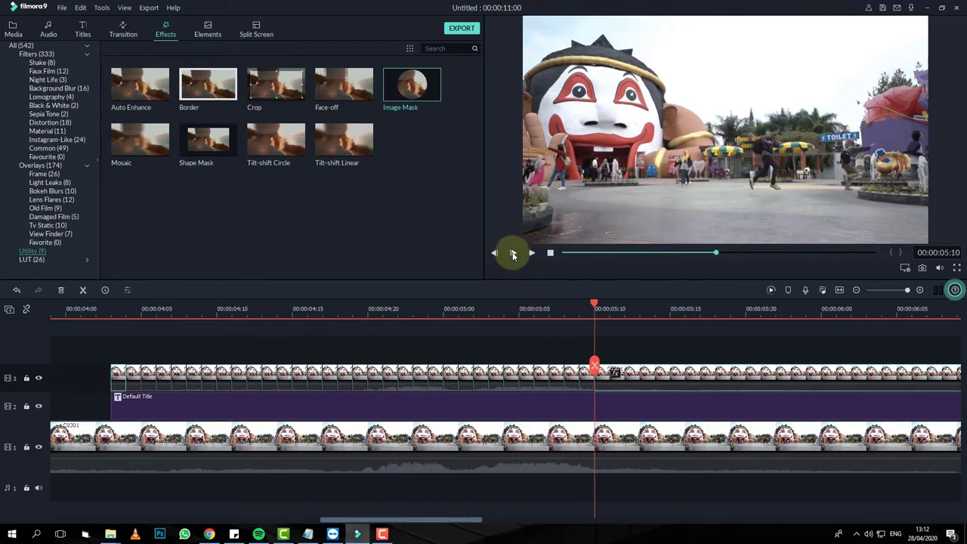
# - Hide track 3 and continue splitting its clip frame by frame from 00:00:05:19 up to 00:00:06:08
pyautogui.click(39, 379)
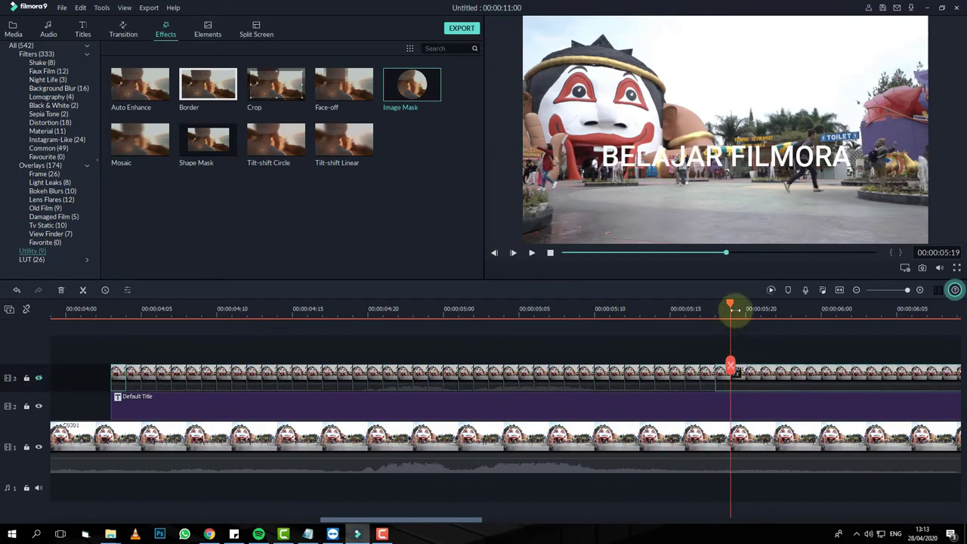
pyautogui.click(734, 370)
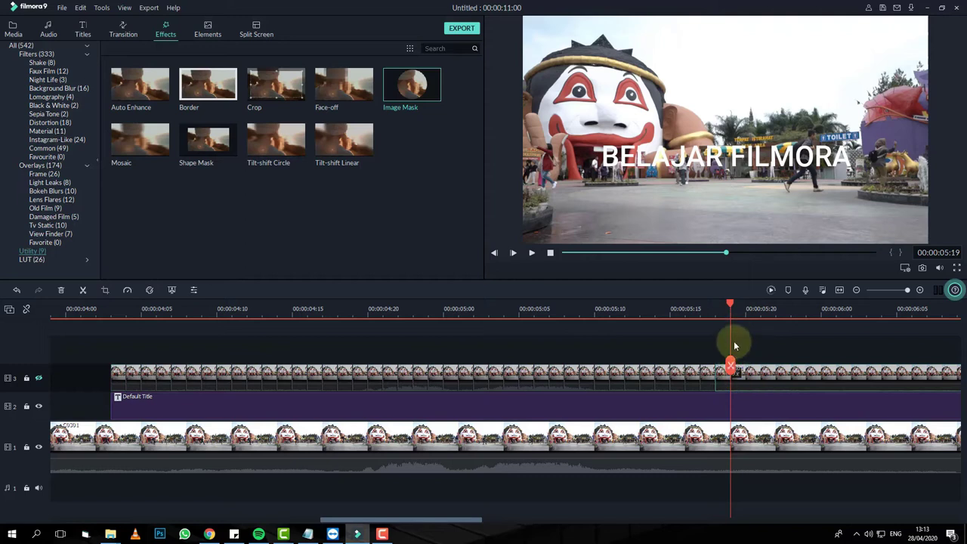
pyautogui.click(514, 253)
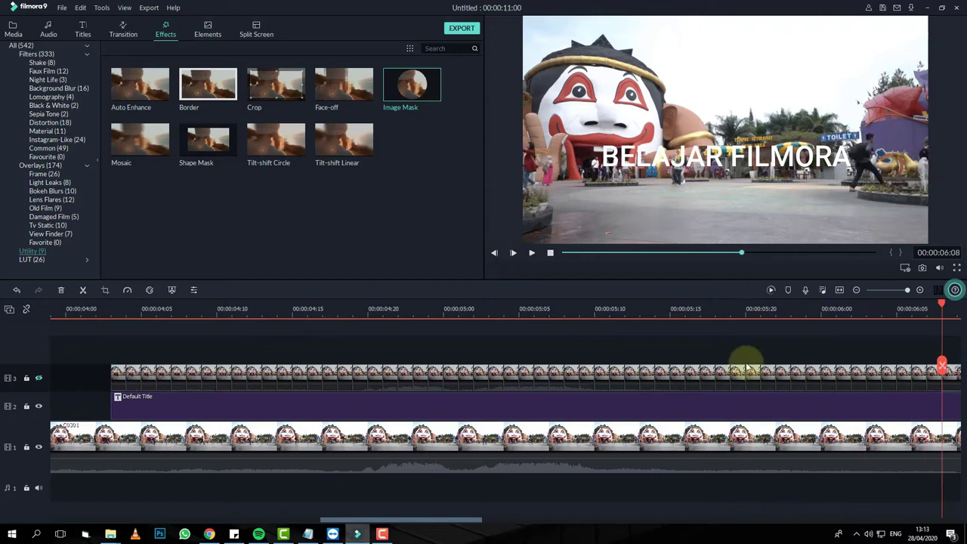
# - Delete the leftover track 3 segment after 00:00:06:08 and turn track 3's output back on
pyautogui.moveTo(478, 525); pyautogui.dragTo(516, 523)
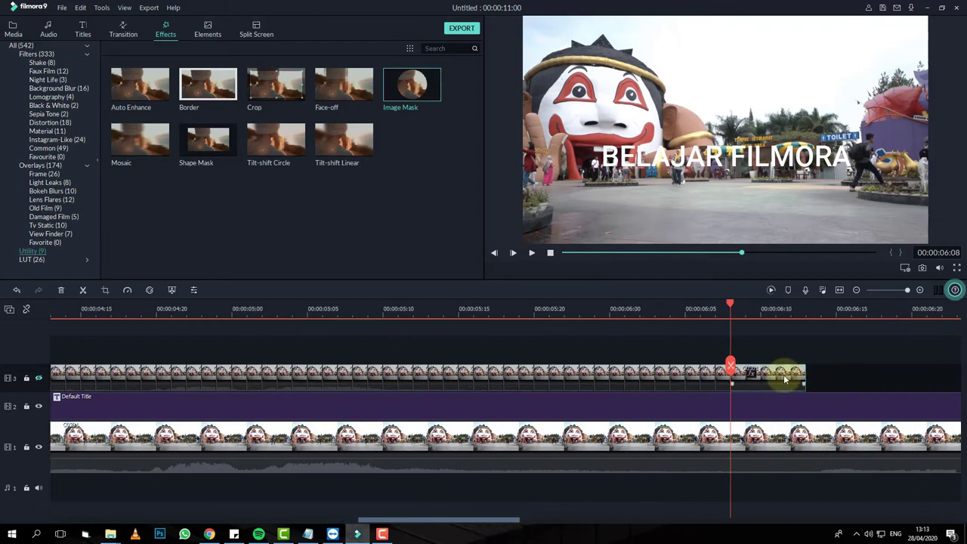
pyautogui.press('Delete')
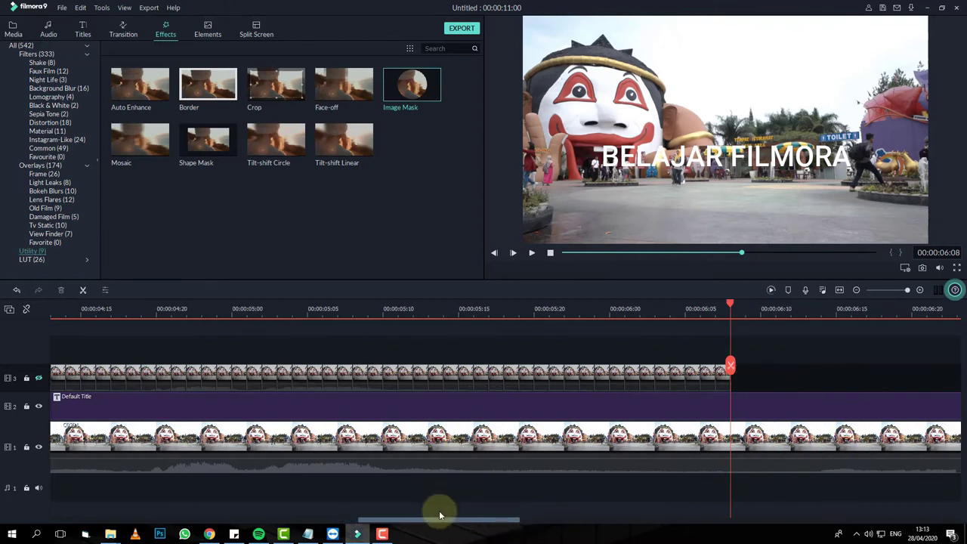
pyautogui.moveTo(431, 522); pyautogui.dragTo(347, 522)
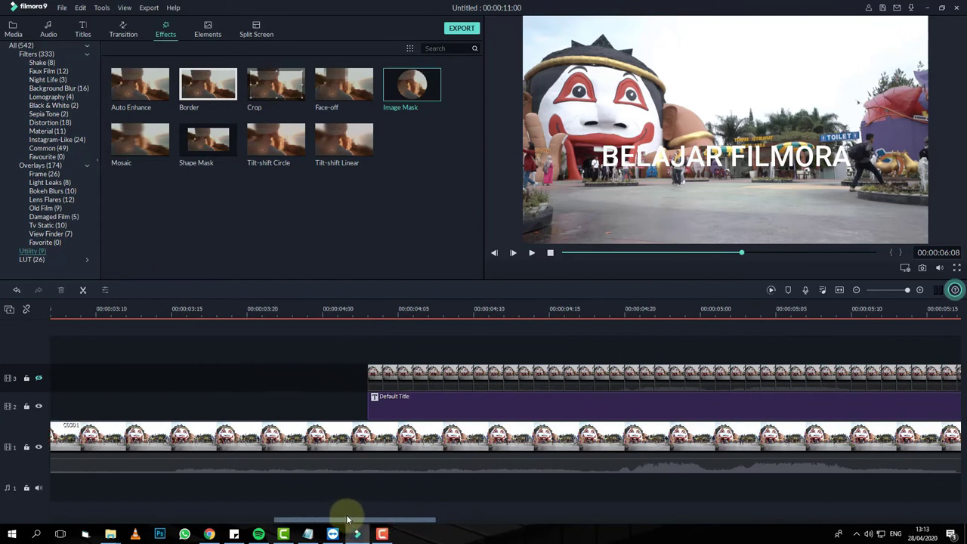
pyautogui.click(374, 373)
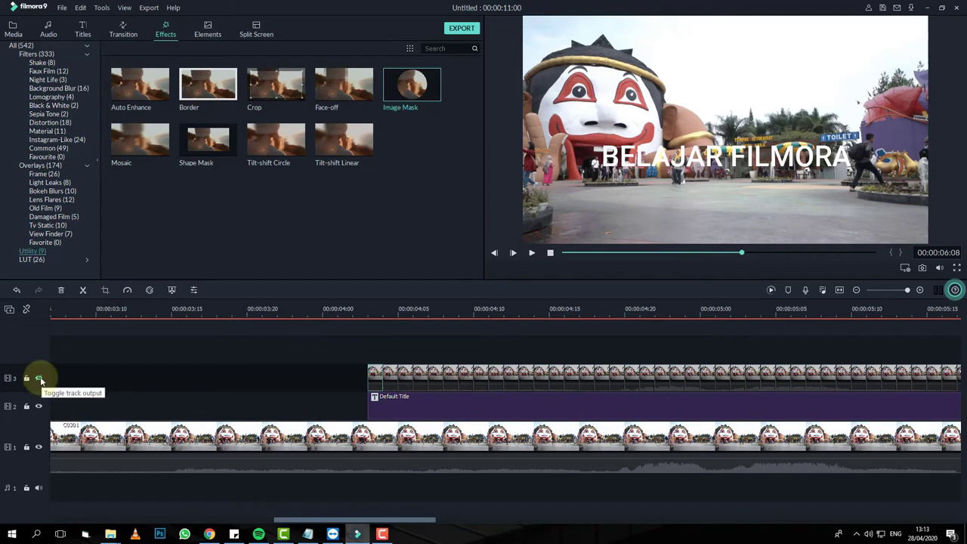
pyautogui.click(40, 379)
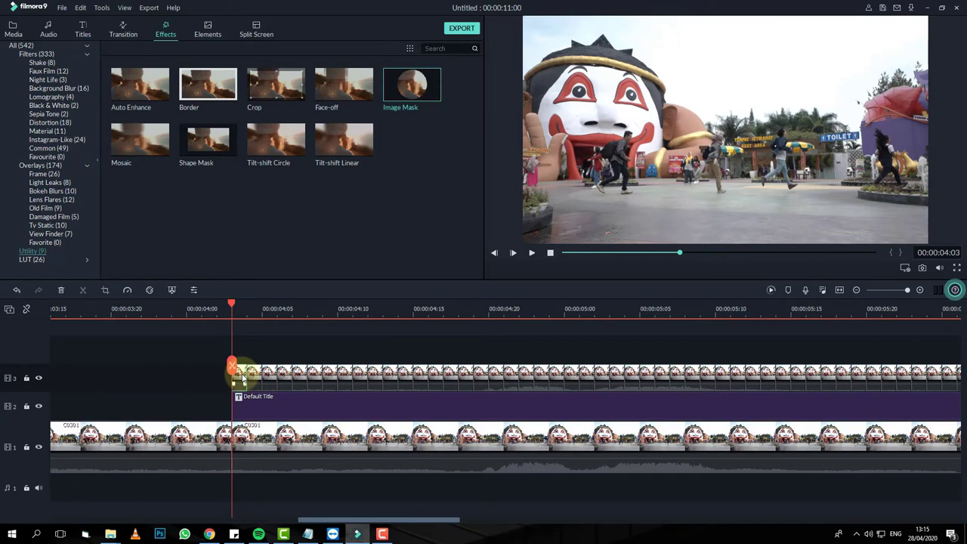
# - Set the image mask's X value to -646 on the first track 3 segment at 00:00:04:03
pyautogui.doubleClick(242, 374)
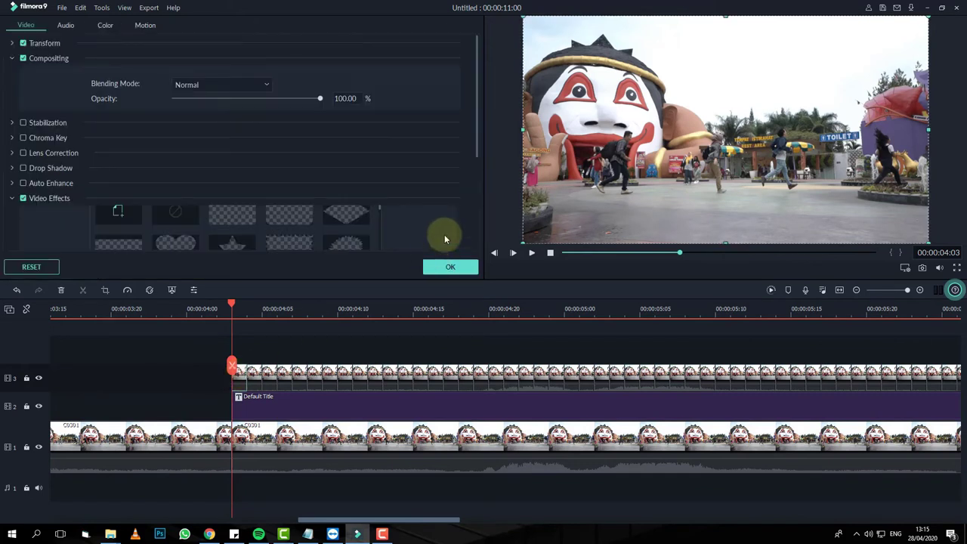
pyautogui.moveTo(477, 134); pyautogui.dragTo(476, 225)
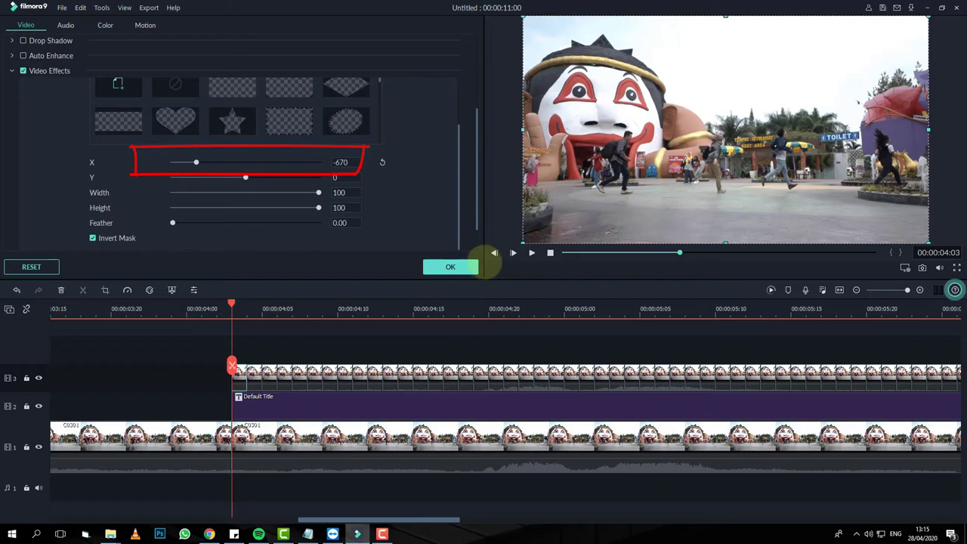
pyautogui.moveTo(485, 263); pyautogui.dragTo(493, 262)
pyautogui.press('Right')
pyautogui.press('Right')
pyautogui.press('Right')
pyautogui.press('Right')
pyautogui.press('Right')
pyautogui.press('Right')
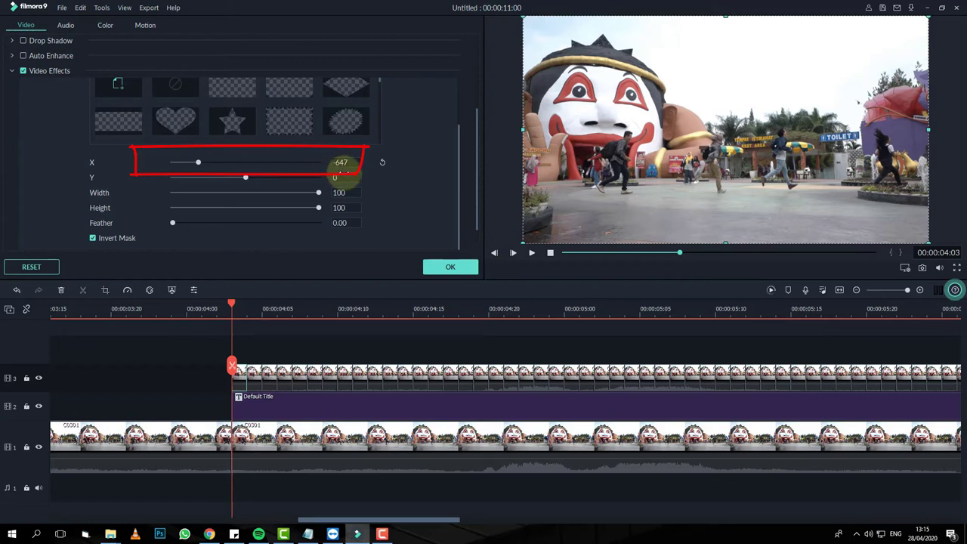
pyautogui.press('Right')
pyautogui.press('Right')
pyautogui.press('Right')
pyautogui.press('Right')
pyautogui.press('Right')
pyautogui.press('Right')
pyautogui.press('Right')
pyautogui.press('Right')
pyautogui.press('Left')
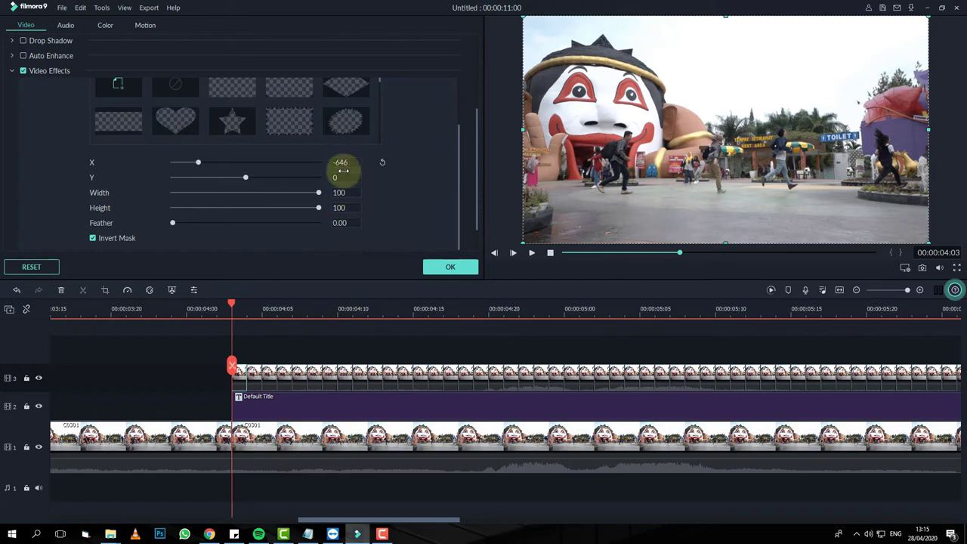
pyautogui.press('Right')
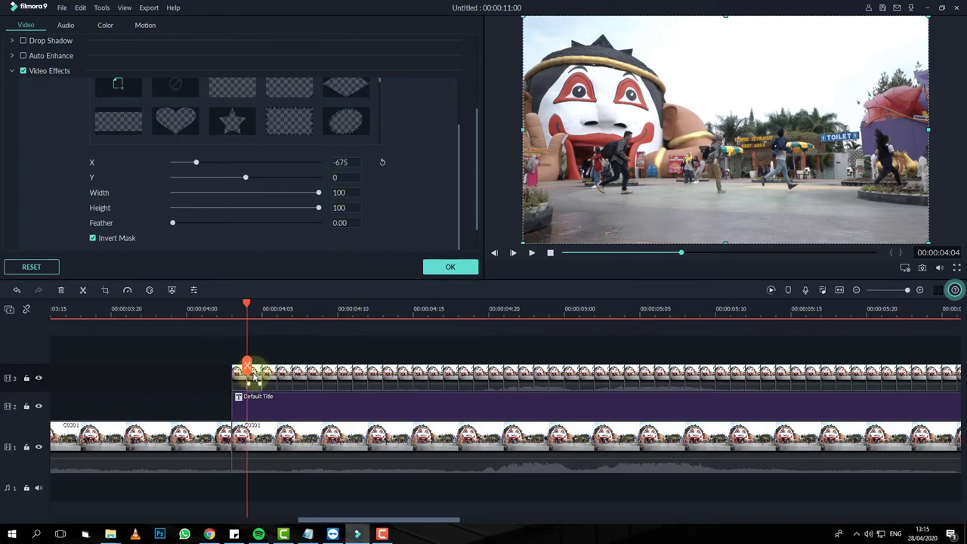
# - Give the 00:00:04:04 segment the last preset mask with an X value of -637
pyautogui.doubleClick(254, 377)
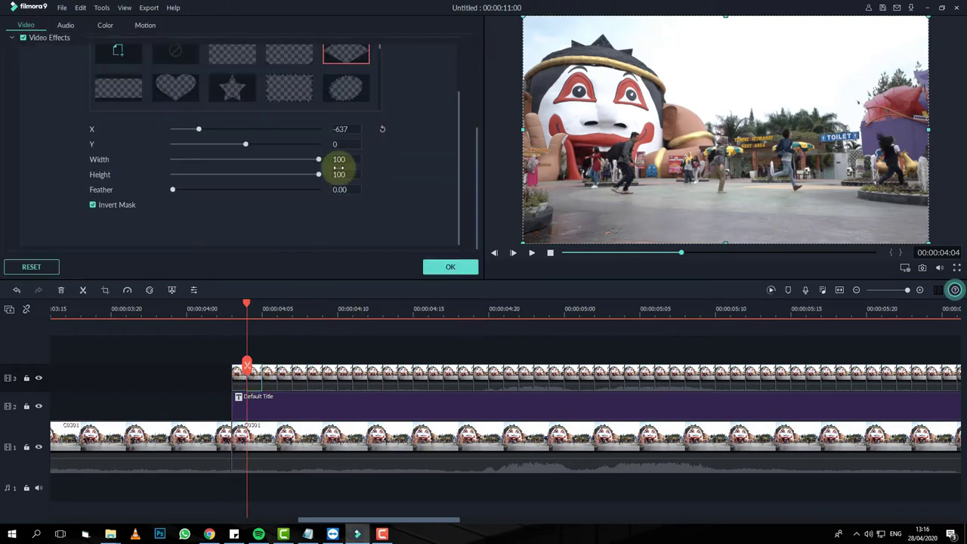
pyautogui.scroll(-3, 144, 97)
pyautogui.click(166, 94)
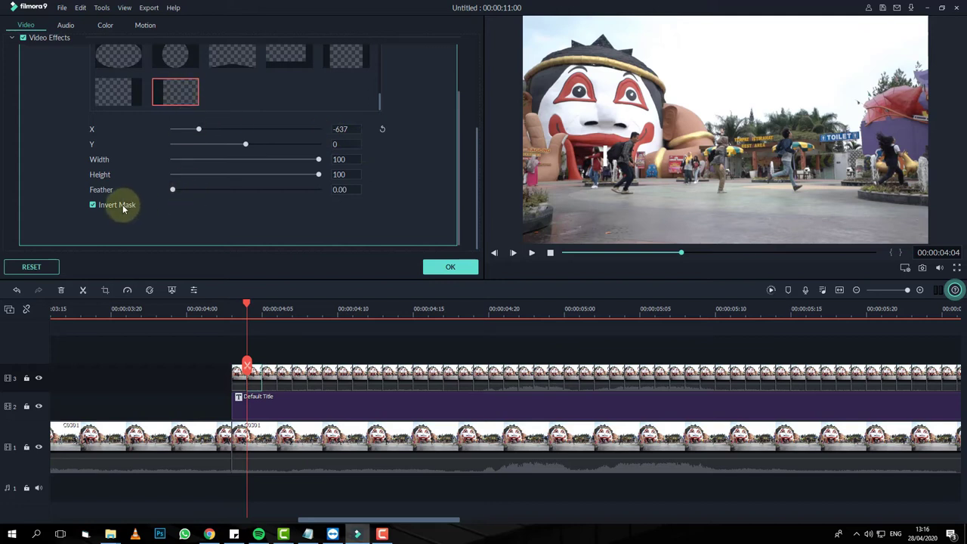
# - Adjust the image mask's X value on the 00:00:04:05 segment, first to -637 and finally to -626
pyautogui.doubleClick(270, 375)
pyautogui.doubleClick(352, 129)
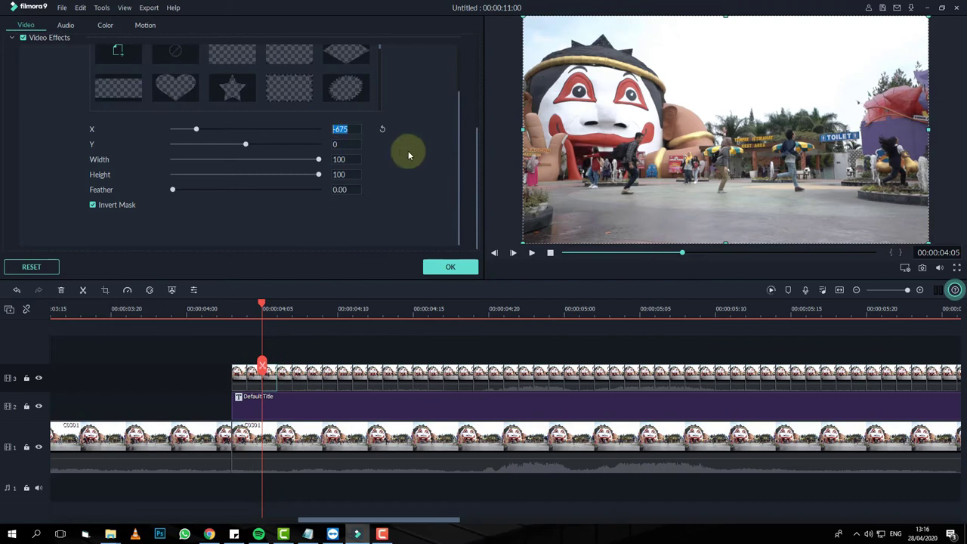
pyautogui.write('-637')
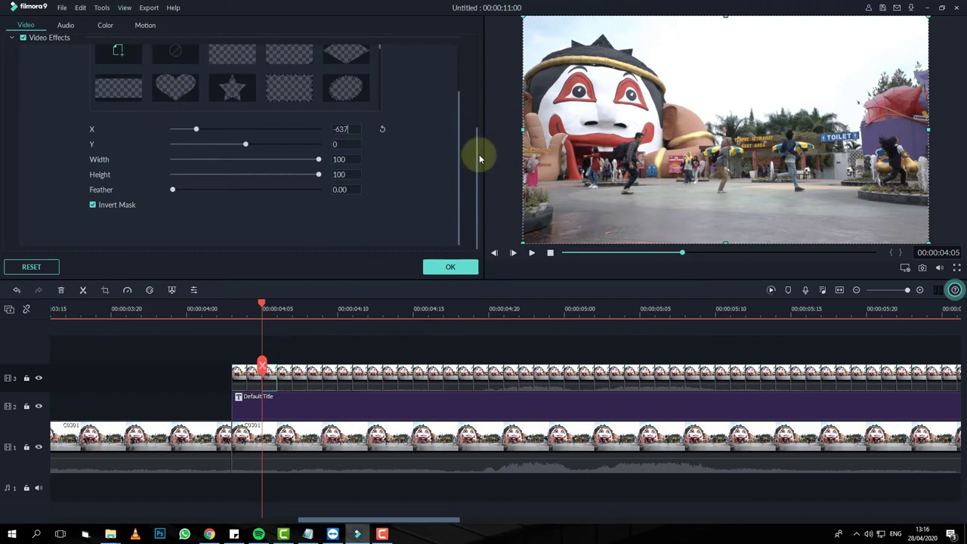
pyautogui.press('Return')
pyautogui.moveTo(503, 262); pyautogui.dragTo(504, 262)
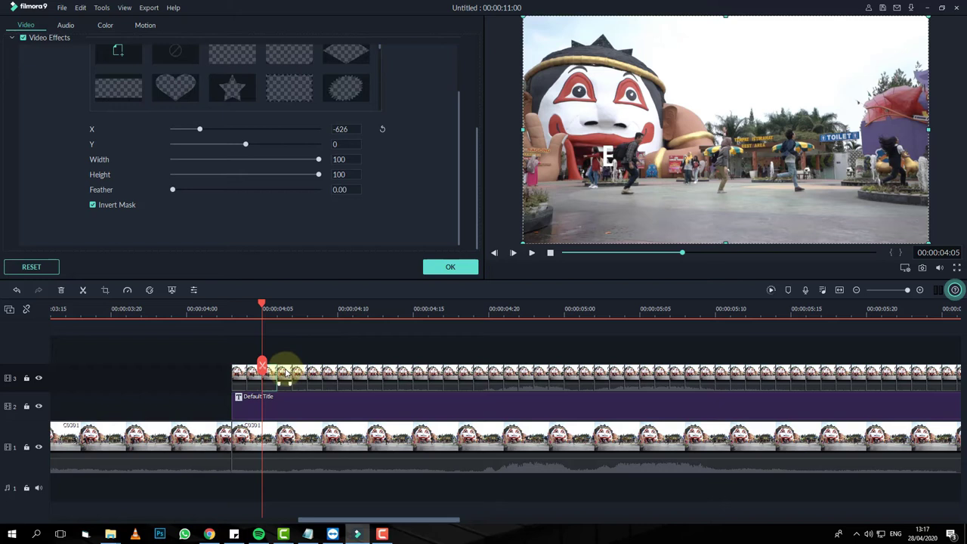
# - Apply the last preset mask to the 00:00:04:06 segment, set its X value to -617, and accept the settings
pyautogui.click(340, 128)
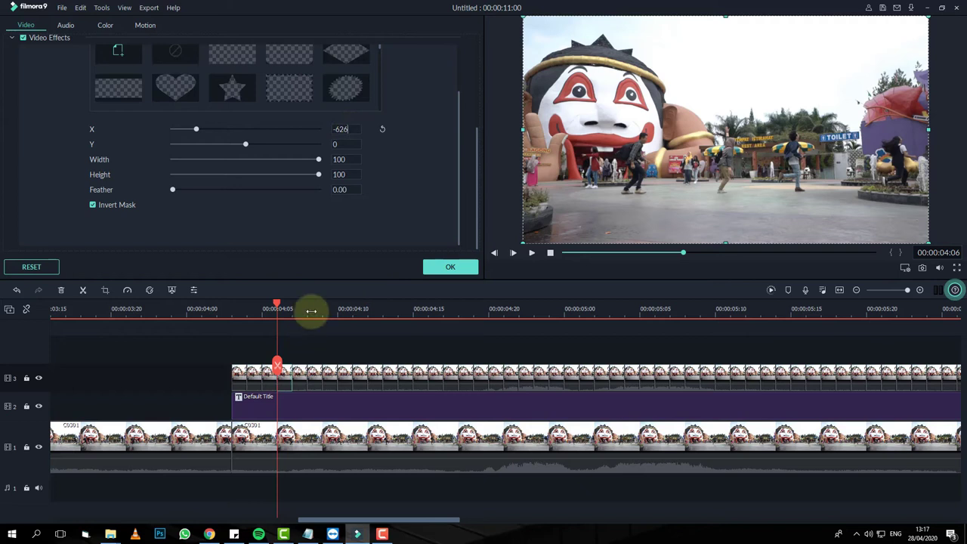
pyautogui.scroll(-2, 227, 106)
pyautogui.click(190, 92)
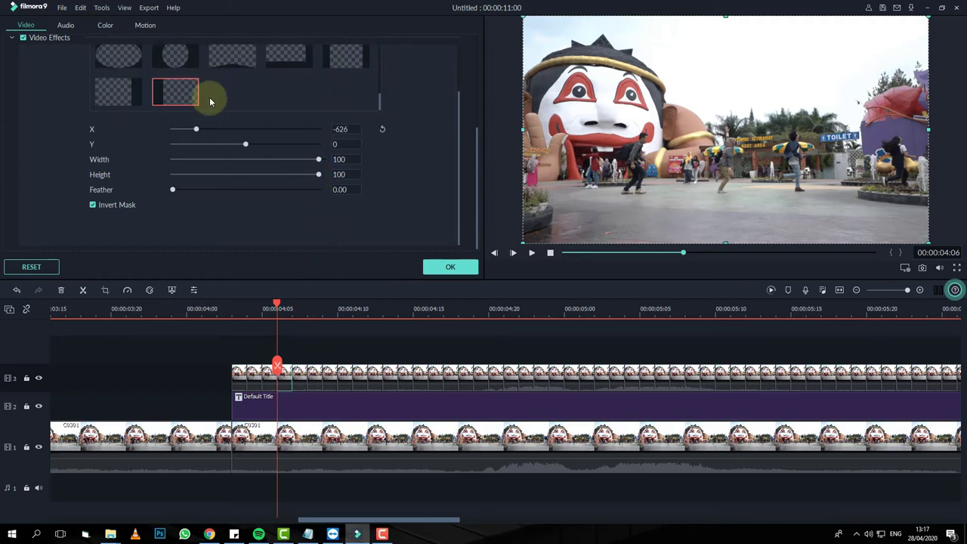
pyautogui.click(390, 173)
pyautogui.scroll(2, 358, 132)
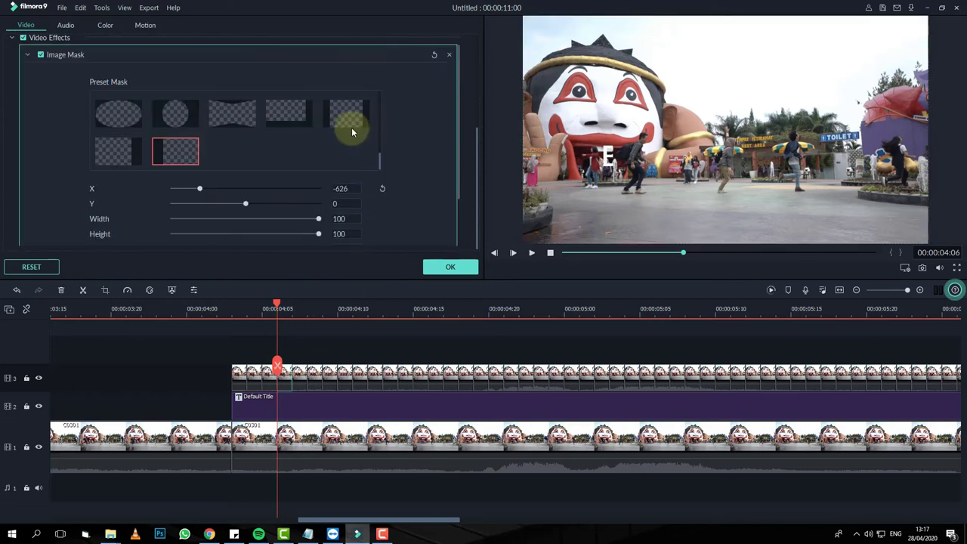
pyautogui.scroll(-2, 399, 194)
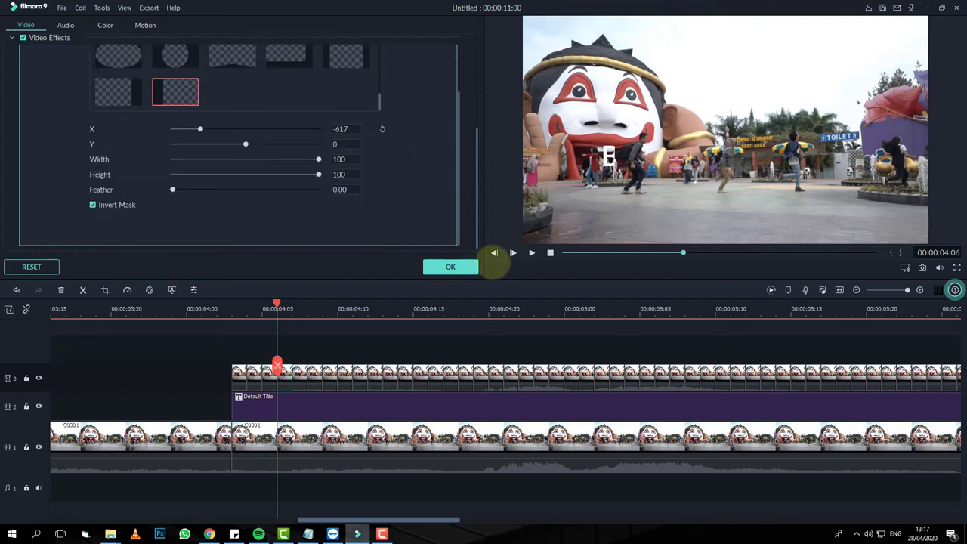
pyautogui.click(447, 269)
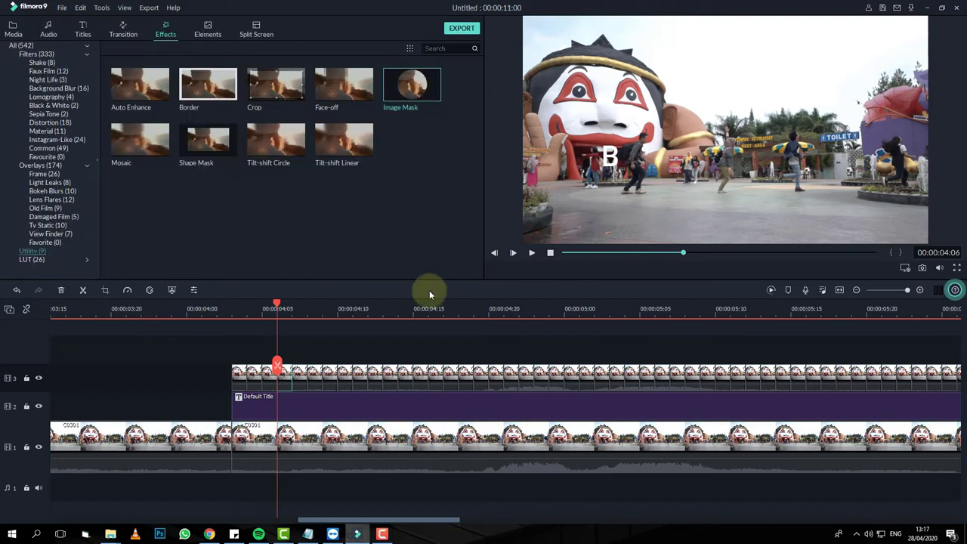
# - Compare the 00:00:04:07 segment with the previous frame and set its image mask X value to -604
pyautogui.doubleClick(304, 375)
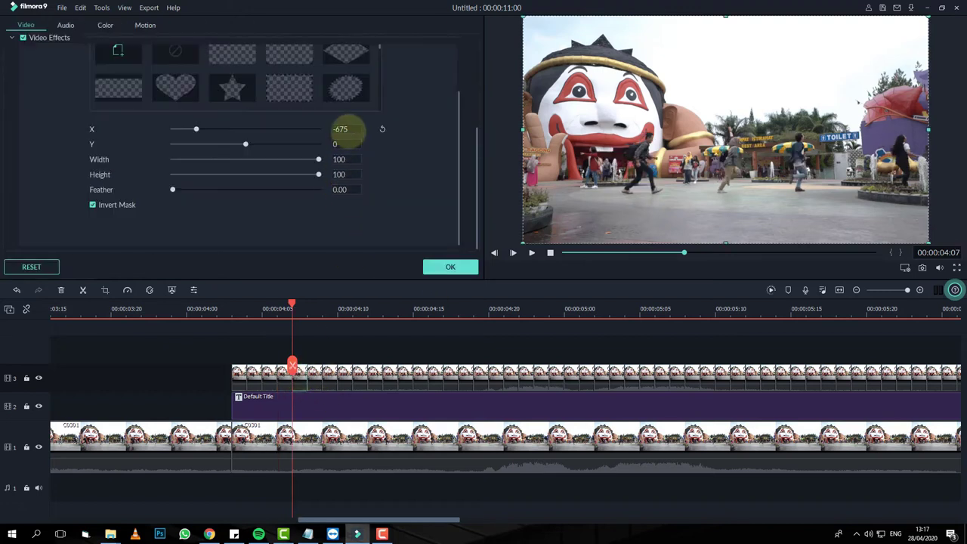
pyautogui.click(277, 372)
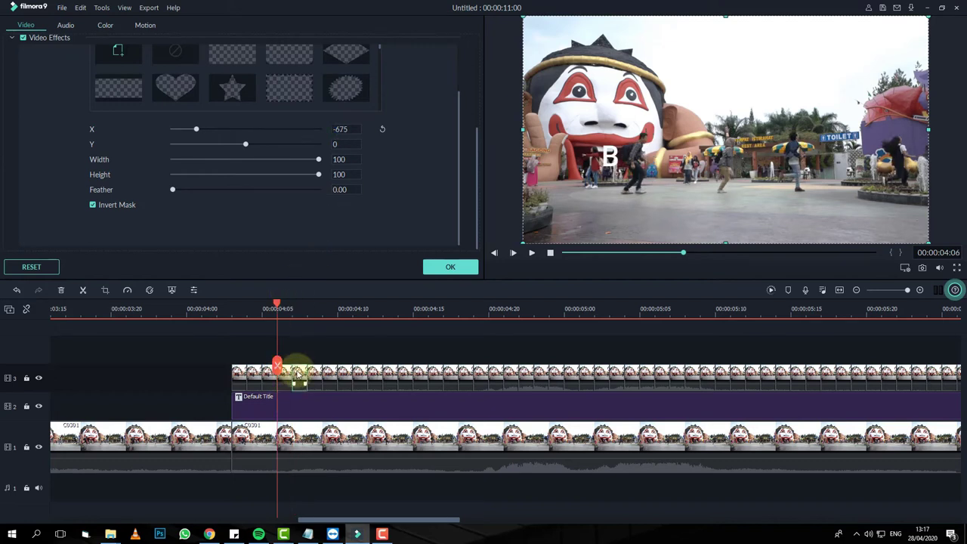
pyautogui.click(293, 373)
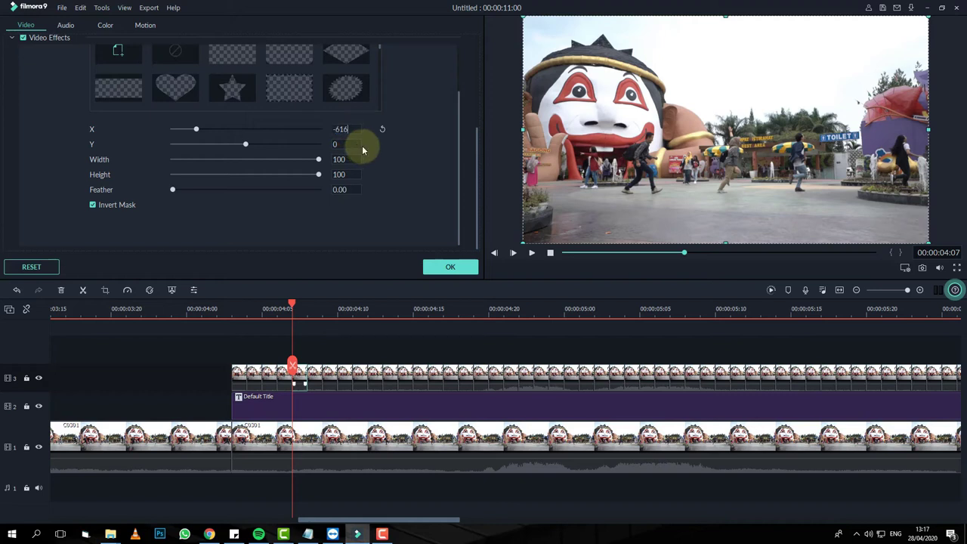
pyautogui.moveTo(347, 130); pyautogui.dragTo(350, 130)
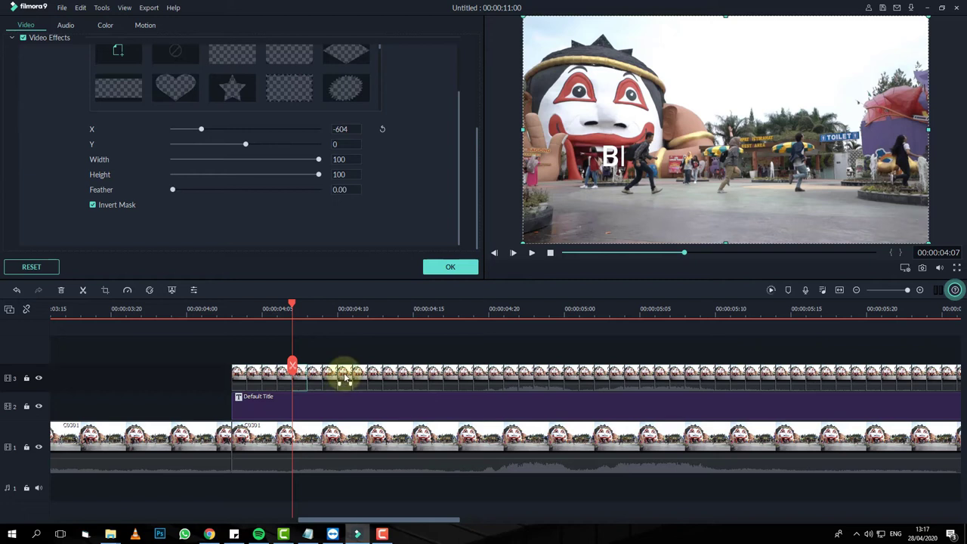
# - Enter an image mask X value of -609 for the track 3 segment at 00:00:04:08
pyautogui.click(313, 373)
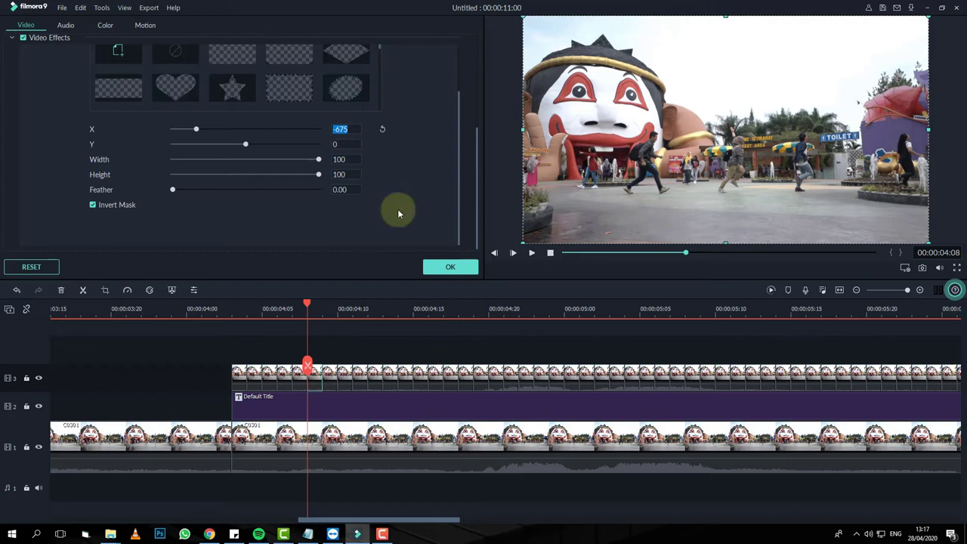
pyautogui.write('-609')
pyautogui.click(416, 163)
pyautogui.click(514, 253)
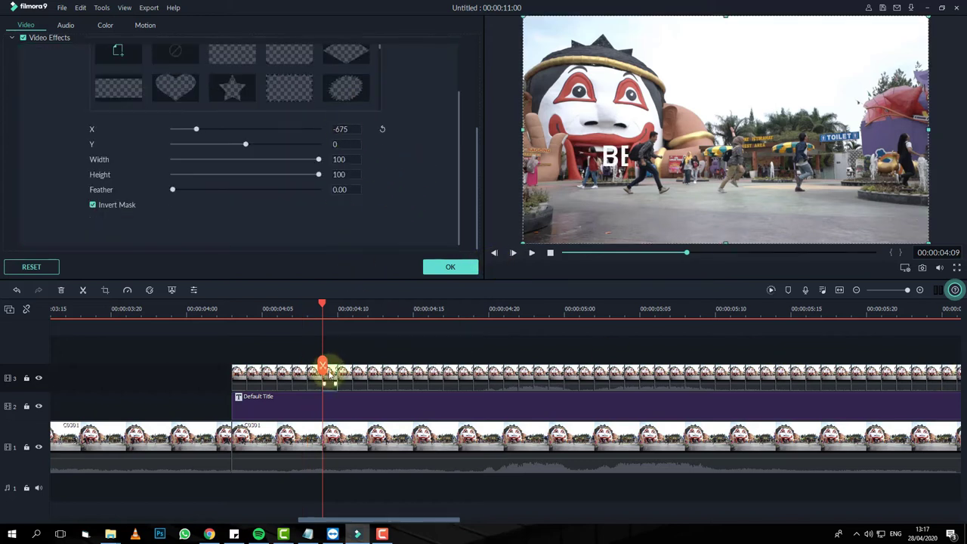
# - Set the image mask's X value on the 00:00:04:09 segment to -580, then refine it to -577
pyautogui.doubleClick(347, 130)
pyautogui.write('-580')
pyautogui.click(495, 262)
pyautogui.doubleClick(349, 129)
pyautogui.write('-577')
pyautogui.click(481, 261)
# - Apply the last preset mask to the 00:00:04:10 segment and adjust its X value to -563
pyautogui.doubleClick(345, 372)
pyautogui.click(348, 127)
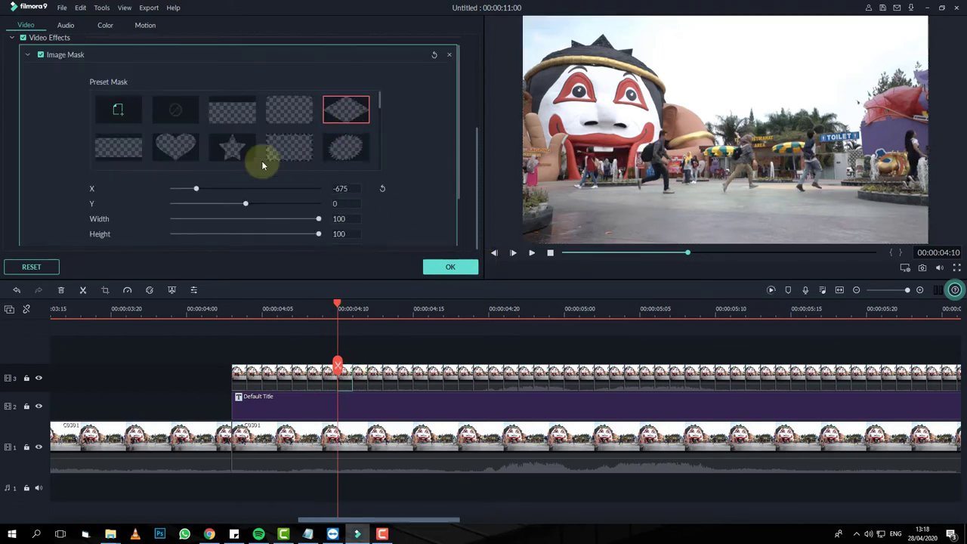
pyautogui.scroll(-10, 263, 162)
pyautogui.click(174, 92)
pyautogui.doubleClick(348, 129)
pyautogui.write('-576')
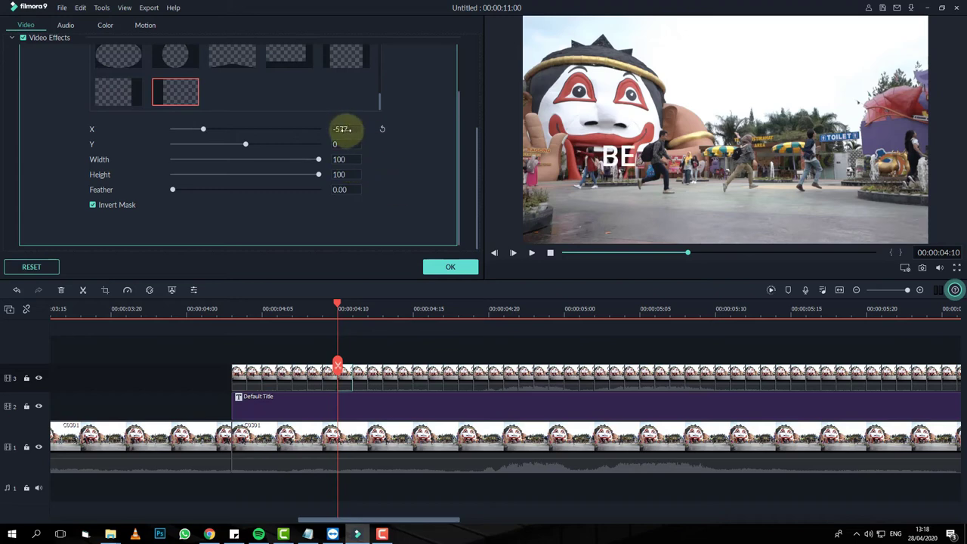
pyautogui.click(446, 267)
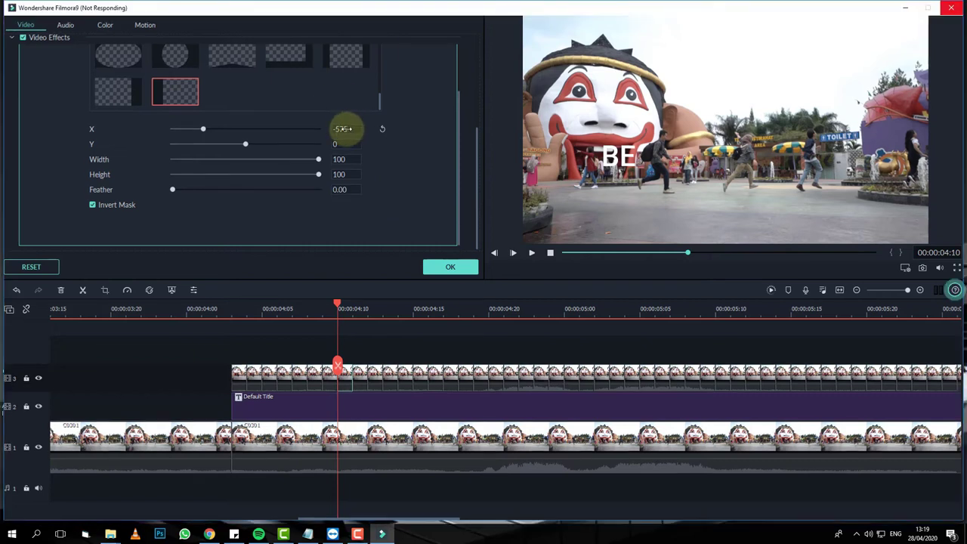
pyautogui.scroll(4, 342, 127)
# - Set the image mask's X value on the 00:00:04:11 segment to -571, then refine it to -565
pyautogui.click(360, 380)
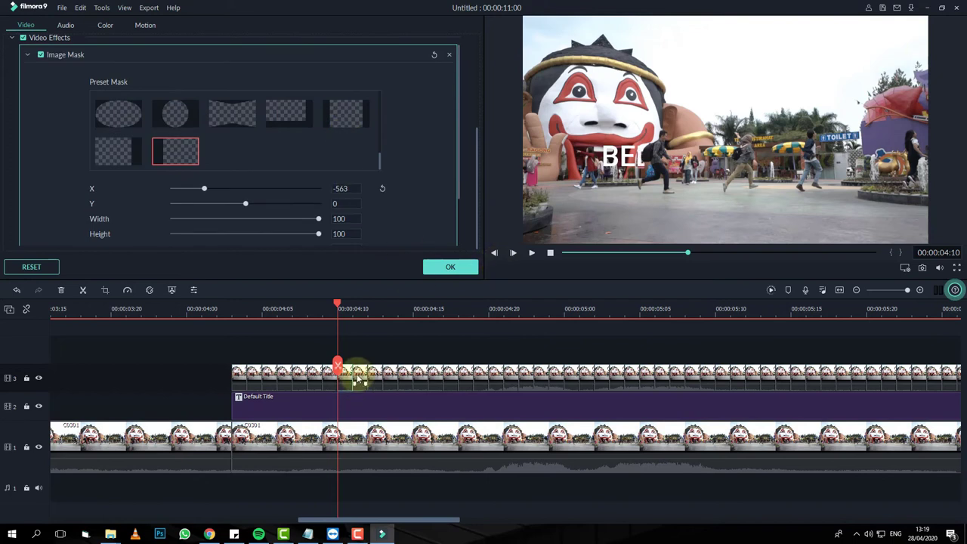
pyautogui.doubleClick(342, 188)
pyautogui.write('-571')
pyautogui.click(363, 370)
pyautogui.press('Right')
pyautogui.doubleClick(348, 190)
pyautogui.write('-565')
# - Set the image mask's X value to -544 on the track 3 segment at 00:00:04:12
pyautogui.click(385, 370)
pyautogui.press('Right')
pyautogui.doubleClick(350, 190)
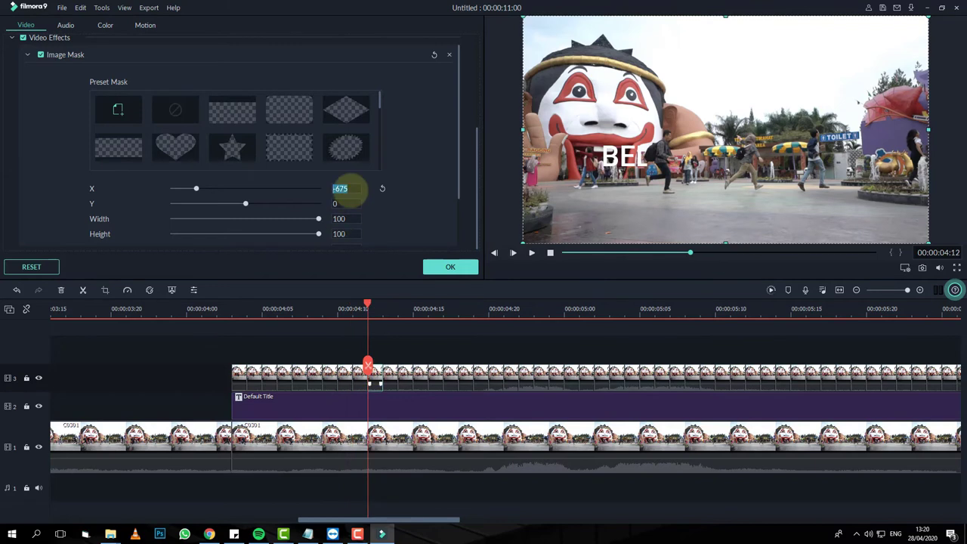
pyautogui.write('-544')
# - Set the image mask's X value on the 00:00:04:13 segment to -541, then refine it to -542
pyautogui.click(383, 372)
pyautogui.click(342, 188)
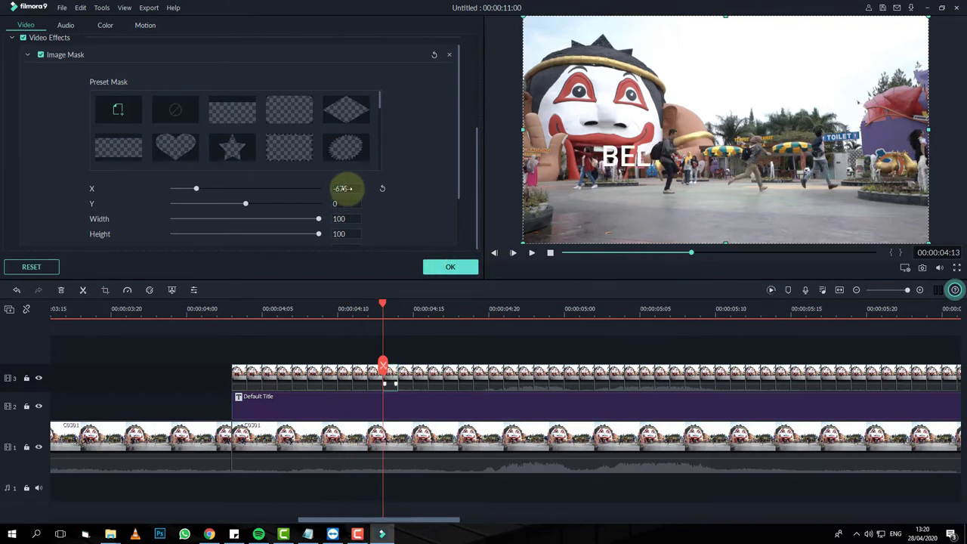
pyautogui.write('-541')
pyautogui.press('Return')
pyautogui.click(342, 188)
pyautogui.write('-542')
pyautogui.press('Return')
# - Adjust the image mask's X value on the segments at 00:00:04:14 and 00:00:04:15, setting the latter to -536
pyautogui.click(409, 374)
pyautogui.click(345, 189)
pyautogui.write('-675')
pyautogui.press('Return')
pyautogui.write('-521')
pyautogui.press('Return')
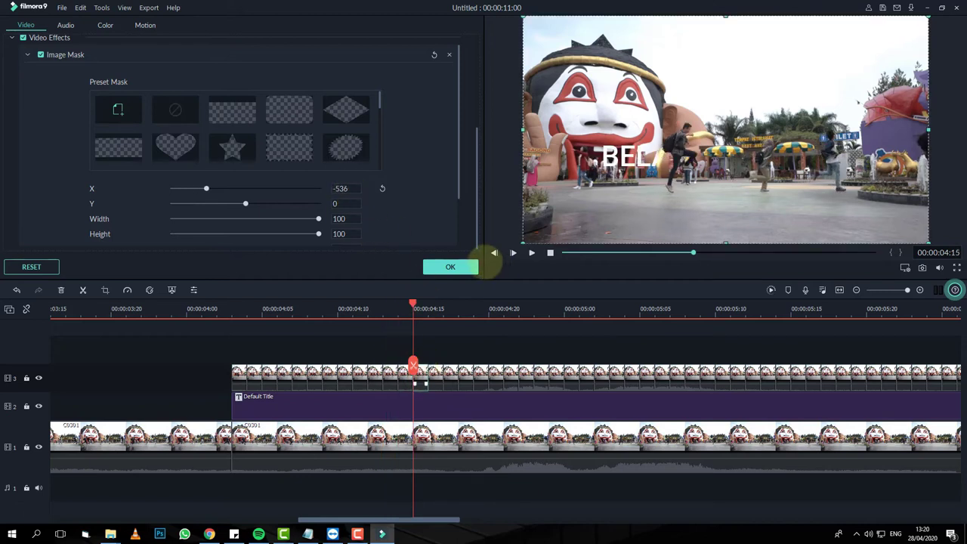
# - Set the image mask's X value on the 00:00:04:16 segment to -507, then refine it to -499
pyautogui.click(434, 369)
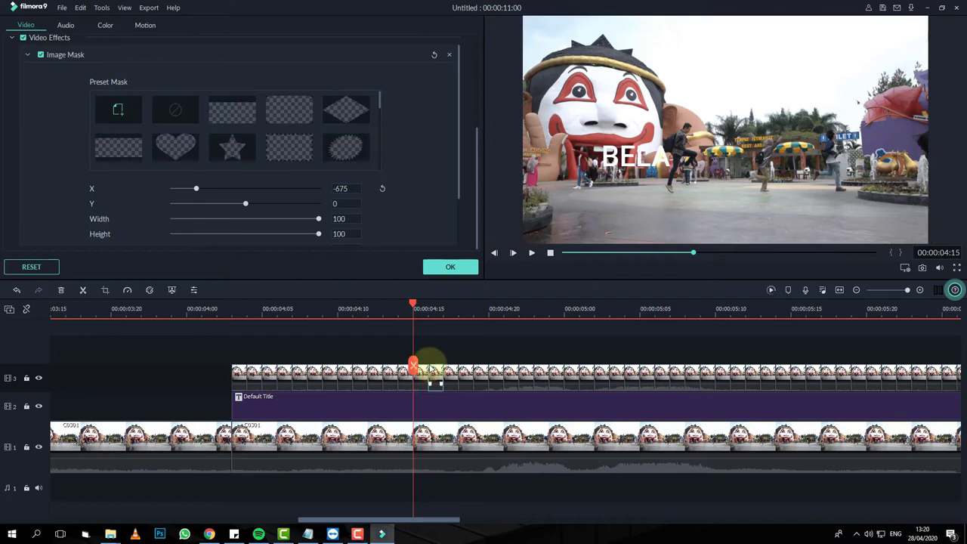
pyautogui.click(353, 191)
pyautogui.write('-507')
pyautogui.press('Return')
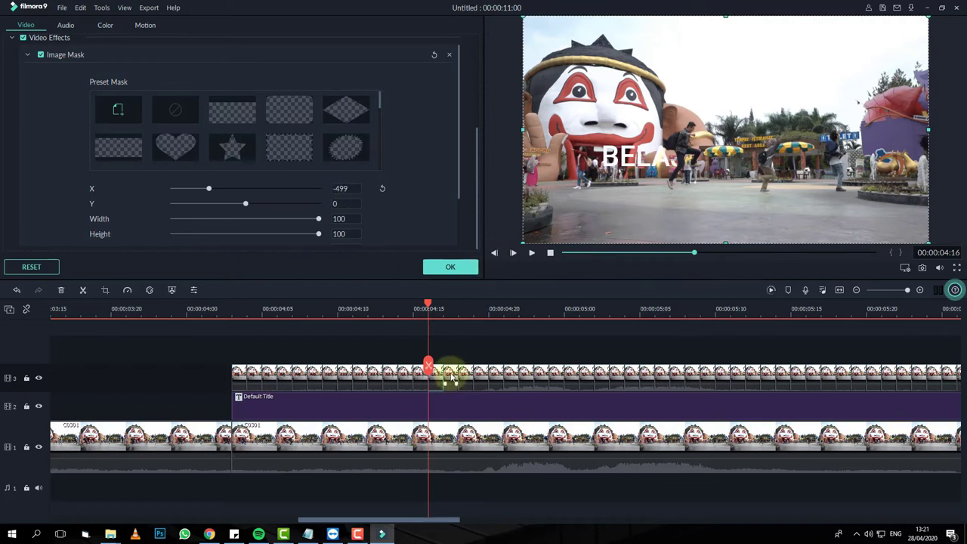
# - Adjust the image mask's X value on the segments at 00:00:04:17 and 00:00:04:18, setting the latter to -495
pyautogui.click(443, 371)
pyautogui.click(348, 188)
pyautogui.moveTo(353, 189); pyautogui.dragTo(489, 262)
pyautogui.click(467, 378)
pyautogui.click(345, 189)
pyautogui.write('-495')
pyautogui.press('Return')
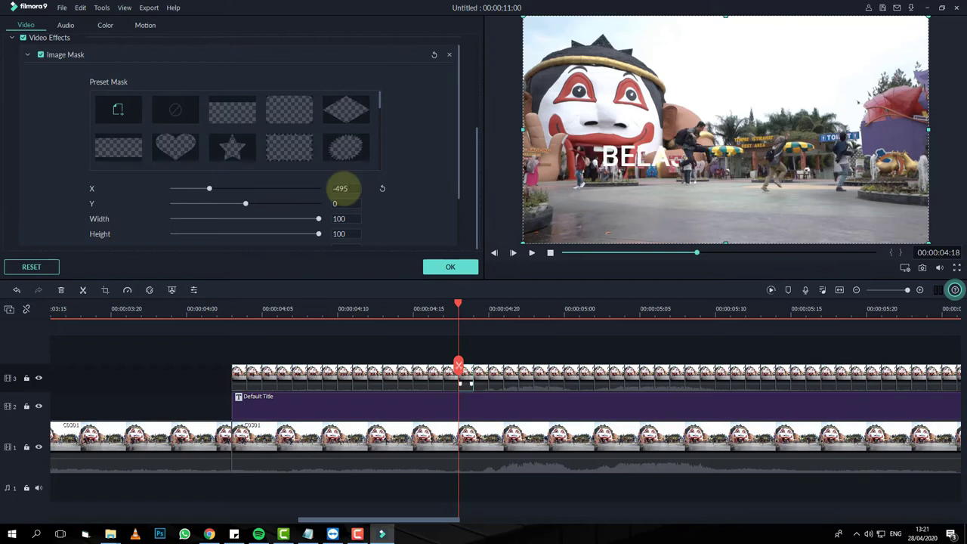
# - Set the image mask's X value to -489 on the 00:00:04:19 segment and -484 on the 00:00:04:20 segment
pyautogui.click(482, 373)
pyautogui.write('-675')
pyautogui.press('Return')
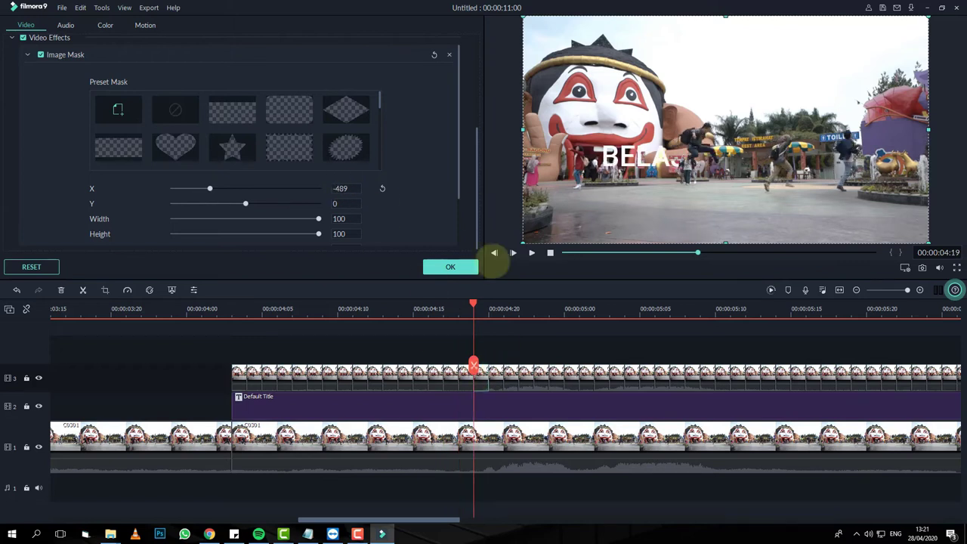
pyautogui.click(489, 370)
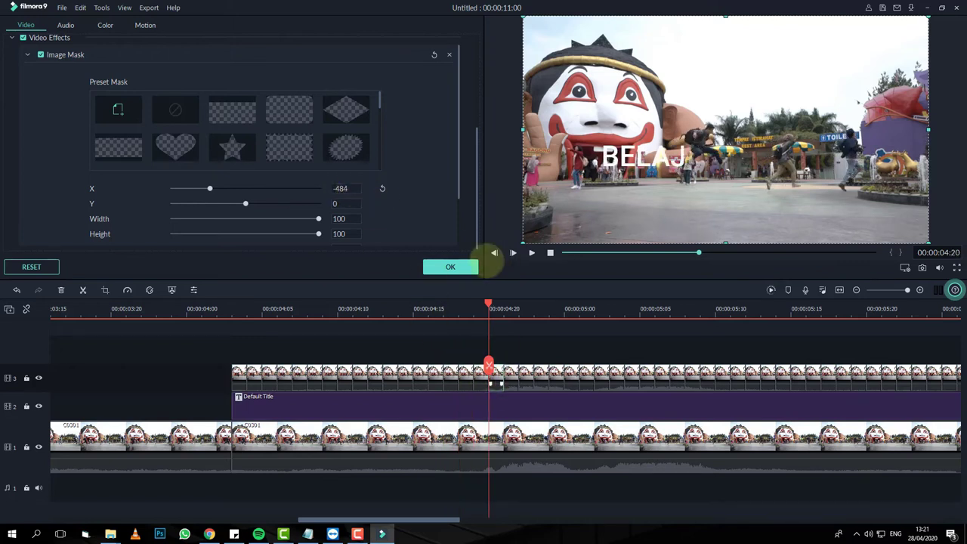
# - Set the image mask's X value to -471 on the 00:00:04:21 segment and -447 on the 00:00:04:22 segment
pyautogui.click(506, 371)
pyautogui.click(344, 189)
pyautogui.write('-466')
pyautogui.press('Return')
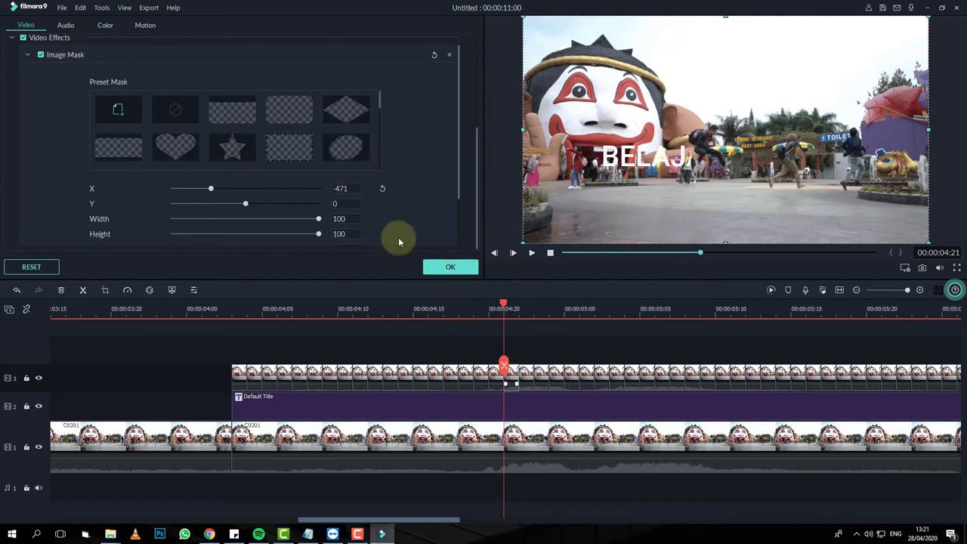
pyautogui.click(518, 370)
pyautogui.click(352, 188)
pyautogui.write('-447')
pyautogui.press('Return')
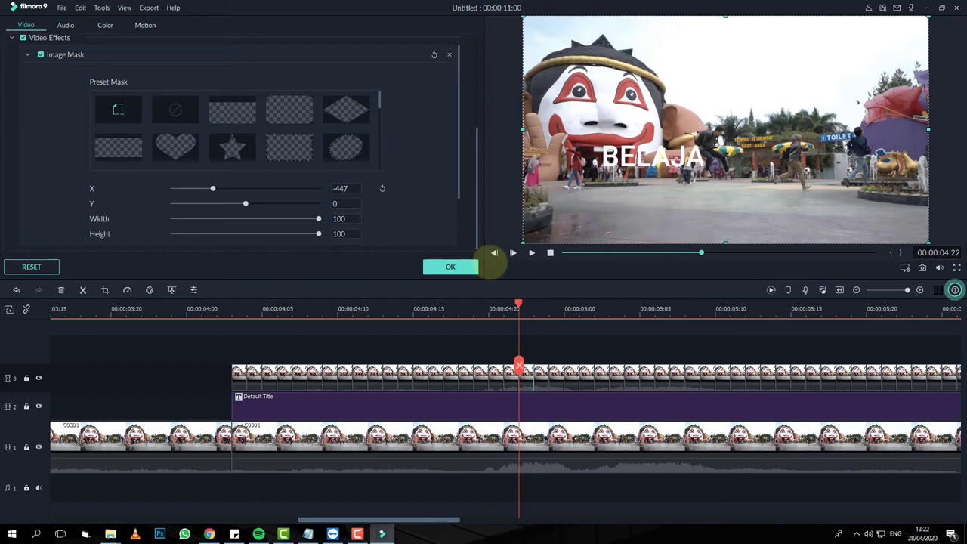
# - Set the image mask's X value to -441 on the 00:00:04:23 segment and -438 on the 00:00:04:24 segment
pyautogui.click(534, 370)
pyautogui.click(345, 188)
pyautogui.write('-442')
pyautogui.press('Return')
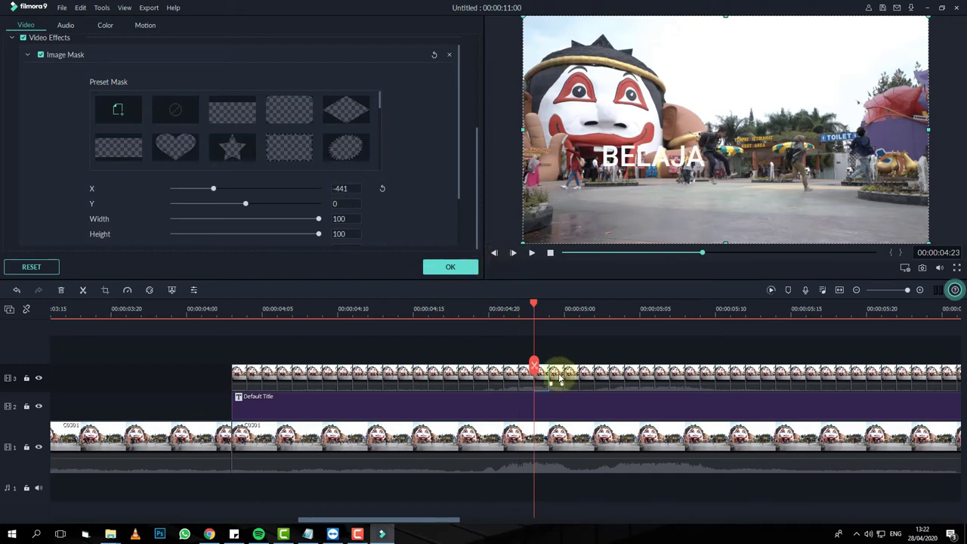
pyautogui.click(555, 372)
pyautogui.click(350, 189)
pyautogui.write('-441')
pyautogui.press('Return')
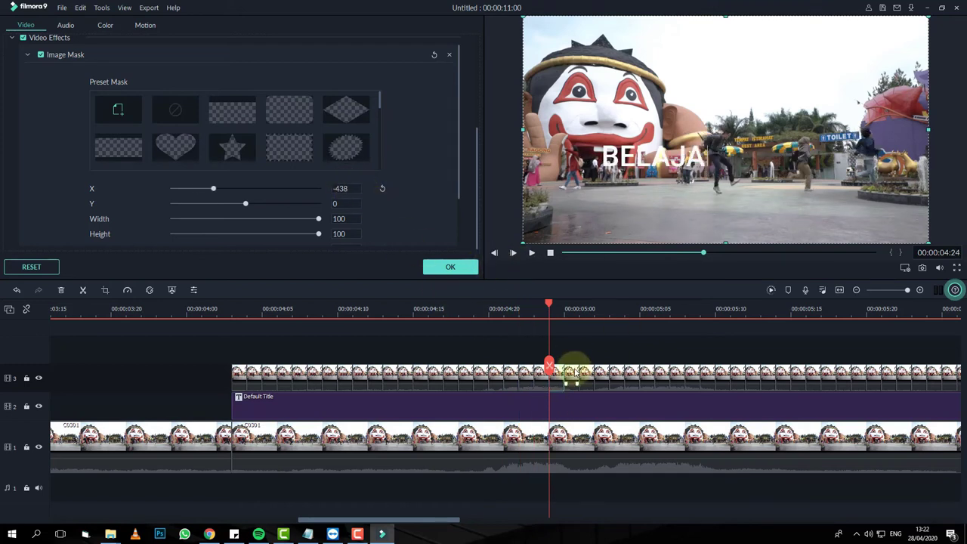
# - Set the image mask's X value to -437 on the 00:00:05:00 segment and -436 on the 00:00:05:01 segment
pyautogui.click(565, 370)
pyautogui.click(349, 189)
pyautogui.write('-437')
pyautogui.press('Return')
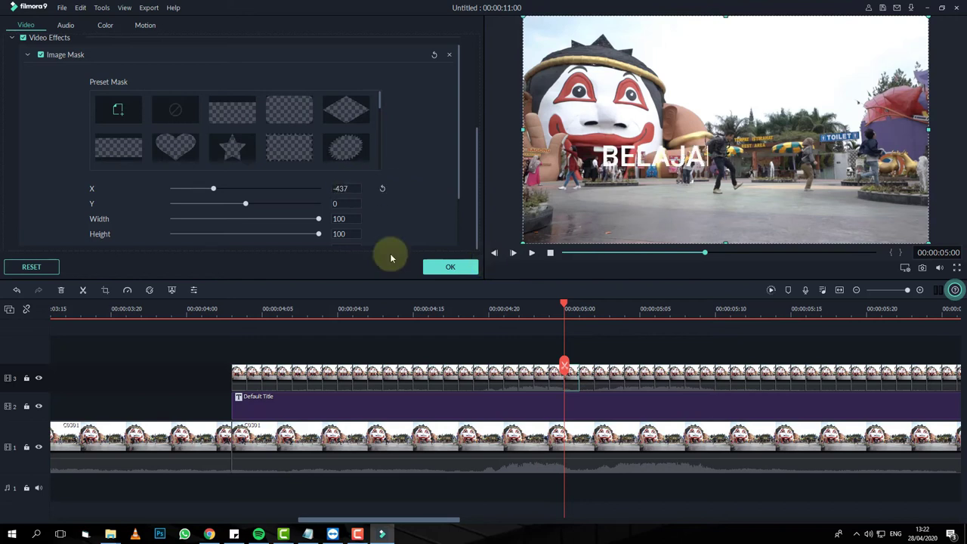
pyautogui.click(579, 370)
pyautogui.click(350, 188)
pyautogui.write('-437')
pyautogui.press('Return')
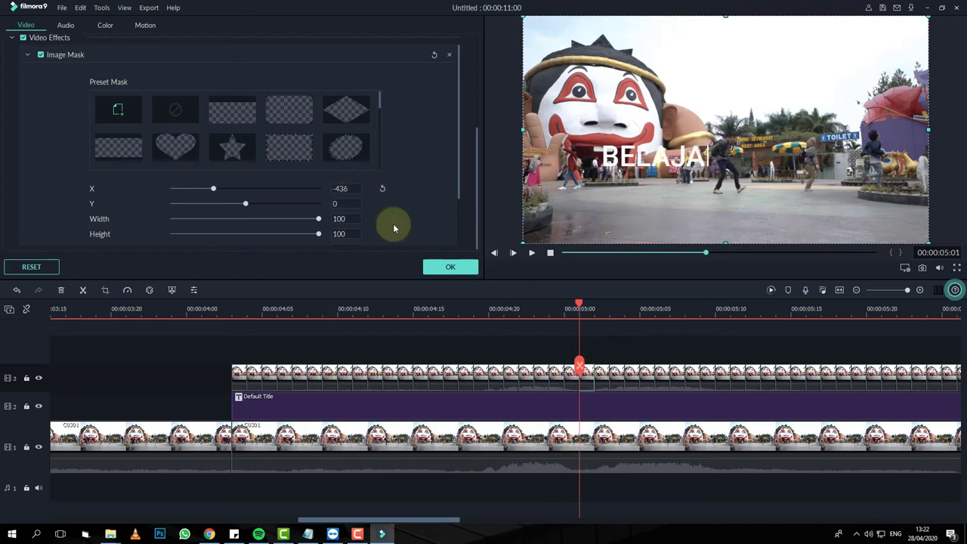
# - Set the image mask's X value to -421 on the 00:00:05:02 segment and adjust it on the 00:00:05:03 segment
pyautogui.click(594, 371)
pyautogui.click(346, 189)
pyautogui.write('-425')
pyautogui.press('Return')
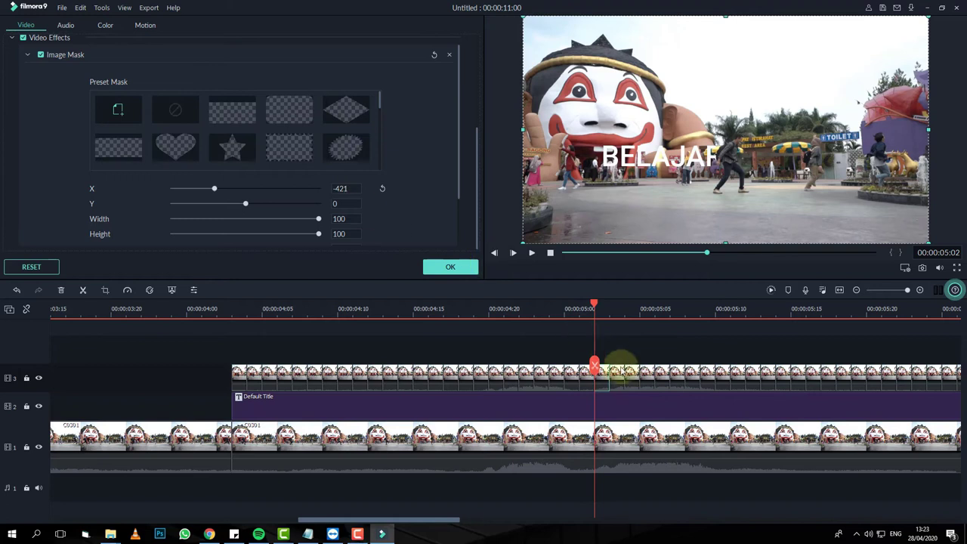
pyautogui.click(620, 370)
pyautogui.click(349, 187)
pyautogui.press('Return')
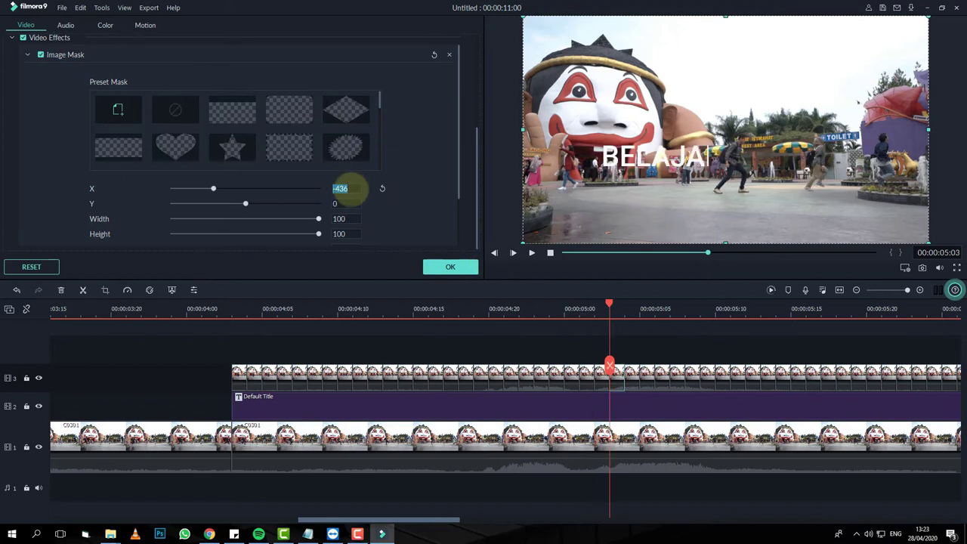
pyautogui.write('-430')
pyautogui.press('Return')
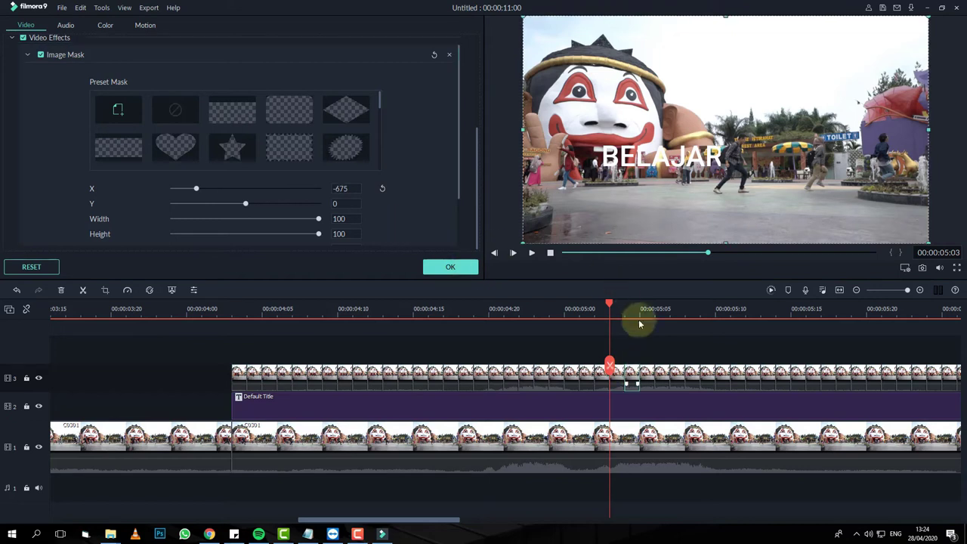
# - Raise the image mask's X value on the 00:00:05:04 segment to -416
pyautogui.doubleClick(630, 370)
pyautogui.doubleClick(352, 191)
pyautogui.write('-438')
pyautogui.press('Return')
pyautogui.press('Up')
pyautogui.press('Up')
pyautogui.press('Up')
pyautogui.press('Up')
pyautogui.press('Up')
pyautogui.press('Up')
pyautogui.press('Up')
pyautogui.press('Up')
pyautogui.press('Up')
pyautogui.press('Up')
pyautogui.press('Up')
pyautogui.press('Up')
pyautogui.press('Up')
pyautogui.press('Up')
pyautogui.press('Up')
pyautogui.press('Up')
pyautogui.press('Up')
pyautogui.press('Up')
pyautogui.press('Up')
pyautogui.press('Up')
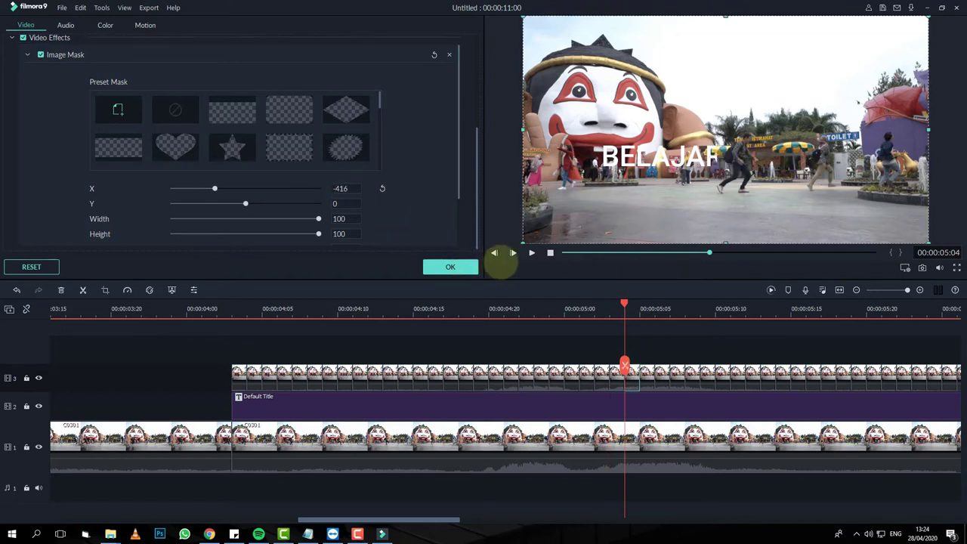
# - Set the image mask's X value on the 00:00:05:05 segment to -394, then refine it to -392
pyautogui.doubleClick(646, 369)
pyautogui.doubleClick(345, 189)
pyautogui.write('-39')
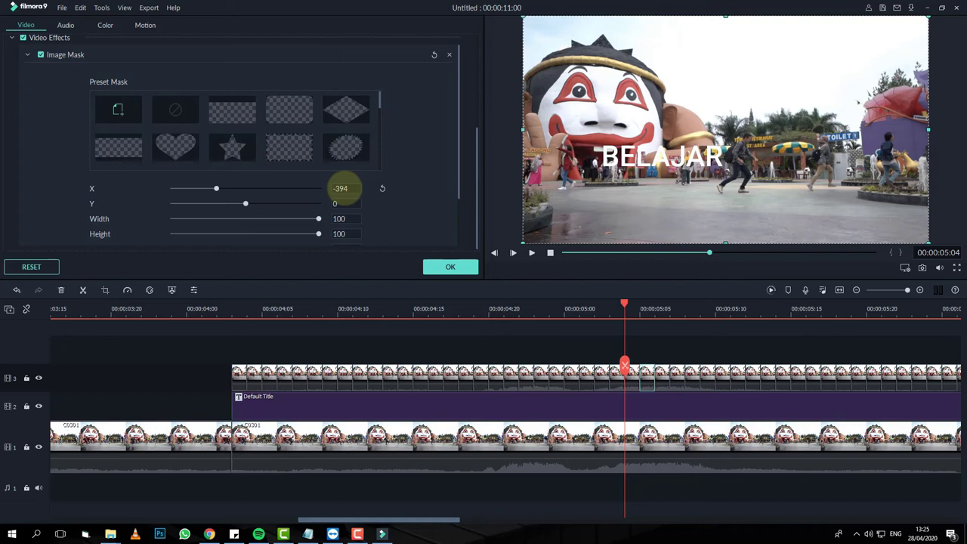
pyautogui.click(641, 374)
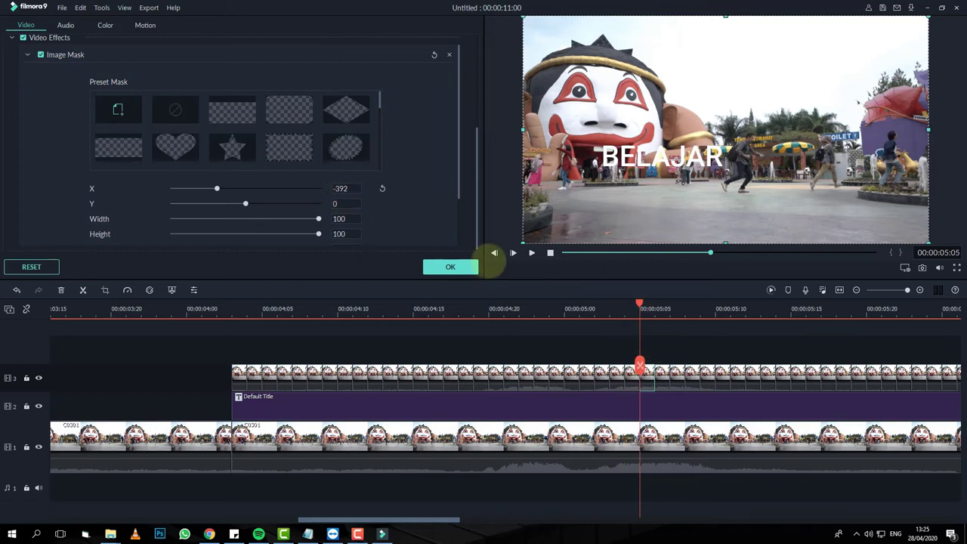
# - Set the image mask's X value to -387 on the 00:00:05:06 segment and -391 on the 00:00:05:07 segment
pyautogui.click(655, 371)
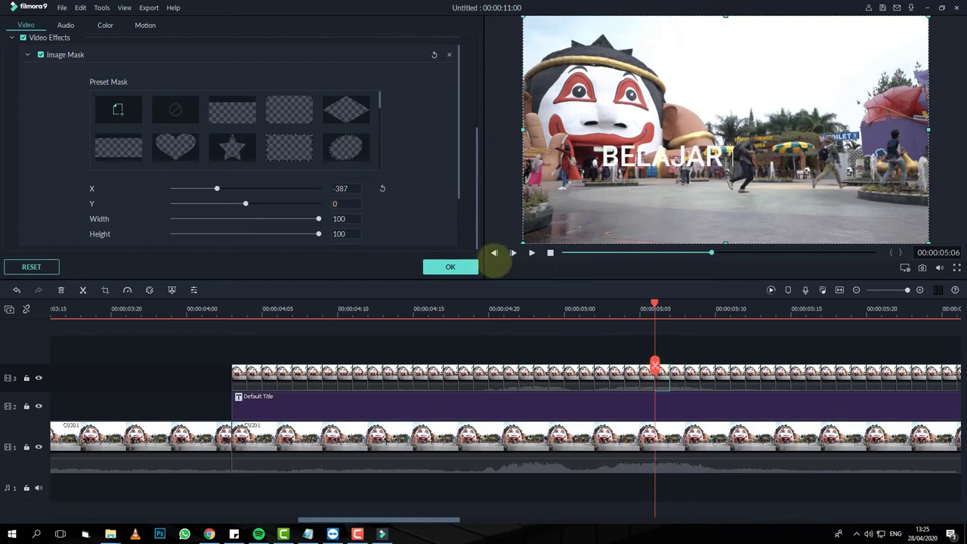
pyautogui.click(672, 370)
pyautogui.doubleClick(346, 190)
pyautogui.write('-391')
pyautogui.press('Return')
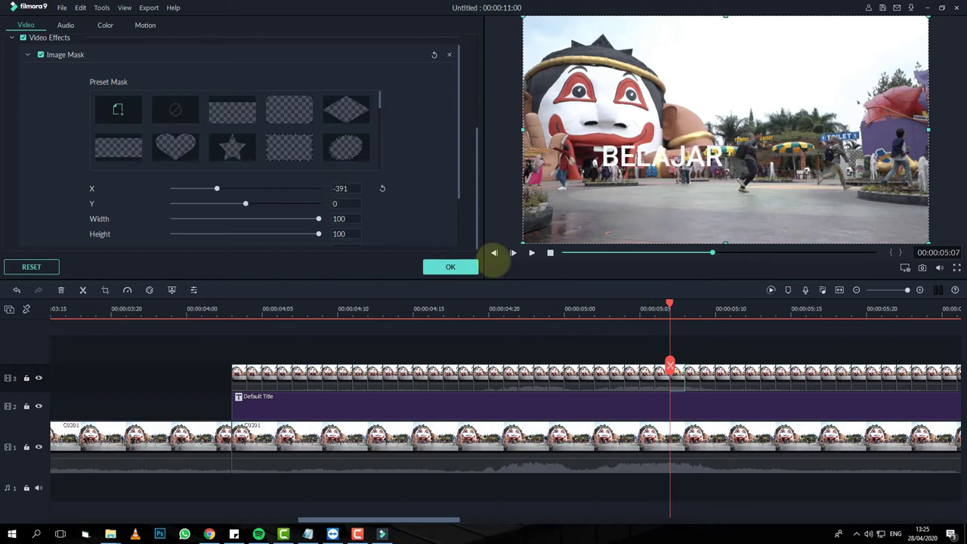
# - Set the image mask's X value to -375 on the segments at 00:00:05:08 and 00:00:05:09
pyautogui.click(691, 370)
pyautogui.doubleClick(346, 190)
pyautogui.write('-375')
pyautogui.press('Return')
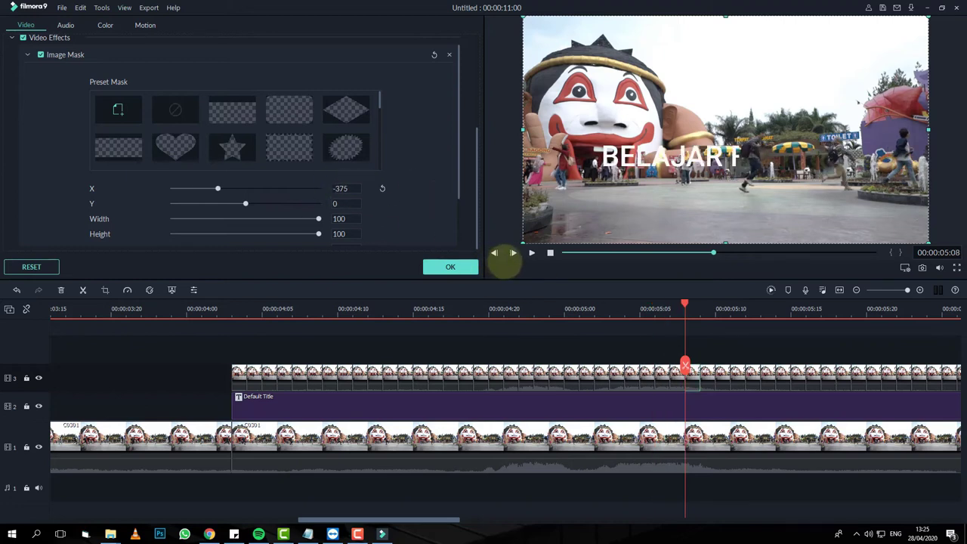
pyautogui.click(700, 370)
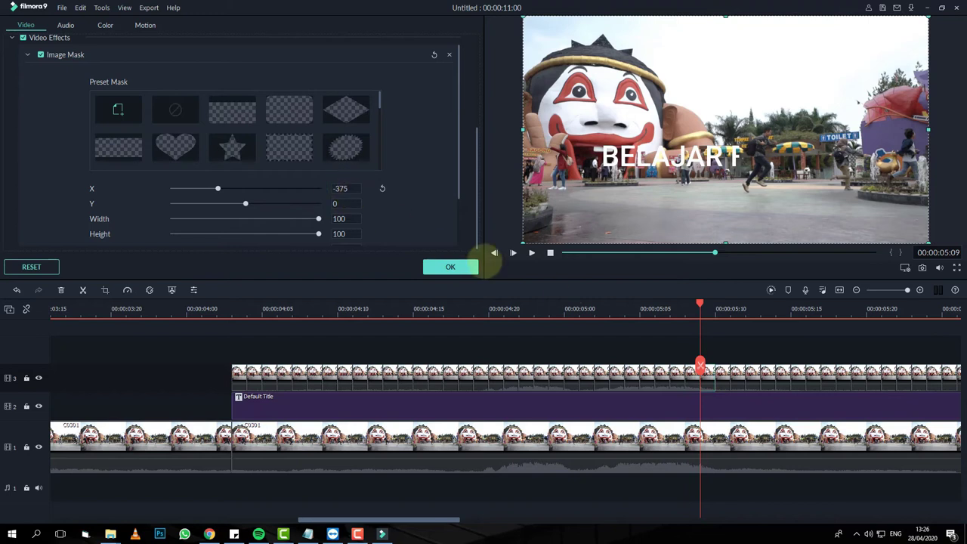
# - Set the image mask's X value to -385 on the 00:00:05:10 segment and -352 on the 00:00:05:11 segment
pyautogui.click(715, 367)
pyautogui.scroll(-5, 344, 188)
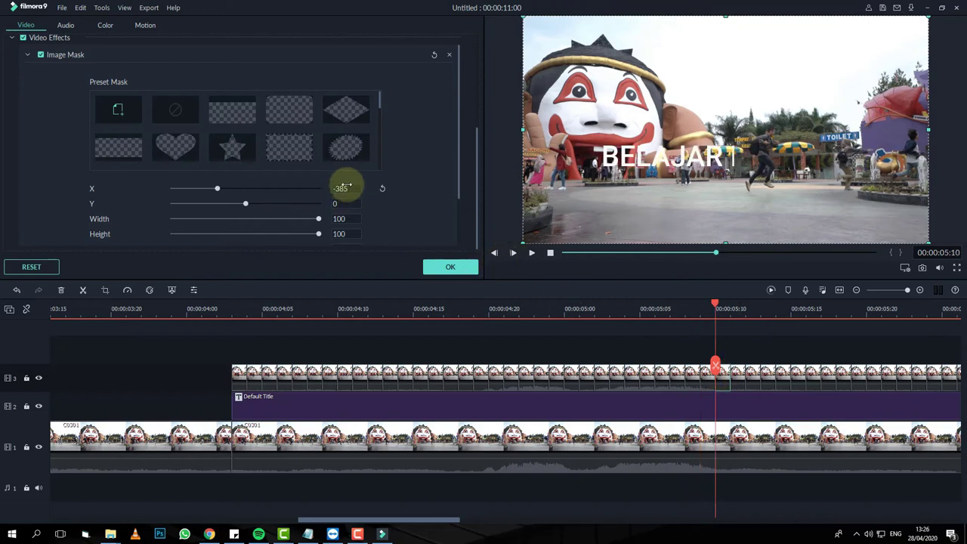
pyautogui.click(730, 367)
pyautogui.scroll(16, 341, 189)
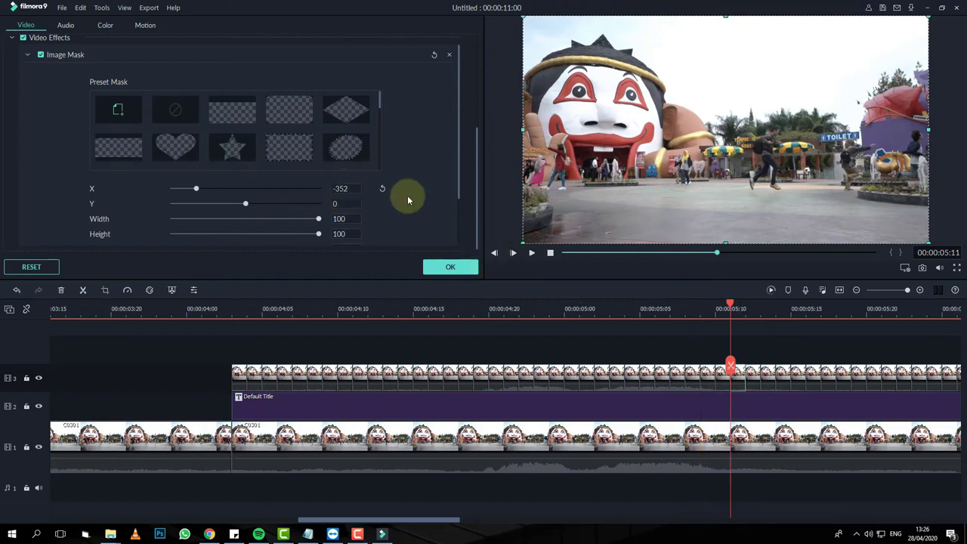
pyautogui.press('Return')
pyautogui.scroll(3, 342, 186)
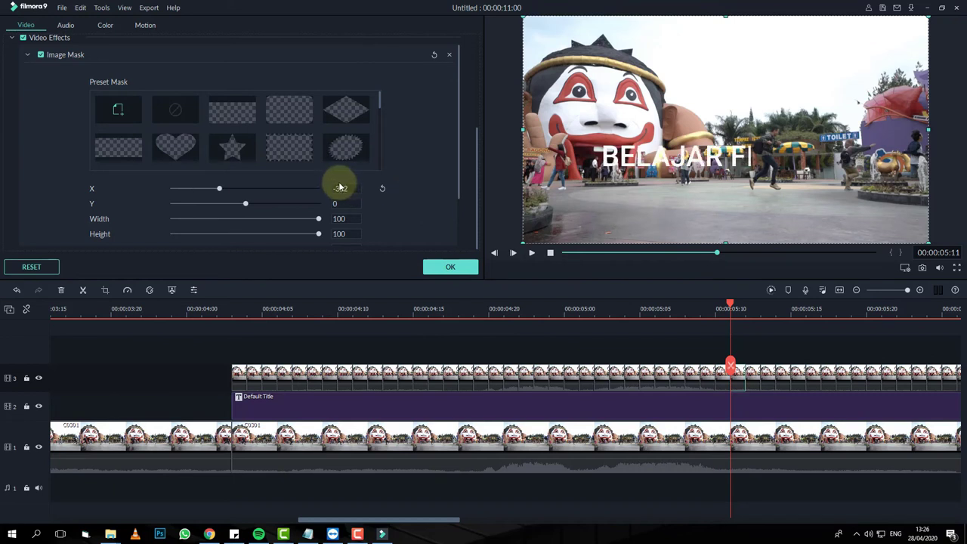
# - Set the image mask's X value on the 00:00:05:12 segment to -380, then refine it to -336
pyautogui.click(745, 367)
pyautogui.scroll(3, 340, 188)
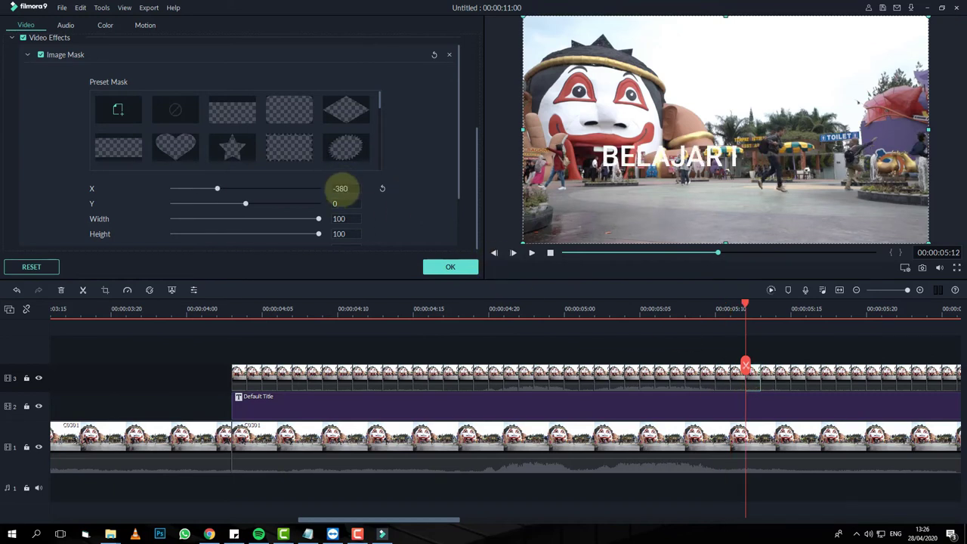
pyautogui.moveTo(484, 261); pyautogui.dragTo(488, 264)
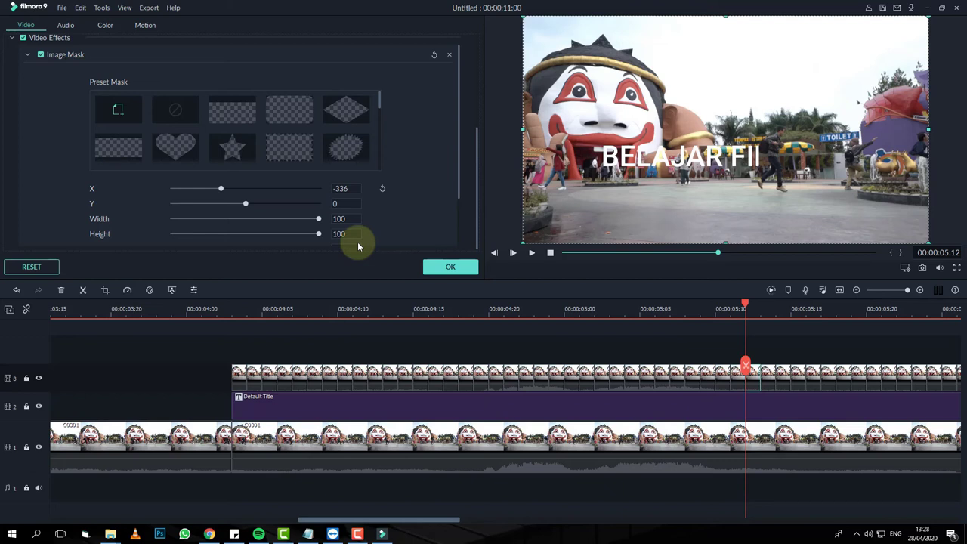
# - Set the image mask's X value on the 00:00:05:13 segment to -280, then refine it to -311
pyautogui.click(767, 373)
pyautogui.click(759, 314)
pyautogui.click(764, 375)
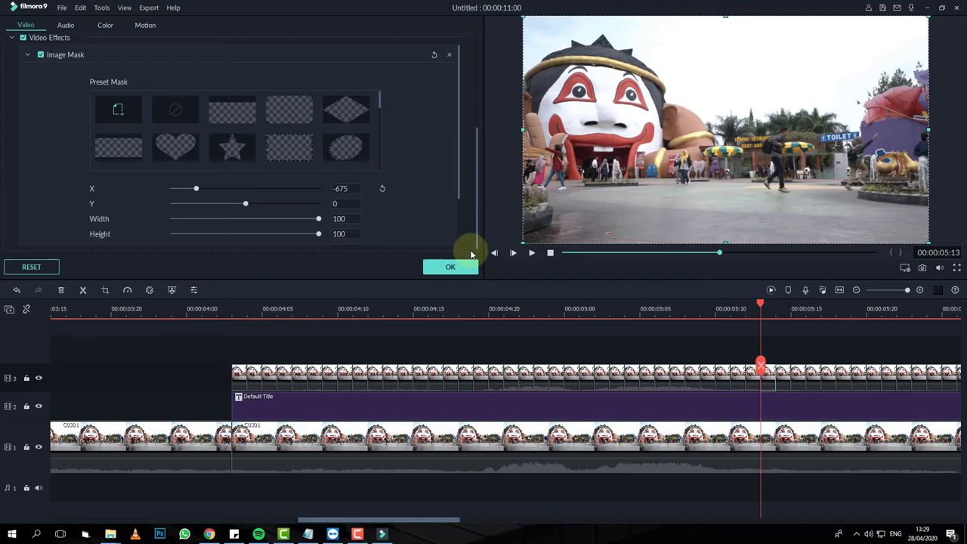
pyautogui.moveTo(333, 189); pyautogui.dragTo(425, 196)
pyautogui.write('-285')
pyautogui.press('Return')
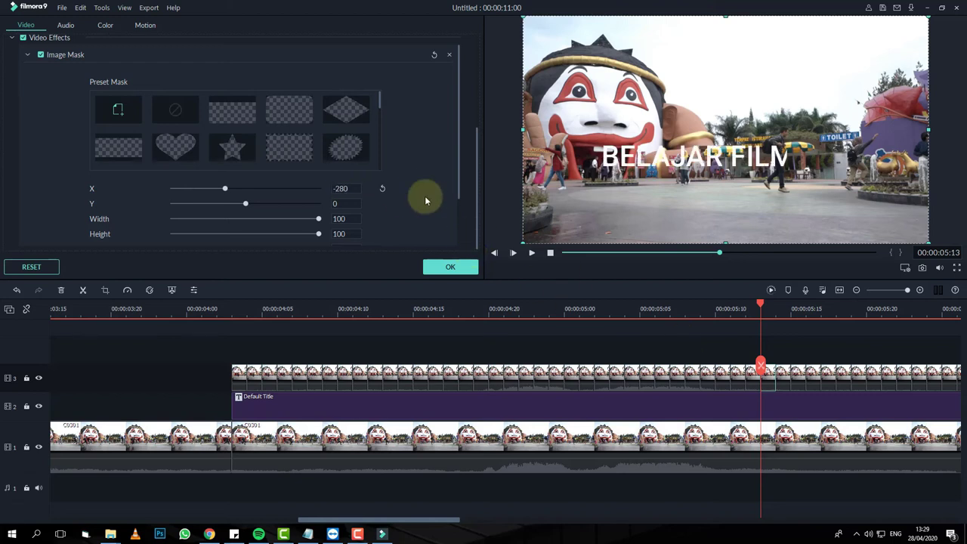
pyautogui.click(446, 266)
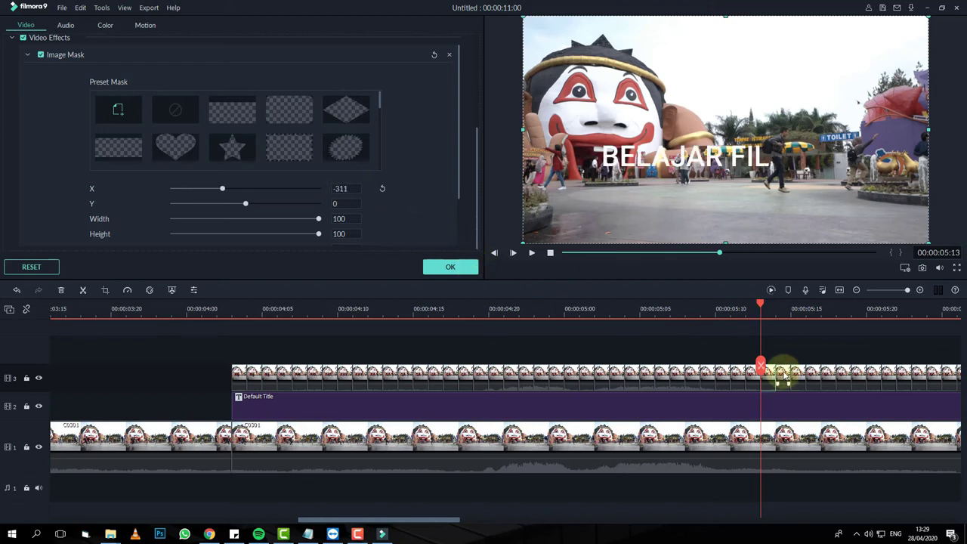
# - Set the image mask's X value to -309 on the segments at 00:00:05:14 and 00:00:05:15
pyautogui.click(775, 314)
pyautogui.doubleClick(352, 188)
pyautogui.write('-311')
pyautogui.press('Return')
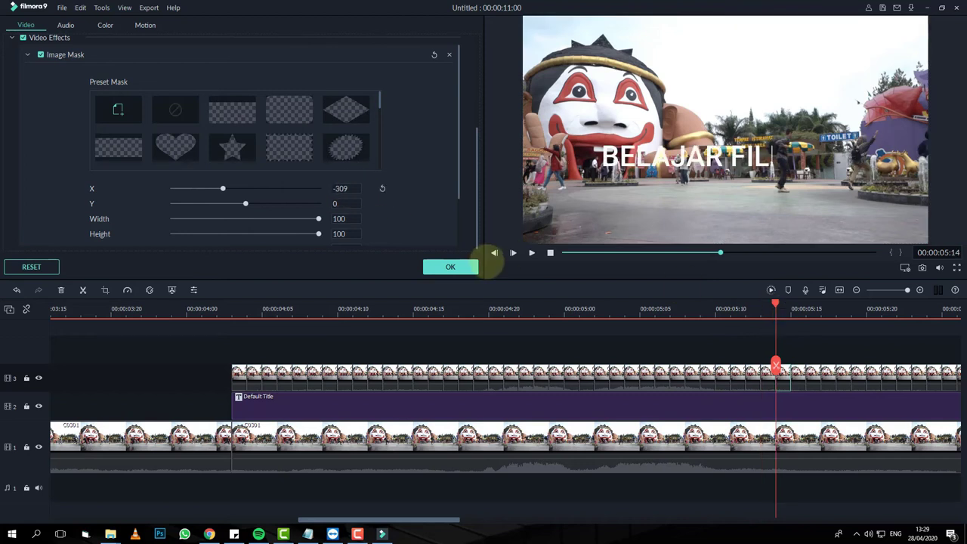
pyautogui.doubleClick(799, 372)
pyautogui.doubleClick(351, 189)
pyautogui.write('-309')
pyautogui.press('Return')
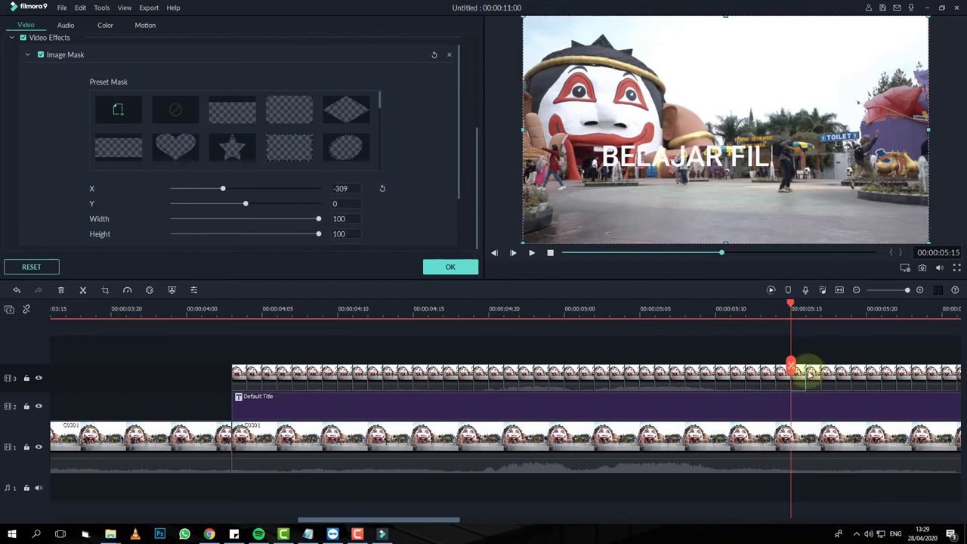
# - Set the image mask's X value to -307 on the 00:00:05:16 segment and -295 on the 00:00:05:17 segment
pyautogui.doubleClick(808, 372)
pyautogui.doubleClick(349, 190)
pyautogui.write('-307')
pyautogui.press('Return')
pyautogui.click(819, 371)
pyautogui.doubleClick(346, 189)
pyautogui.write('-307')
pyautogui.press('Return')
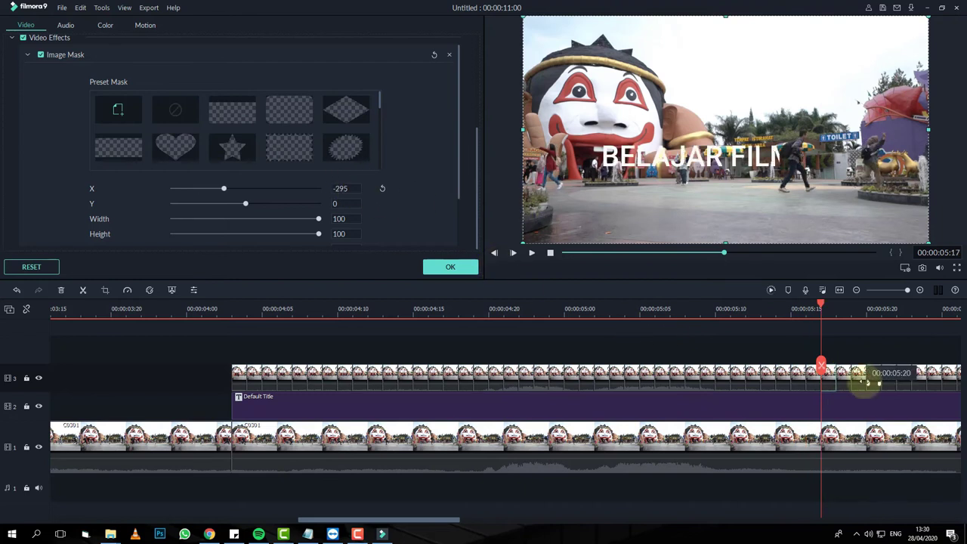
# - Set the image mask's X value to -286 on the 00:00:05:18 segment and -277 on the 00:00:05:19 segment
pyautogui.click(836, 371)
pyautogui.doubleClick(349, 189)
pyautogui.write('-286')
pyautogui.press('Return')
pyautogui.moveTo(439, 521); pyautogui.dragTo(503, 524)
pyautogui.click(495, 378)
pyautogui.write('-277')
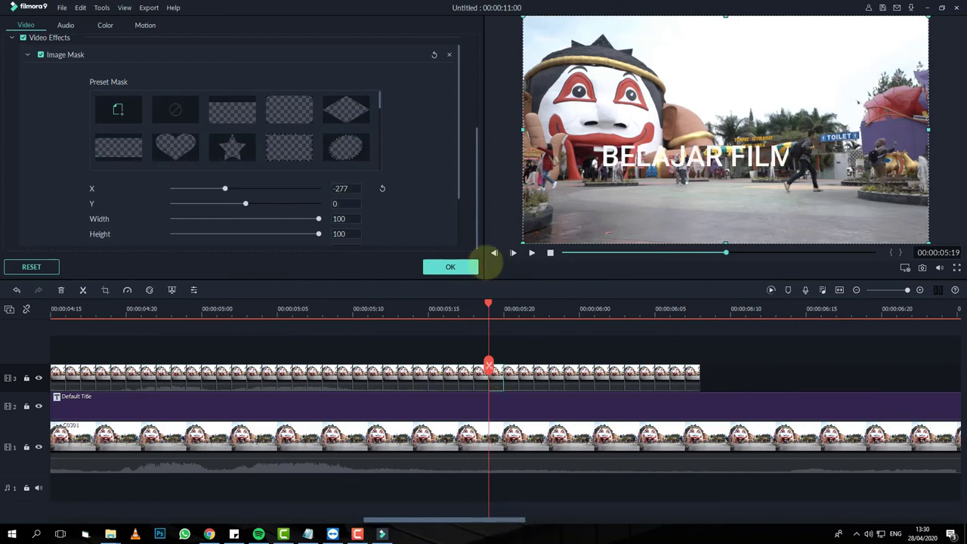
# - Set the image mask's X value to -258 on the 00:00:05:20 segment and -259 on the 00:00:05:21 segment
pyautogui.doubleClick(508, 371)
pyautogui.doubleClick(345, 190)
pyautogui.write('-295')
pyautogui.scroll(2, 346, 189)
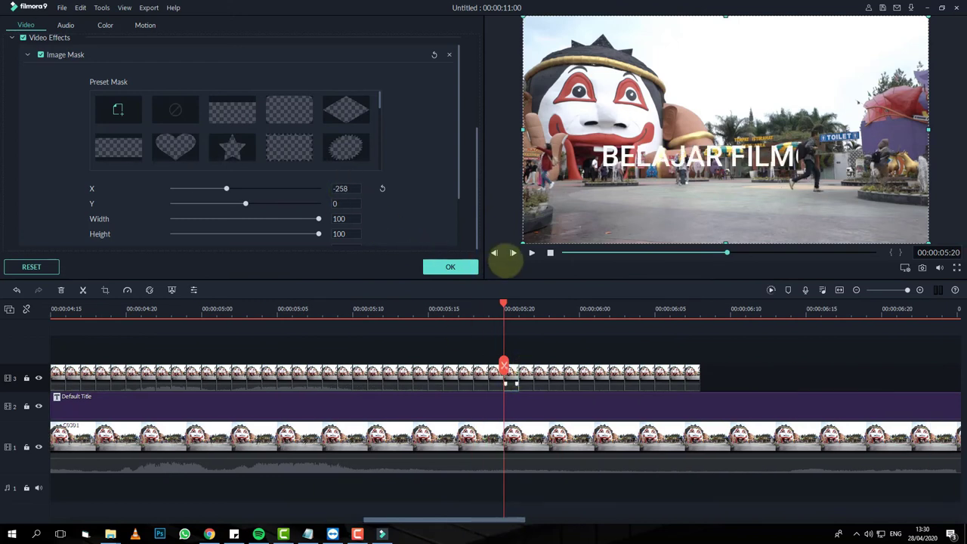
pyautogui.doubleClick(526, 369)
pyautogui.scroll(20, 352, 188)
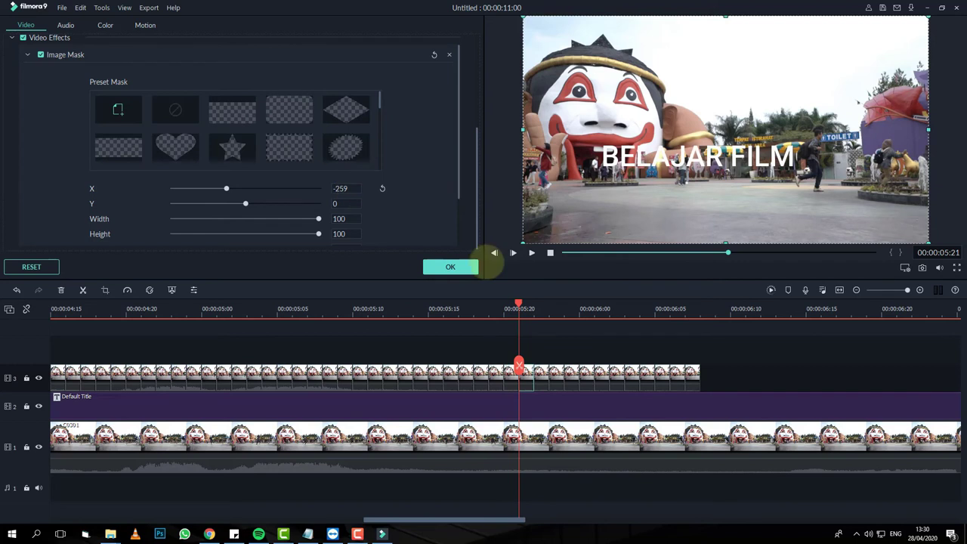
# - Set the image mask's X value to -245 on the 00:00:05:22 segment and -236 on the 00:00:05:23 segment
pyautogui.click(501, 329)
pyautogui.press('Right')
pyautogui.click(345, 188)
pyautogui.write('-249')
pyautogui.press('Return')
pyautogui.click(529, 328)
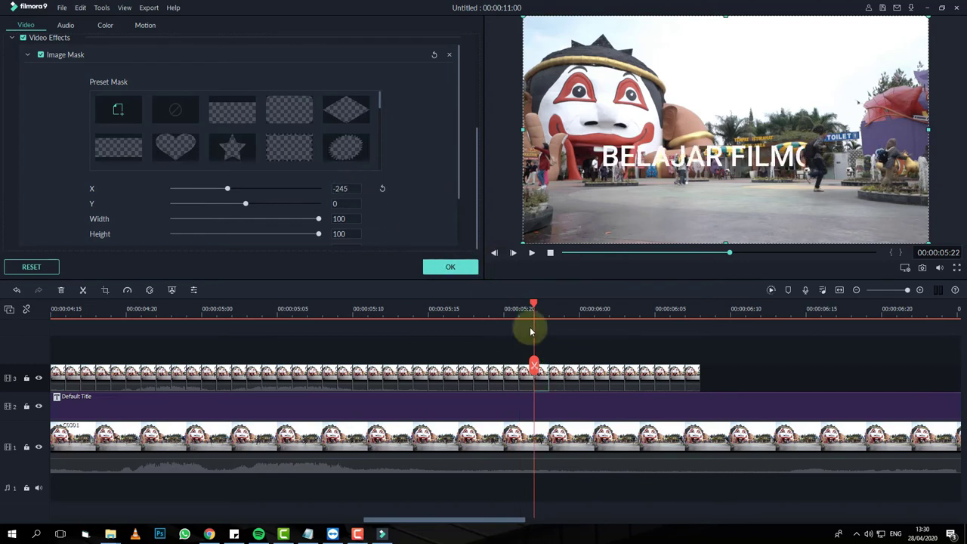
pyautogui.press('Right')
pyautogui.click(345, 188)
pyautogui.write('-234')
pyautogui.press('Return')
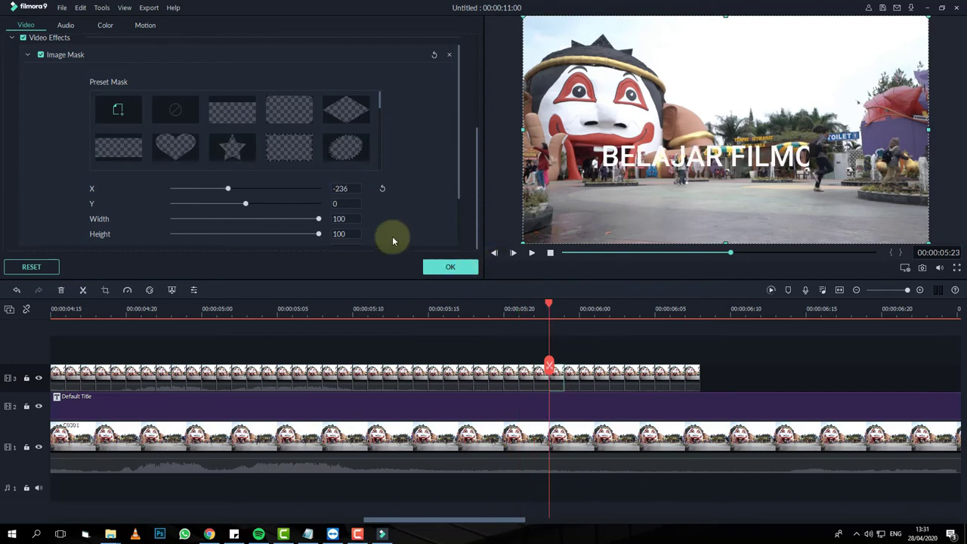
# - Set the image mask's X value to -236 on the 00:00:05:24 segment and -226 on the 00:00:06:00 segment
pyautogui.click(485, 322)
pyautogui.press('Right')
pyautogui.click(346, 188)
pyautogui.write('-236')
pyautogui.press('Return')
pyautogui.click(468, 257)
pyautogui.press('Right')
pyautogui.click(345, 189)
pyautogui.write('-226')
pyautogui.press('Return')
pyautogui.click(494, 261)
# - Set the image mask's X value to -219 on the 00:00:06:01 segment and -212 on the 00:00:06:02 segment
pyautogui.press('Right')
pyautogui.click(345, 188)
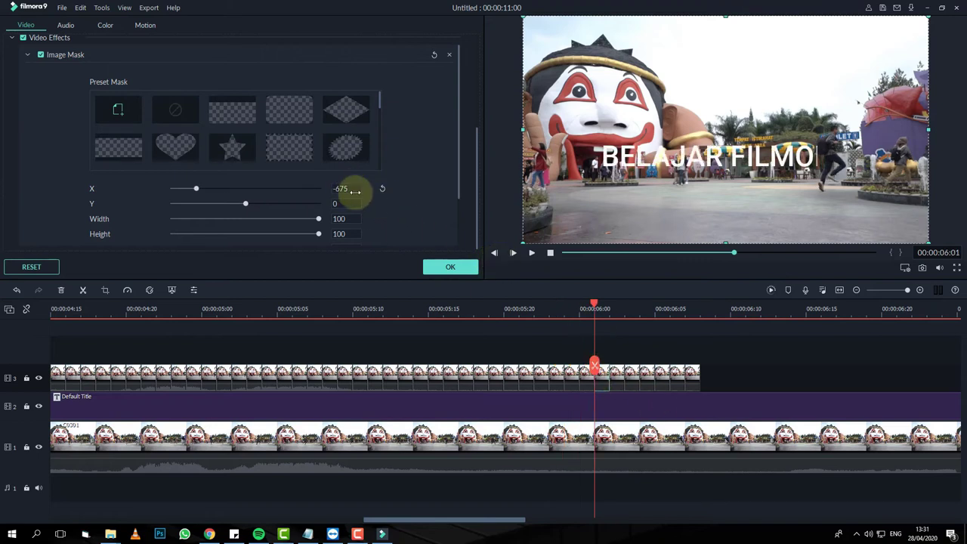
pyautogui.write('-219')
pyautogui.press('Return')
pyautogui.click(488, 261)
pyautogui.click(631, 378)
pyautogui.press('Right')
pyautogui.click(345, 188)
pyautogui.write('-212')
pyautogui.press('Return')
pyautogui.click(492, 259)
# - Set the image mask's X value to -215 on the 00:00:06:03 segment
pyautogui.press('Right')
pyautogui.click(345, 188)
pyautogui.write('-200')
pyautogui.press('Return')
pyautogui.click(492, 260)
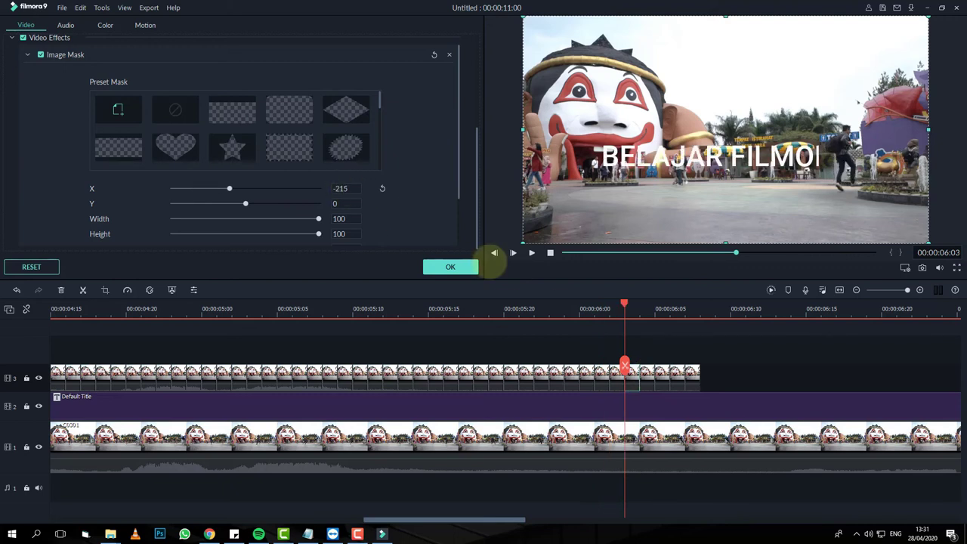
# - Set the image mask's X value to -180 on the 00:00:06:04 segment and -178 on the 00:00:06:05 segment
pyautogui.click(628, 367)
pyautogui.click(648, 371)
pyautogui.click(352, 189)
pyautogui.write('-199')
pyautogui.click(488, 263)
pyautogui.click(351, 189)
pyautogui.write('-180')
pyautogui.click(664, 371)
pyautogui.click(352, 189)
pyautogui.write('-190')
pyautogui.click(496, 263)
pyautogui.click(353, 192)
pyautogui.write('-179')
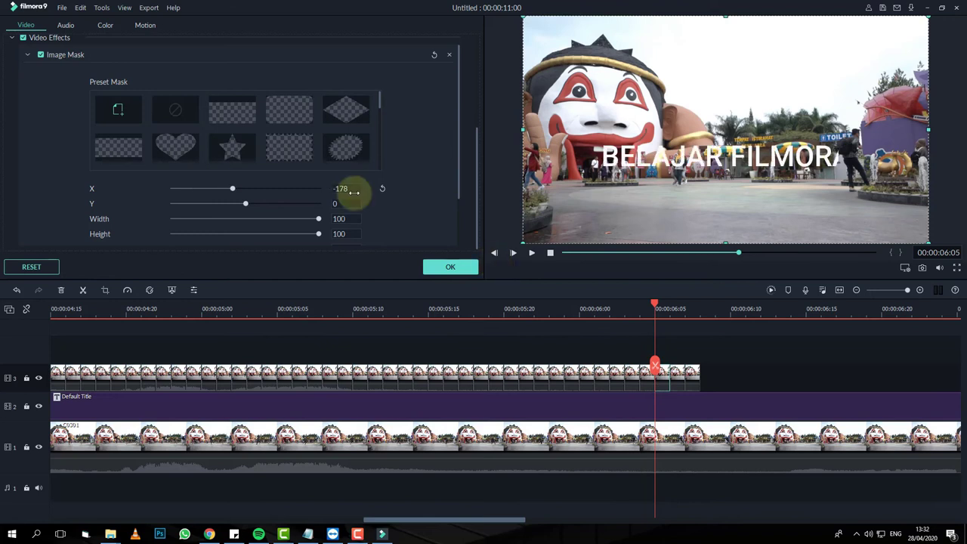
# - Set the image mask's X value to -175 on the 00:00:06:06 segment and -130 on the 00:00:06:07 segment
pyautogui.doubleClick(675, 376)
pyautogui.click(348, 189)
pyautogui.write('-178')
pyautogui.click(492, 259)
pyautogui.click(687, 369)
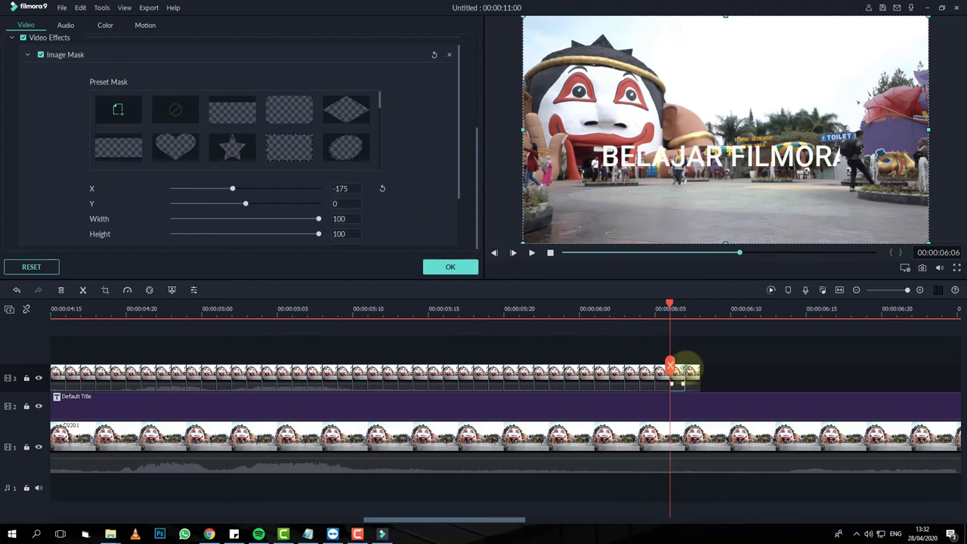
pyautogui.press('Right')
pyautogui.click(346, 188)
pyautogui.write('-130')
pyautogui.click(493, 261)
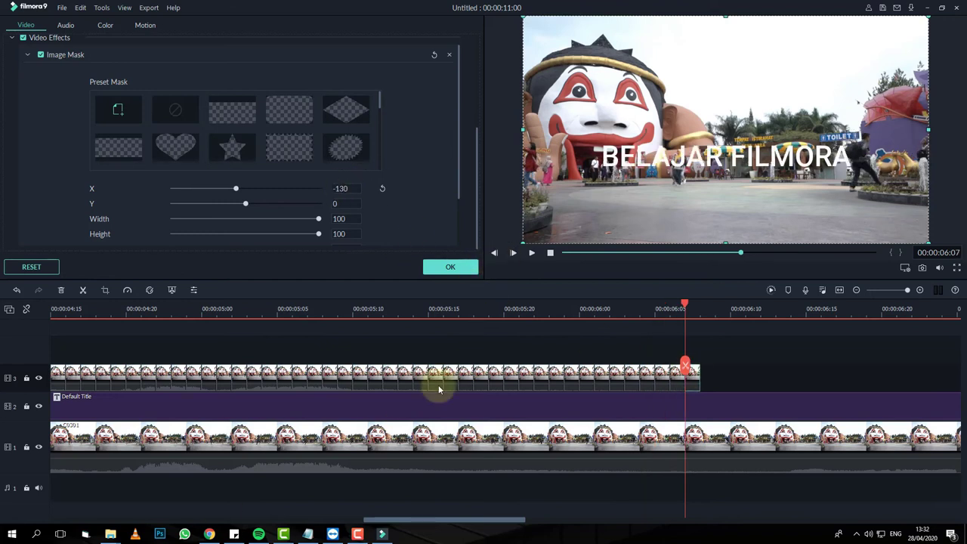
# - Place the playhead at 00:00:03:22, just before the title, and close the image mask settings
pyautogui.click(840, 290)
pyautogui.click(768, 358)
pyautogui.click(363, 305)
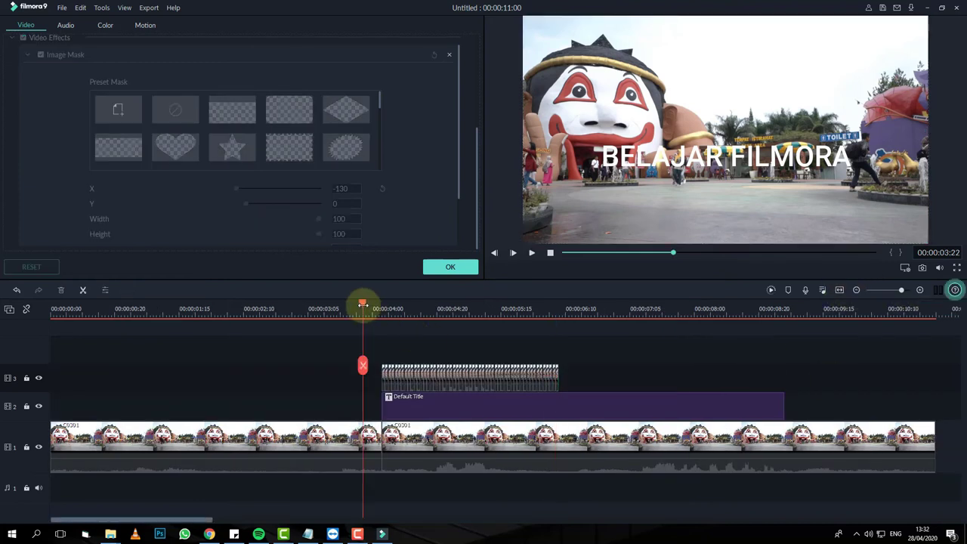
pyautogui.click(450, 267)
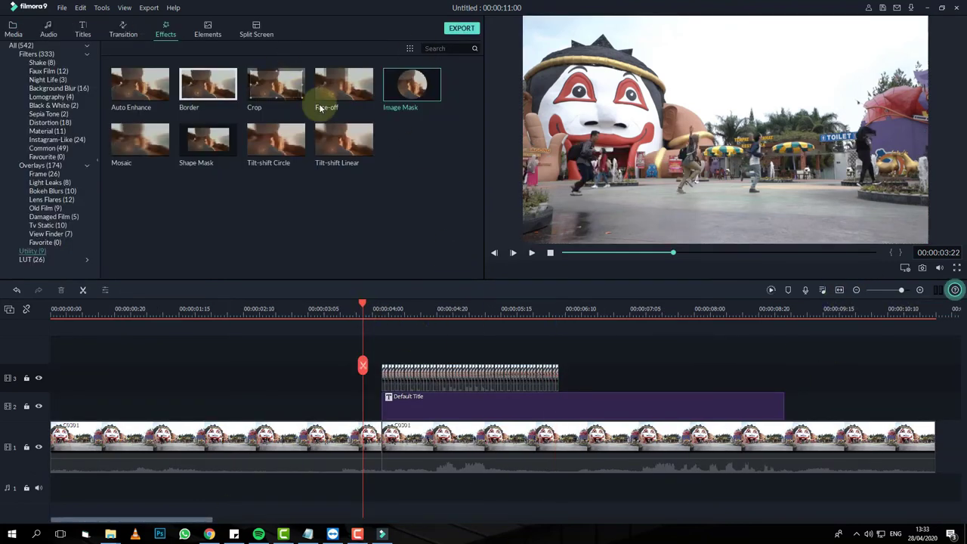
# - Search all effects for 21, then add Cinema 21:9 on track 4 and stretch it over the full length of the video
pyautogui.click(437, 65)
pyautogui.write('21')
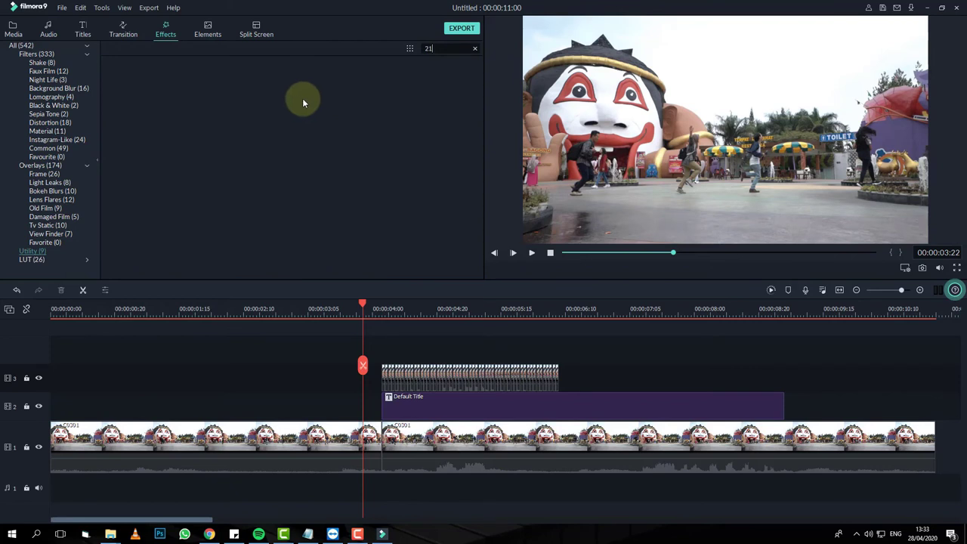
pyautogui.click(21, 46)
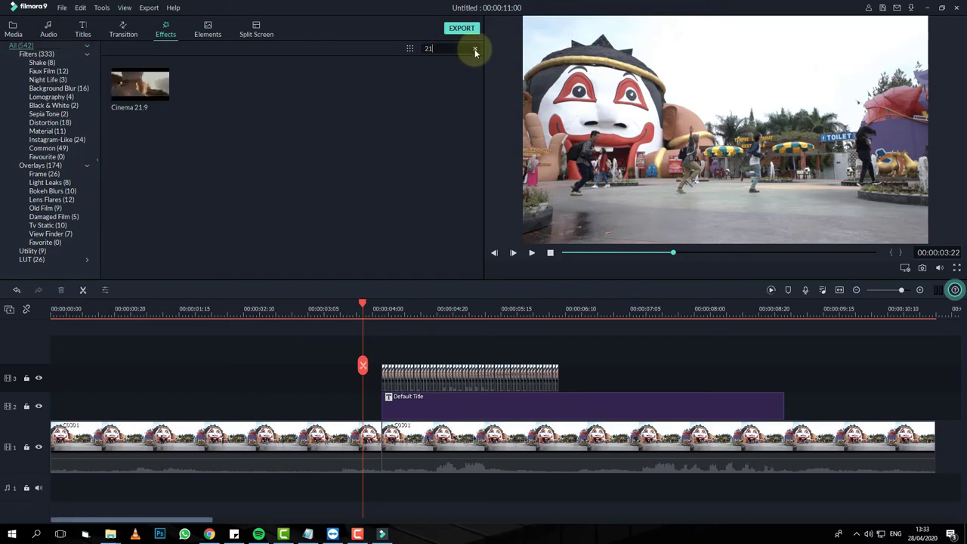
pyautogui.moveTo(176, 293); pyautogui.dragTo(39, 350)
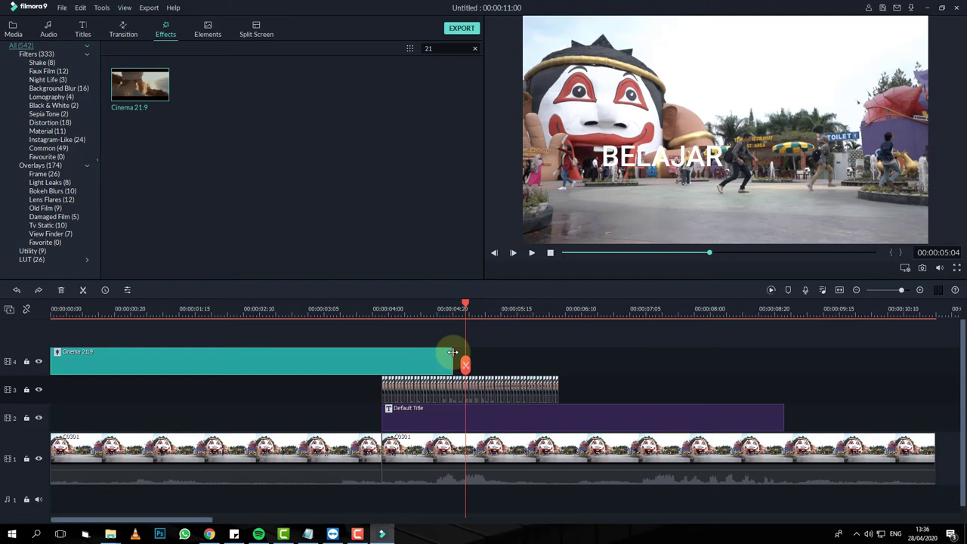
pyautogui.moveTo(454, 353); pyautogui.dragTo(935, 365)
# - Render the timeline preview and play the sequence from 00:00:00:09 until past the title reveal
pyautogui.click(367, 309)
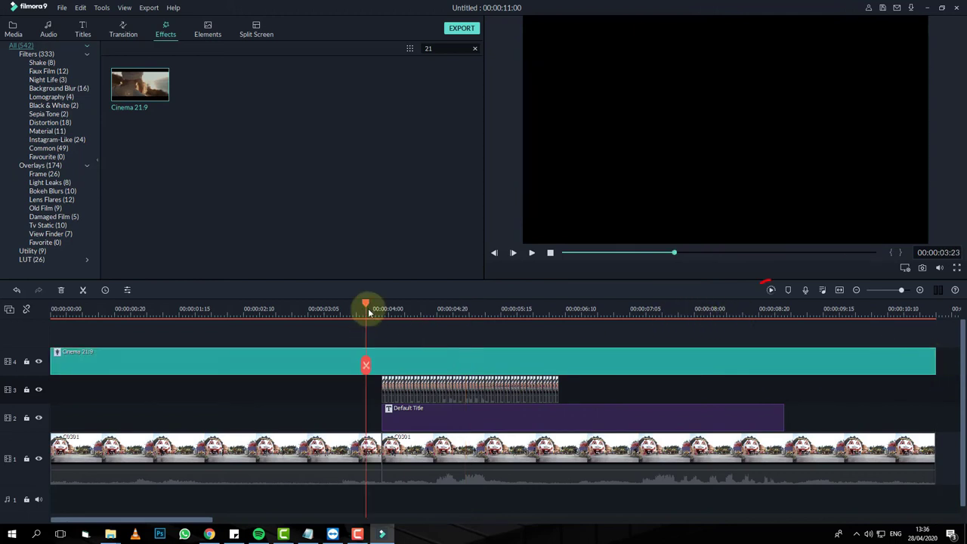
pyautogui.click(772, 290)
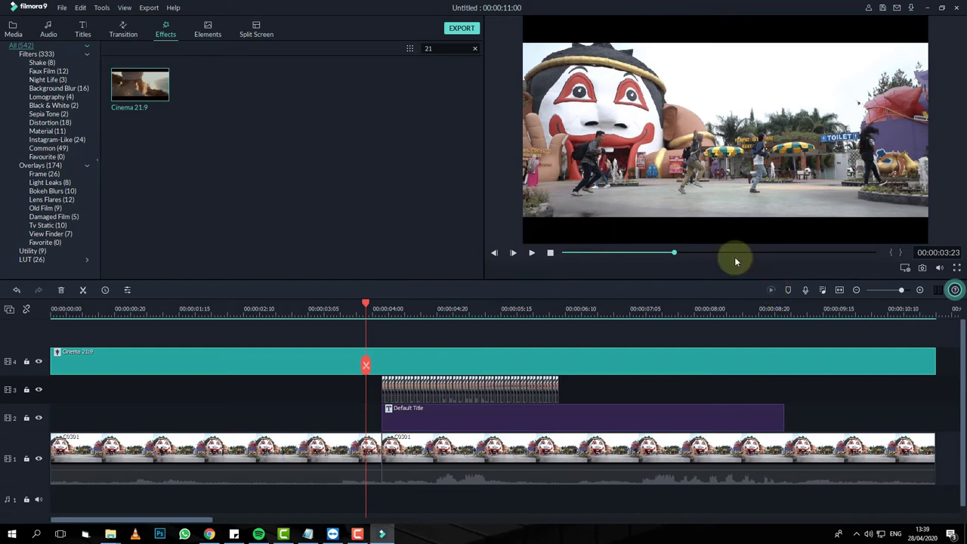
pyautogui.click(79, 308)
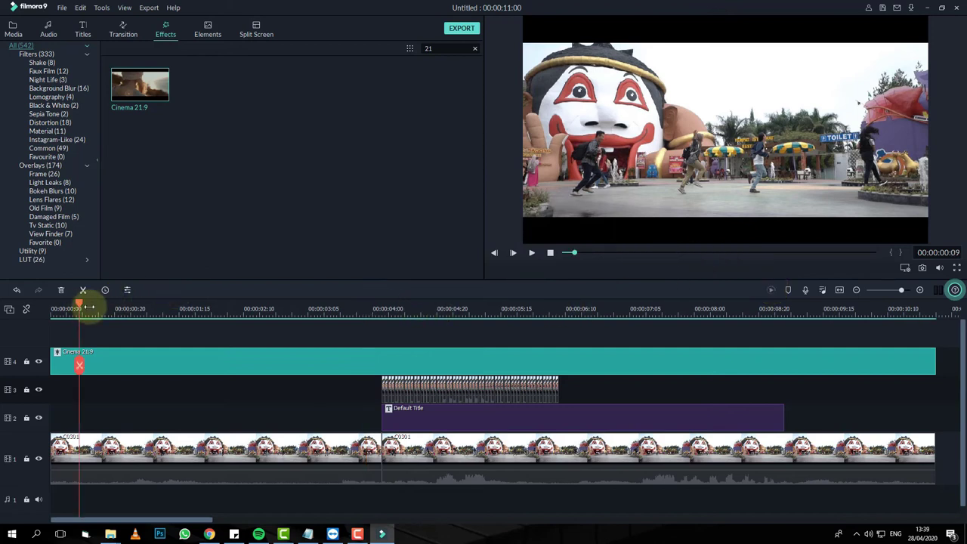
pyautogui.press('space')
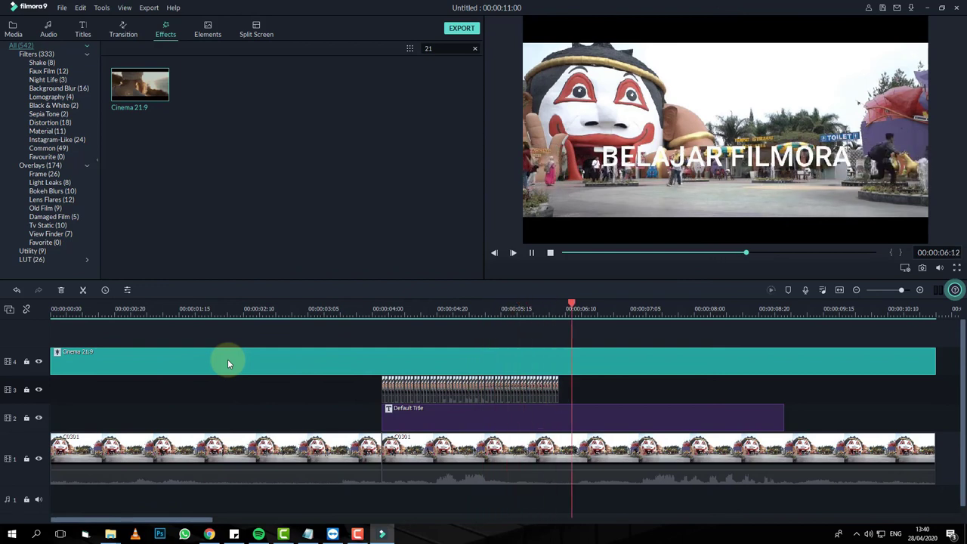
pyautogui.press('space')
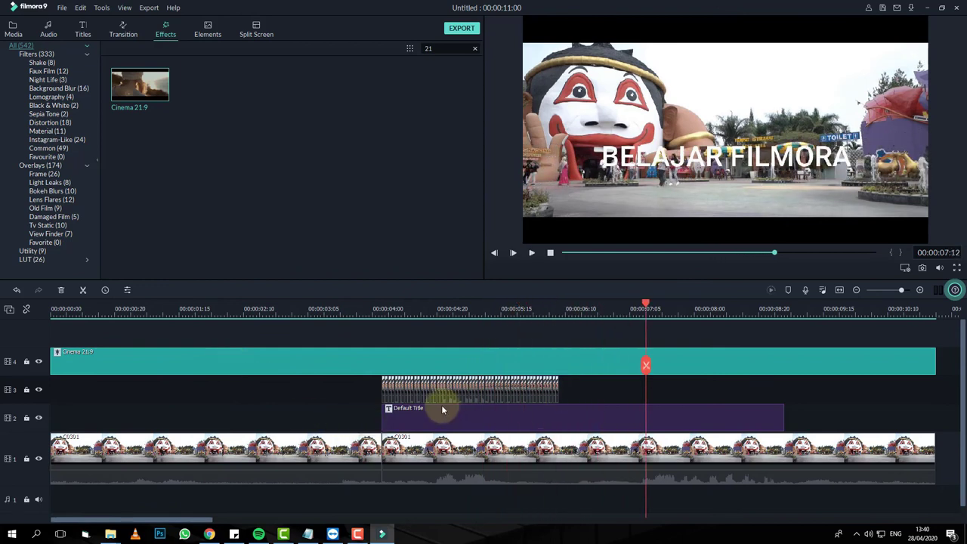
# - Enable Text Shadow for the BELAJAR FILMORA title in the advanced text editor and apply it
pyautogui.click(471, 424)
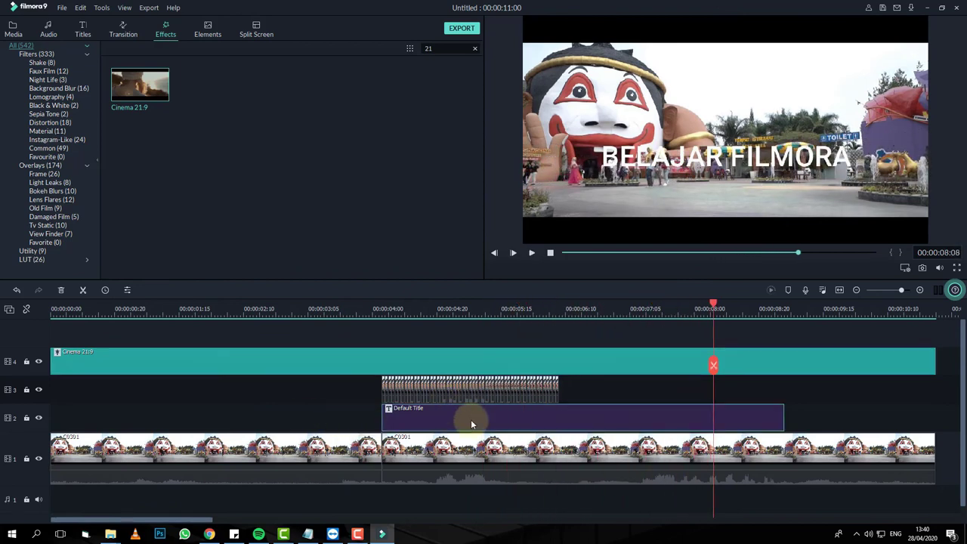
pyautogui.doubleClick(471, 423)
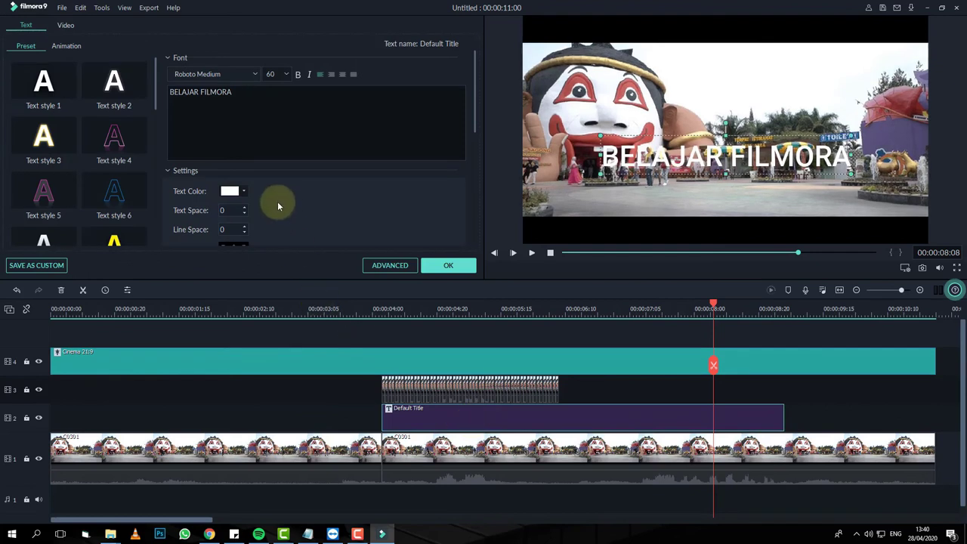
pyautogui.click(364, 251)
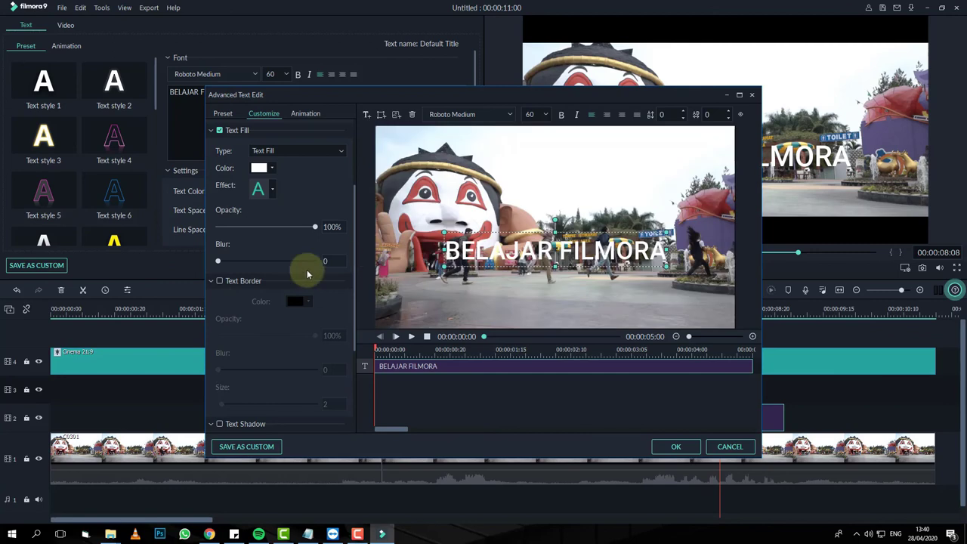
pyautogui.click(213, 282)
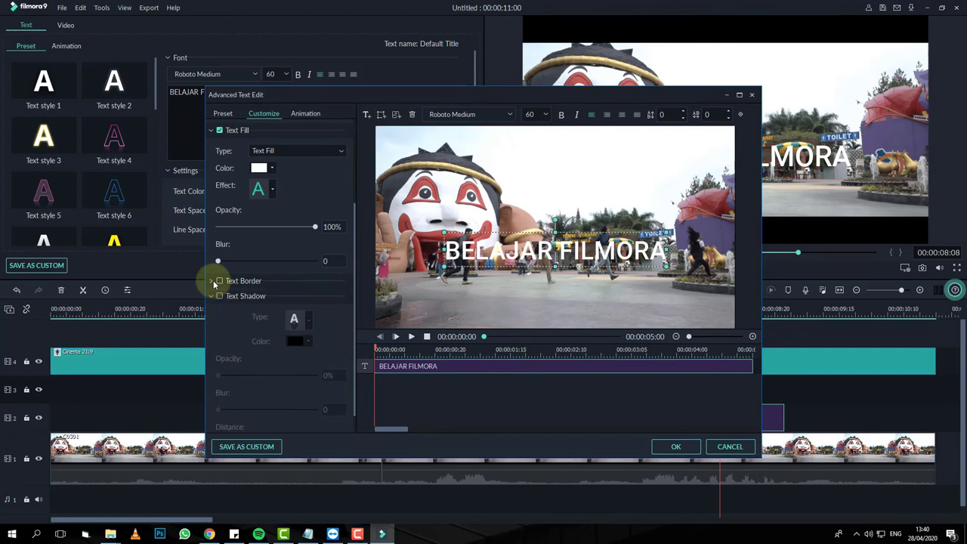
pyautogui.click(220, 296)
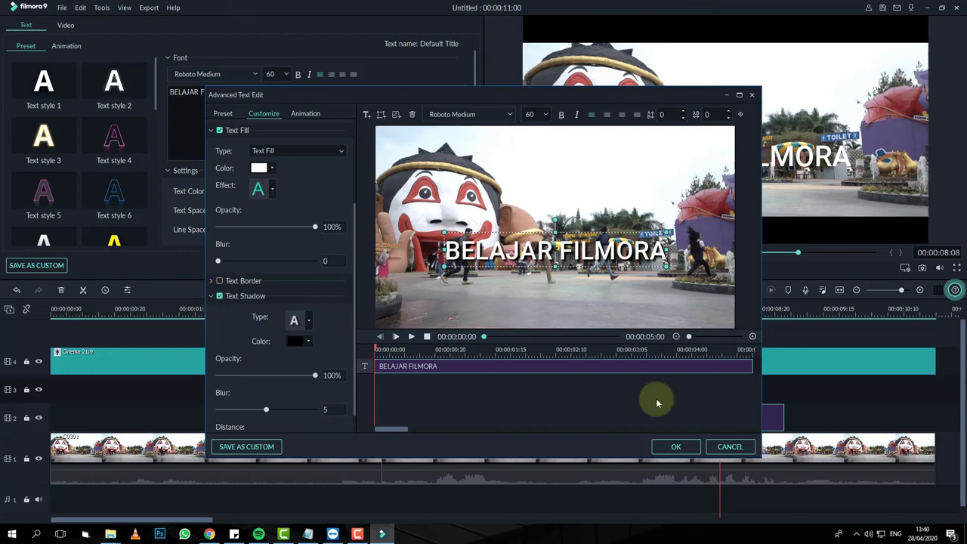
pyautogui.click(676, 447)
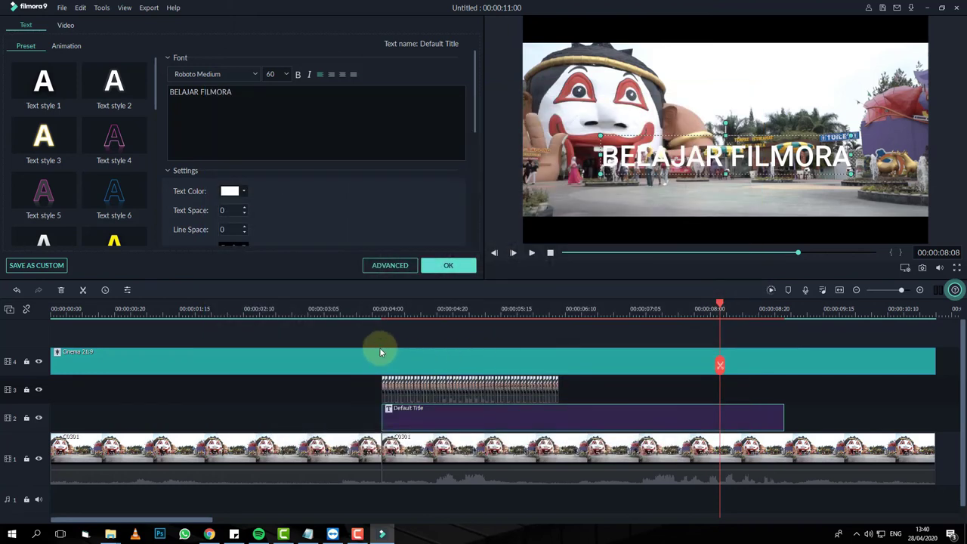
# - Play the sequence from 00:00:03:22 to check the title with its shadow
pyautogui.click(364, 310)
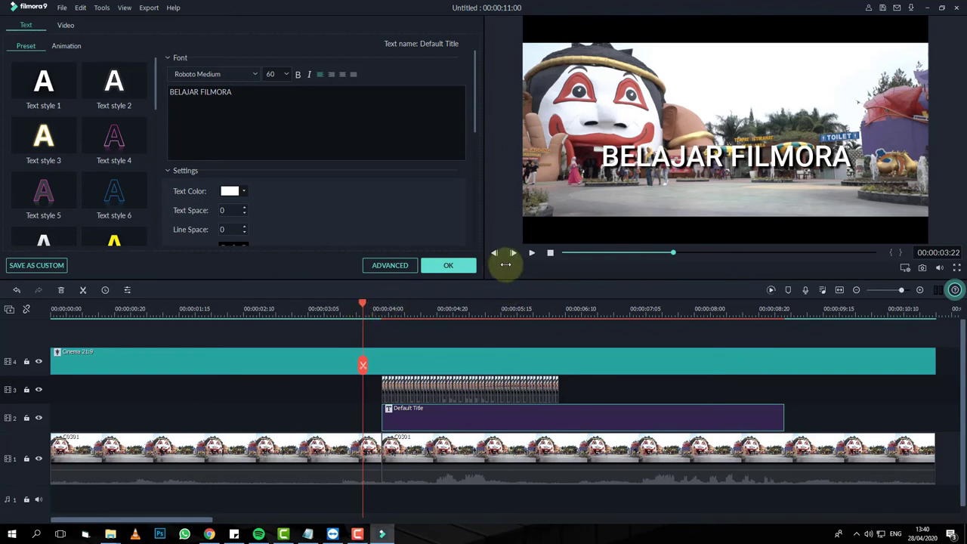
pyautogui.click(533, 252)
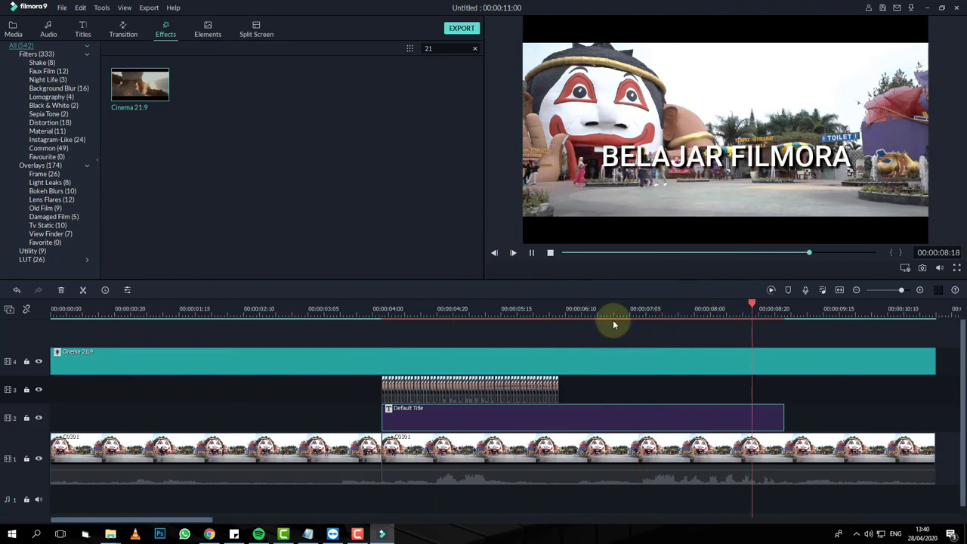
pyautogui.press('space')
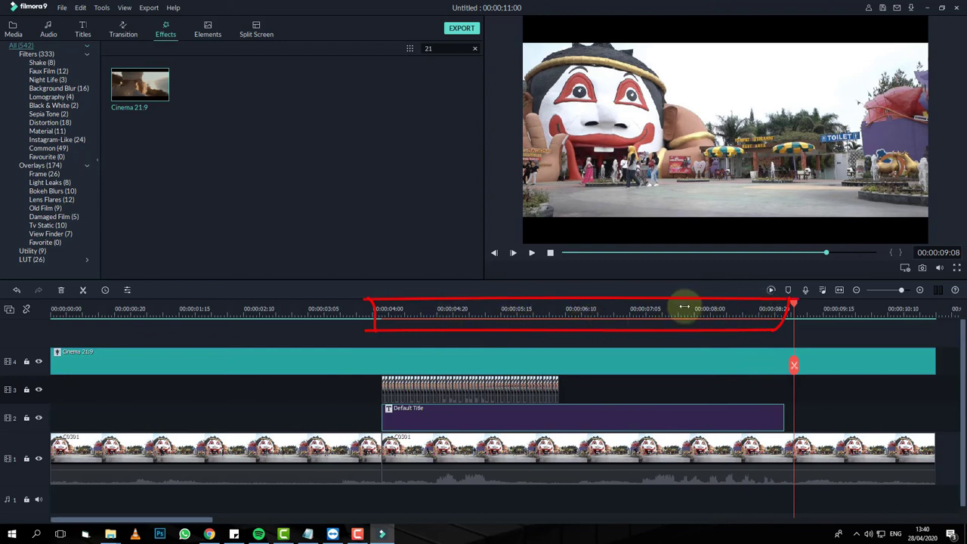
# - Render the changed title section and play it again from just before the title starts
pyautogui.click(771, 291)
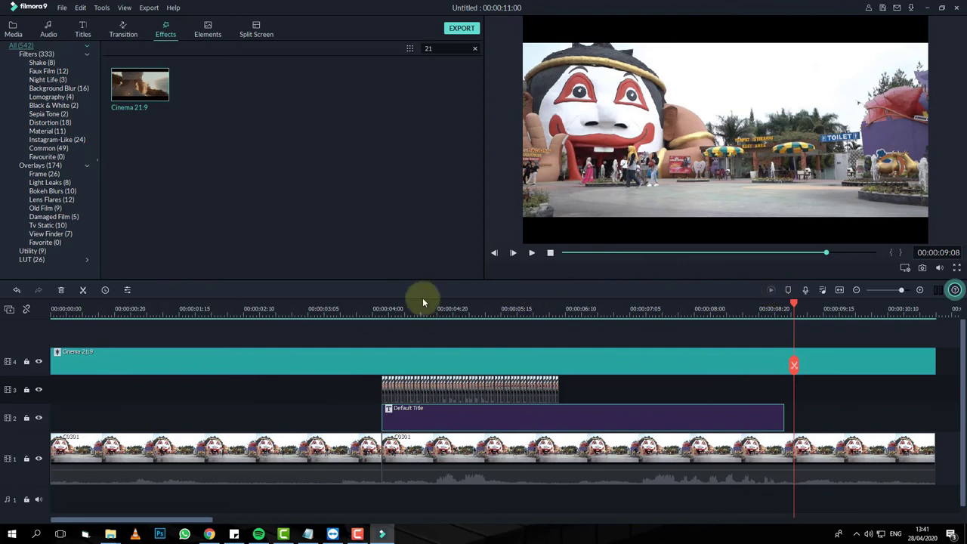
pyautogui.click(360, 312)
pyautogui.press('space')
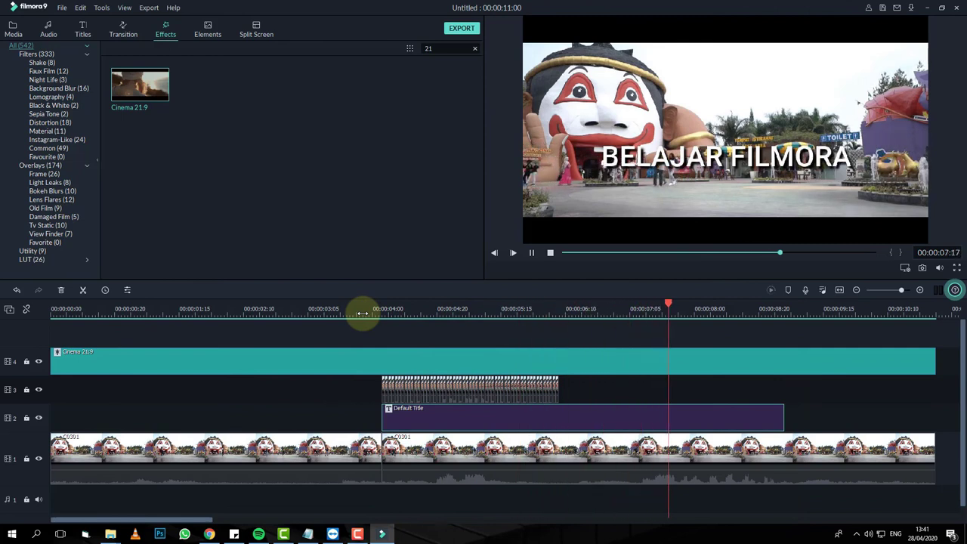
pyautogui.press('space')
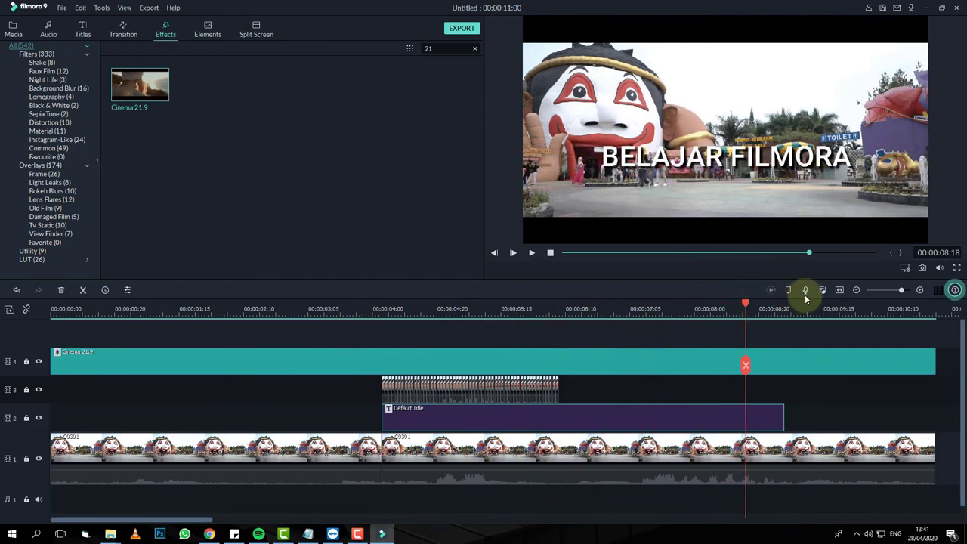
# - Add Dissolve transitions at both ends of the title and at the start and end of the C0301 video on track 1
pyautogui.click(123, 30)
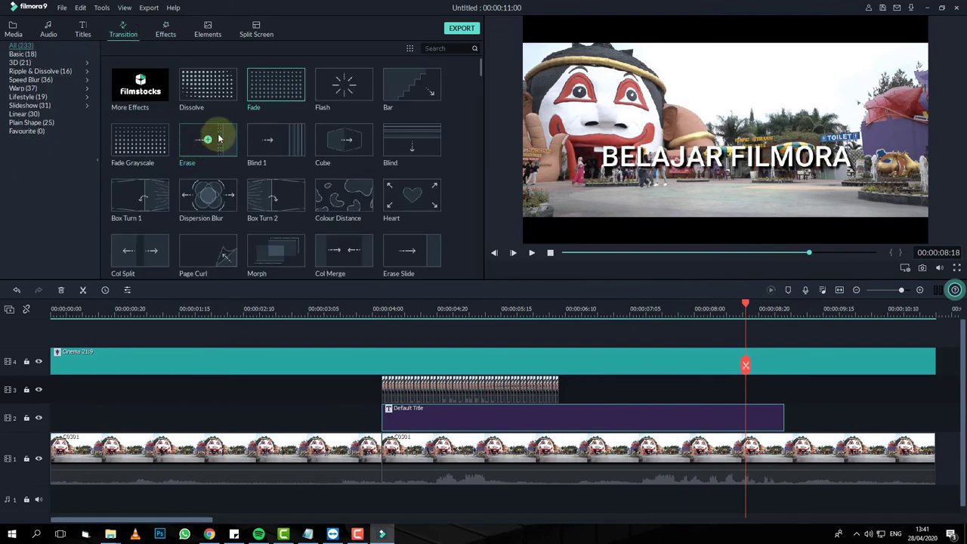
pyautogui.click(208, 84)
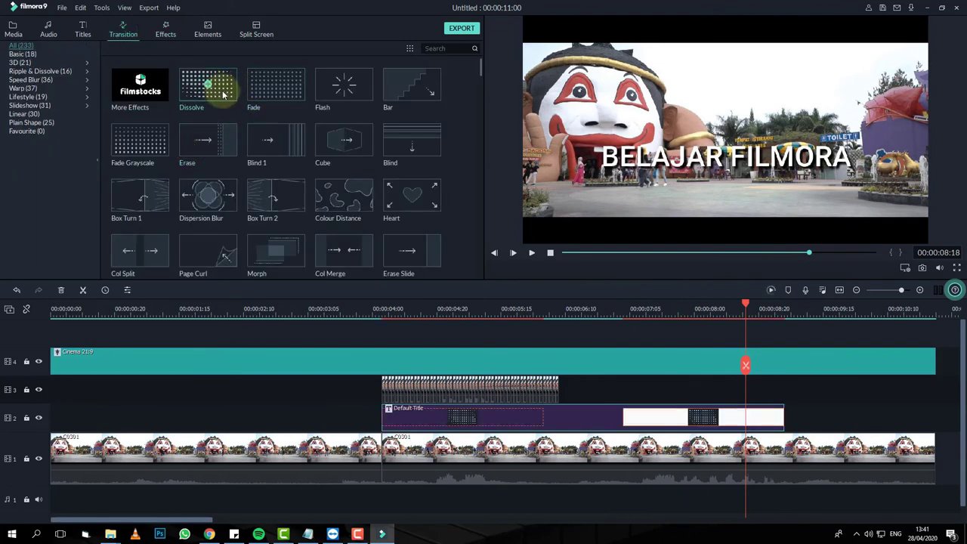
pyautogui.moveTo(224, 93); pyautogui.dragTo(68, 447)
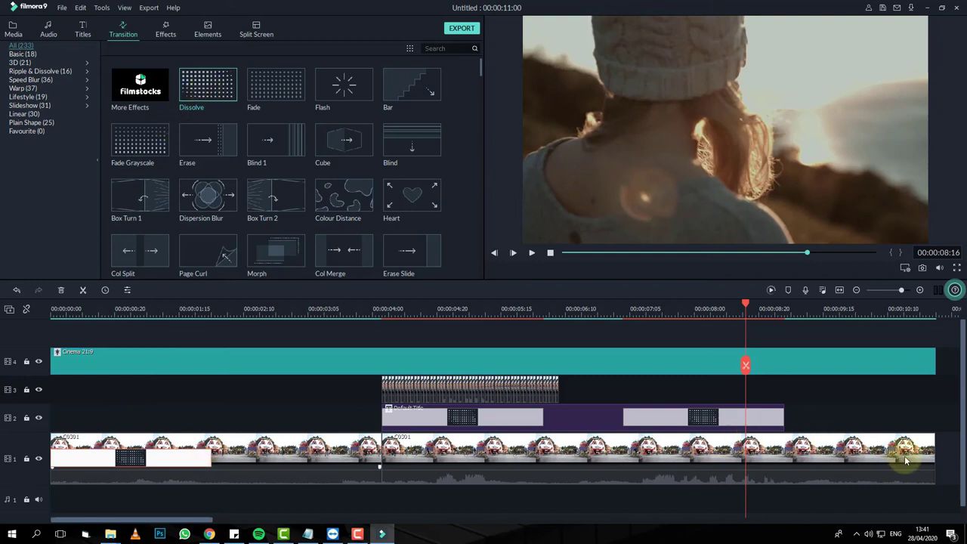
pyautogui.moveTo(906, 461); pyautogui.dragTo(904, 459)
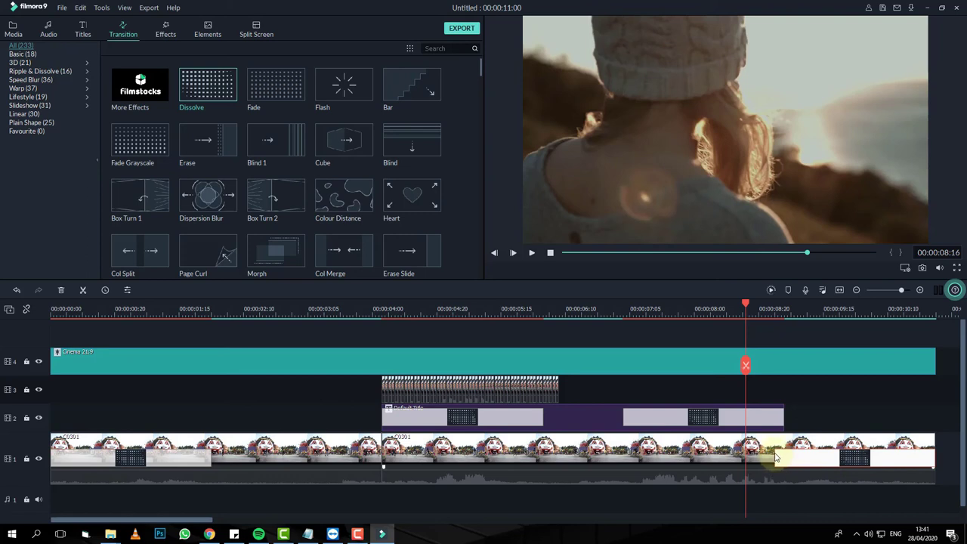
# - Shorten the Dissolve at the end of the C0301 video to about 12 frames and the one at its start to about 20 frames
pyautogui.click(779, 458)
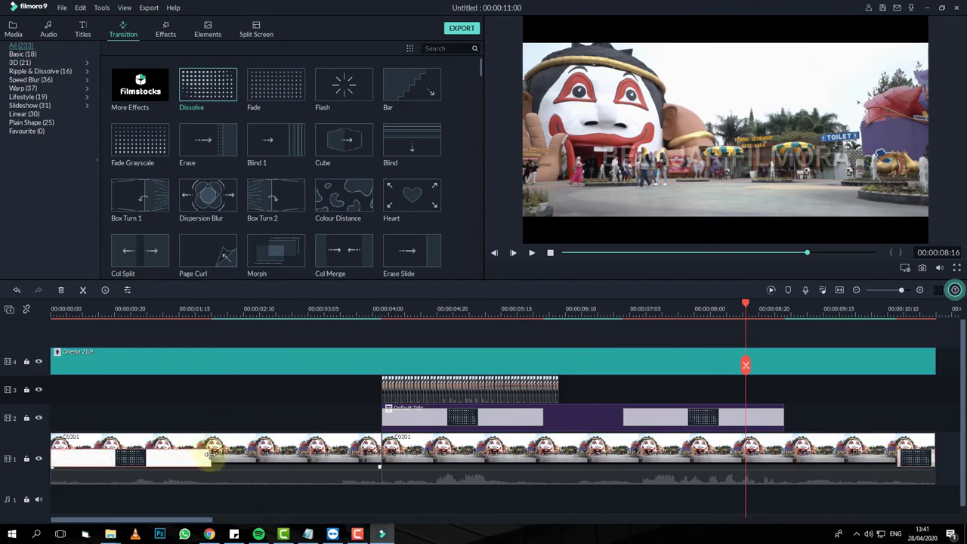
pyautogui.click(211, 453)
pyautogui.moveTo(113, 457); pyautogui.dragTo(114, 458)
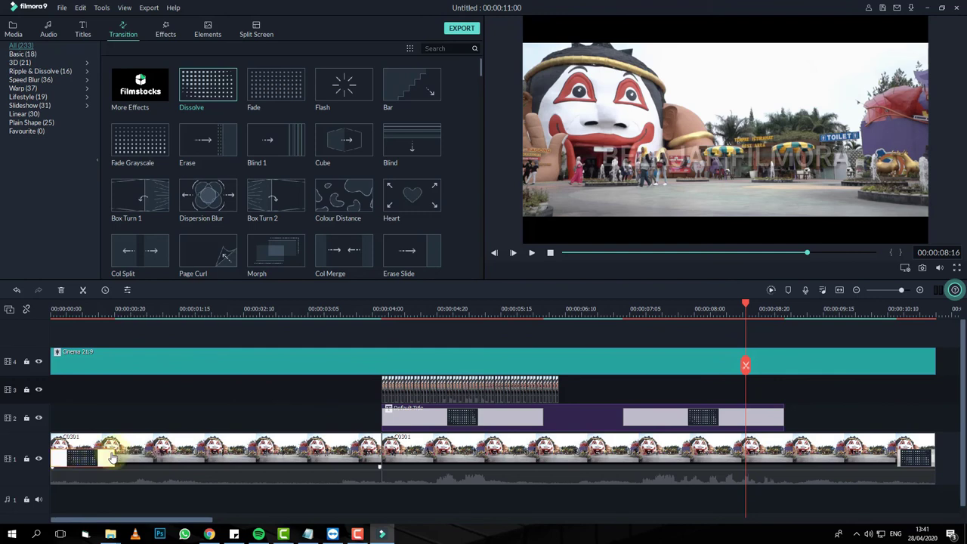
# - Preview the Young & Bright track "Feet on Wood" and place it on audio track 1 from the start of the timeline
pyautogui.click(12, 31)
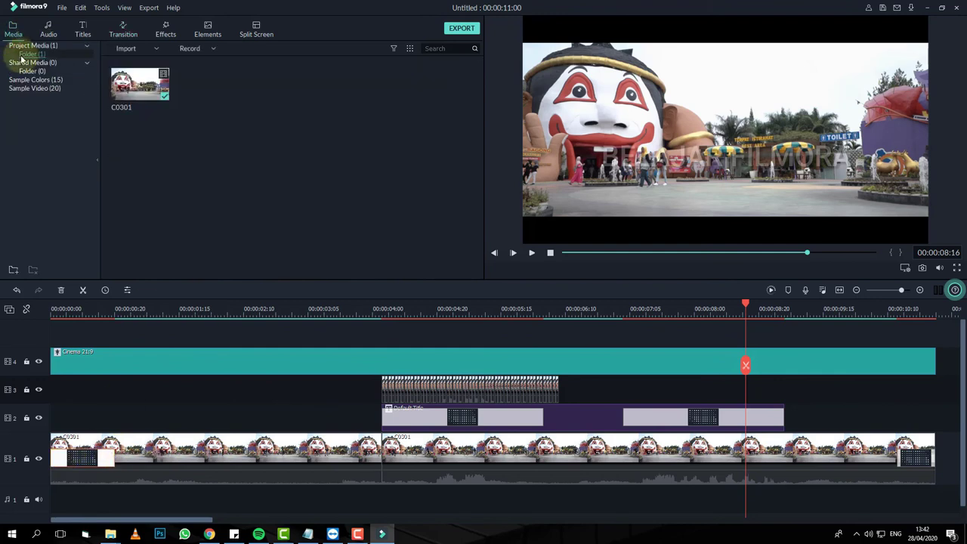
pyautogui.click(47, 29)
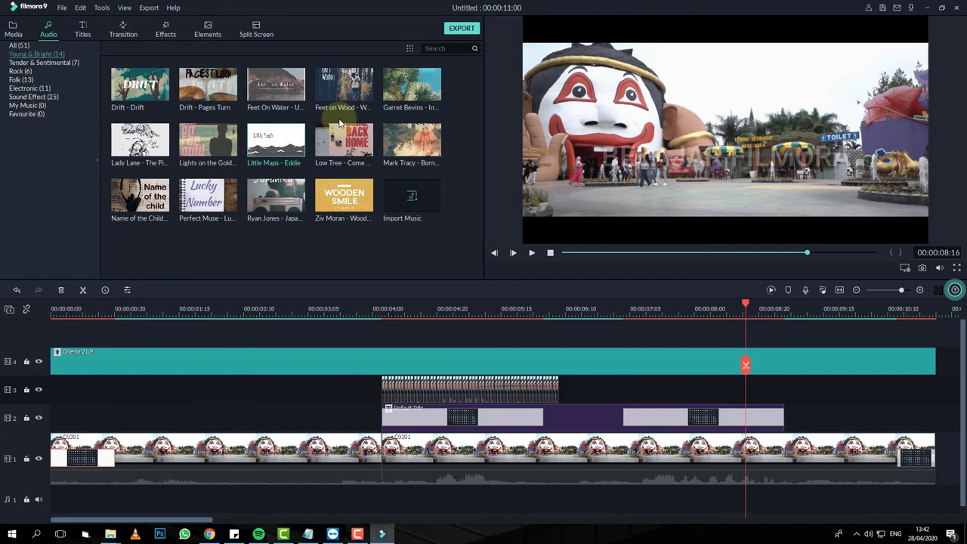
pyautogui.moveTo(291, 156)
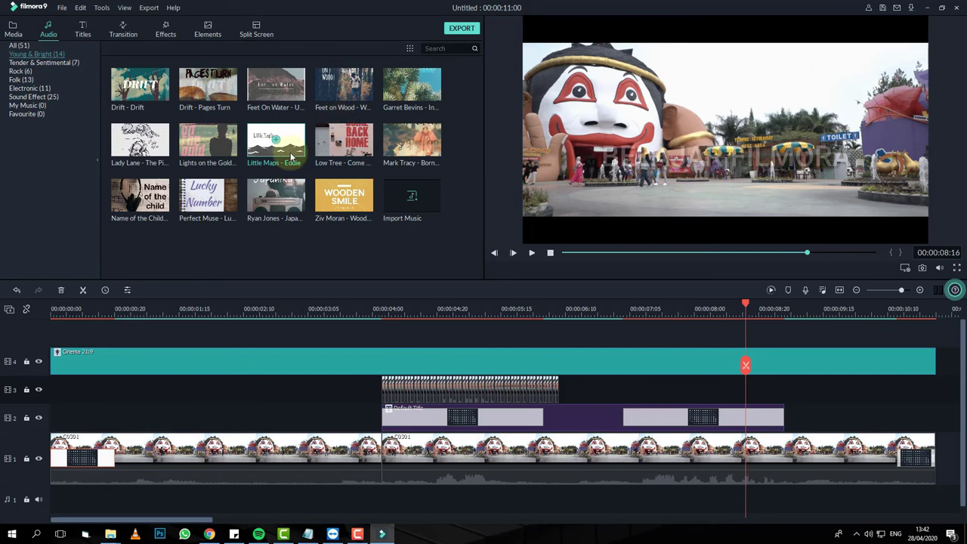
pyautogui.click(352, 92)
pyautogui.click(511, 252)
pyautogui.click(620, 254)
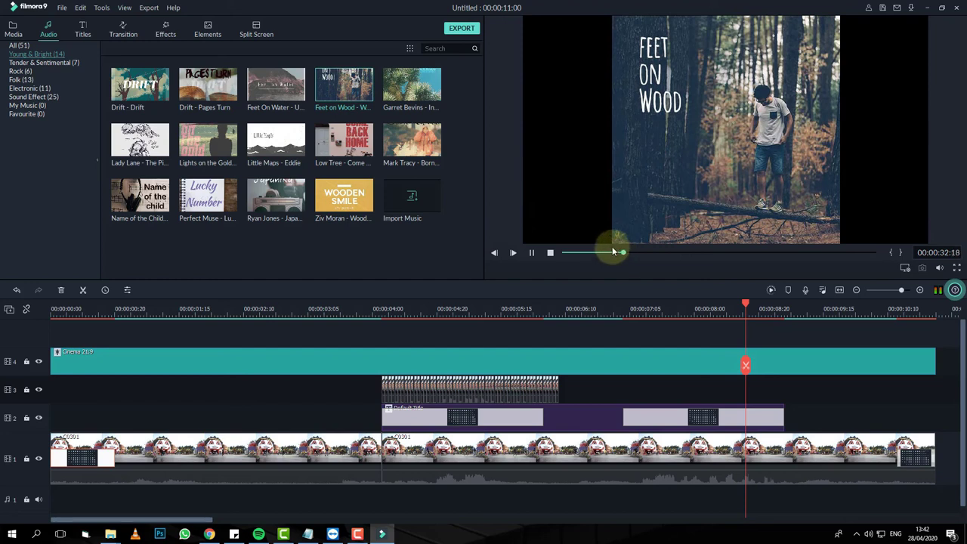
pyautogui.click(531, 253)
pyautogui.moveTo(203, 460); pyautogui.dragTo(115, 520)
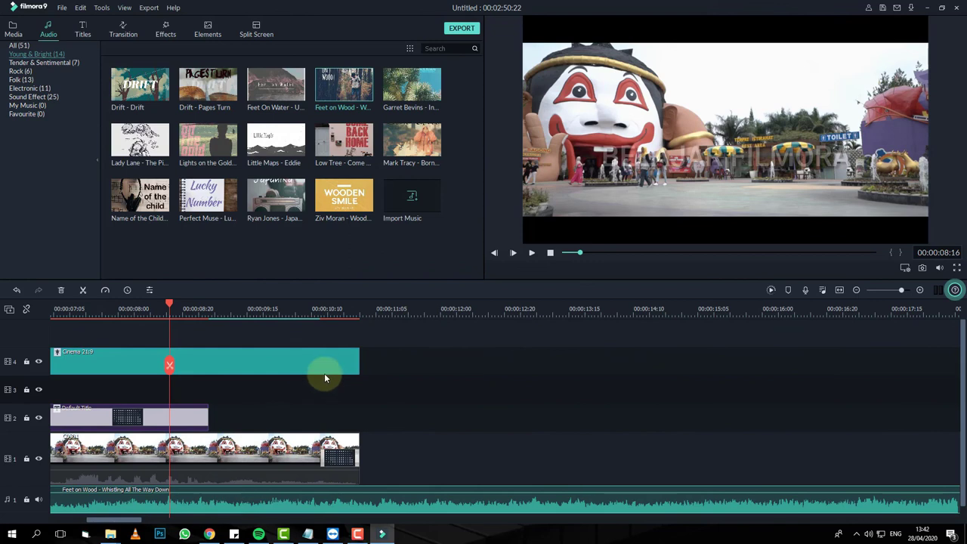
# - Split the music at 00:00:11:00, where the C0301 video ends, and delete the remaining part
pyautogui.click(362, 309)
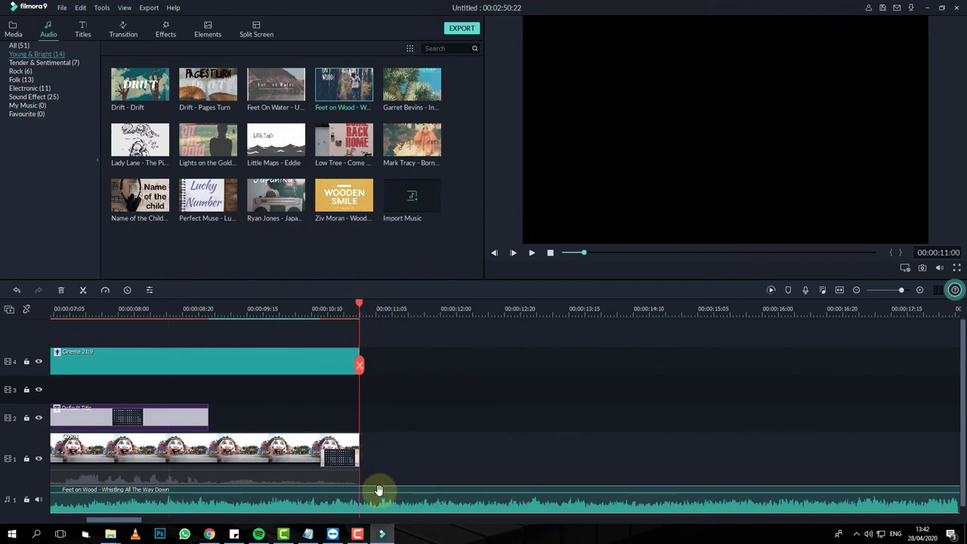
pyautogui.hotkey('ctrl', 'b')
pyautogui.press('Delete')
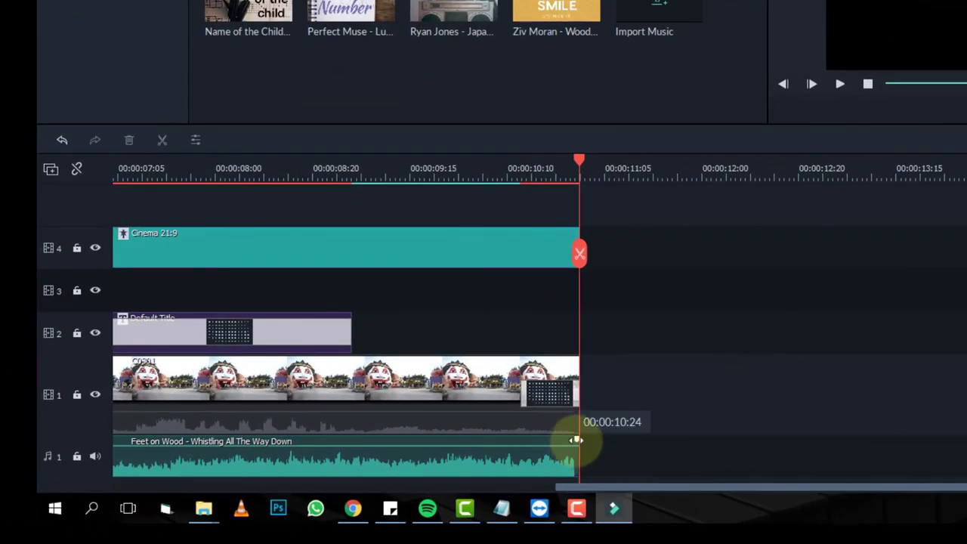
# - Add a short fade-out at the end and a short fade-in at the start of the music clip
pyautogui.moveTo(577, 440); pyautogui.dragTo(106, 460)
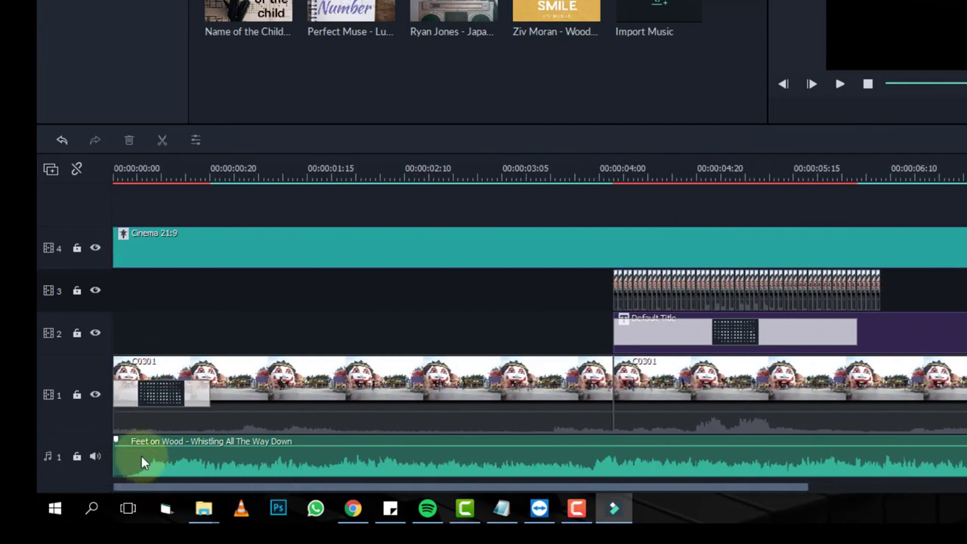
pyautogui.click(131, 451)
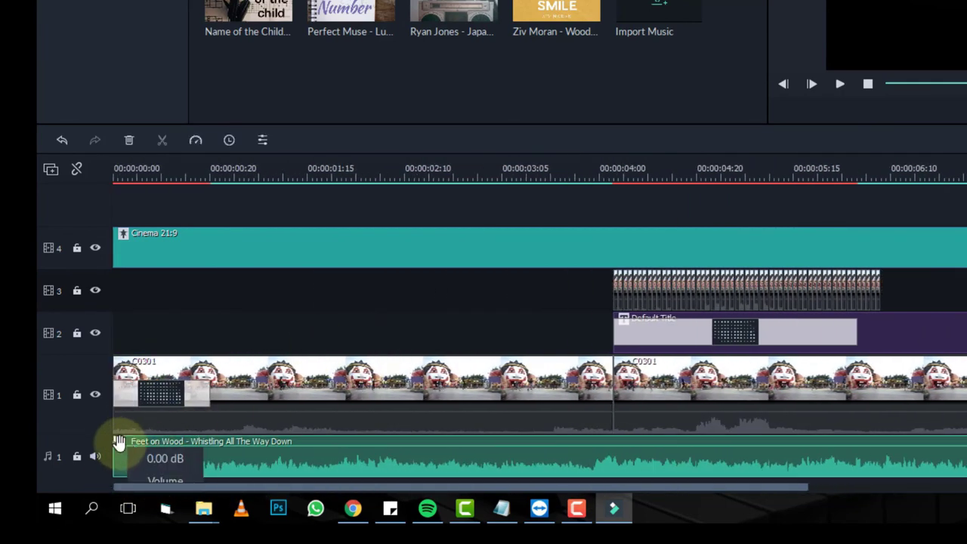
pyautogui.moveTo(119, 443); pyautogui.dragTo(172, 445)
pyautogui.hotkey('ctrl', 'z')
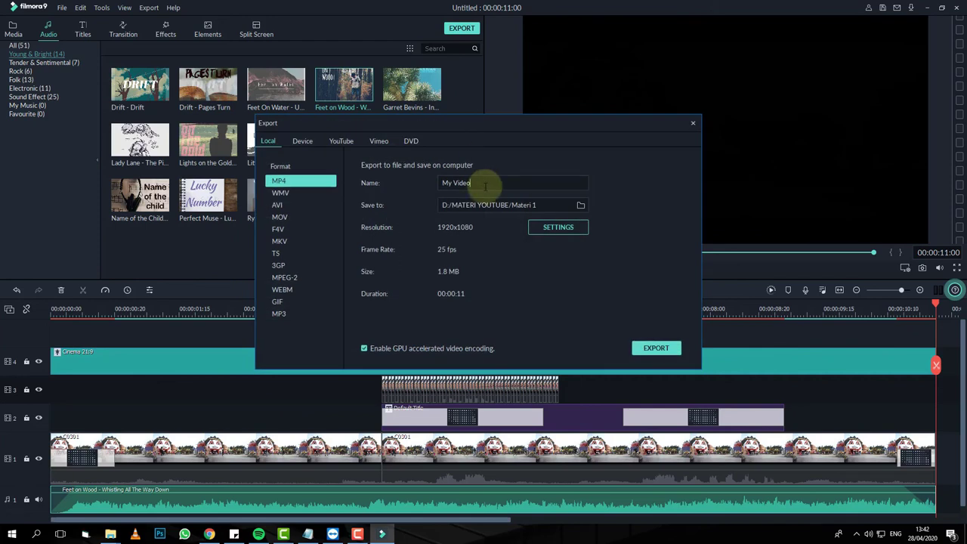
# - Export the project as an MP4 named teks_filmora with Good quality, H.264, 1920x1080, 25 fps and 2000 kbps
pyautogui.write('teks_filmora')
pyautogui.click(562, 227)
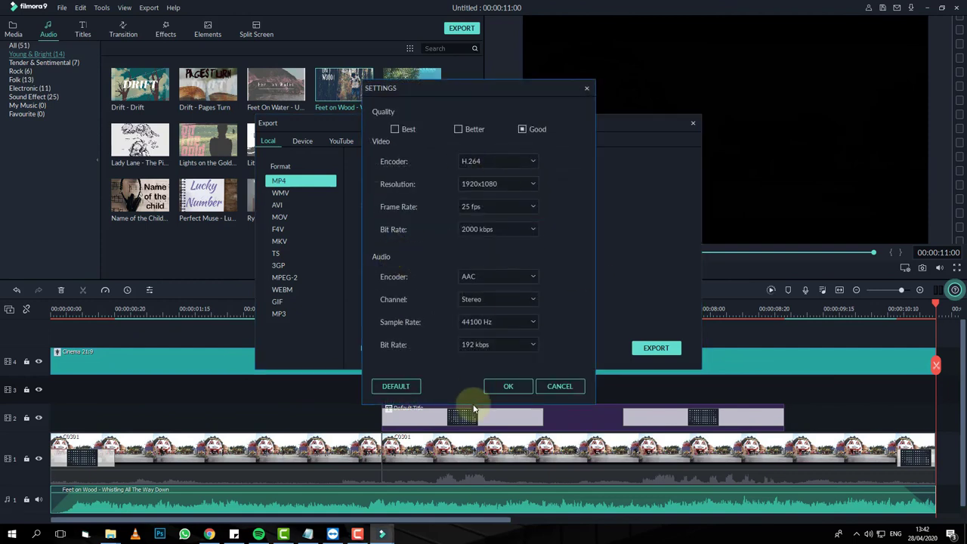
pyautogui.click(509, 388)
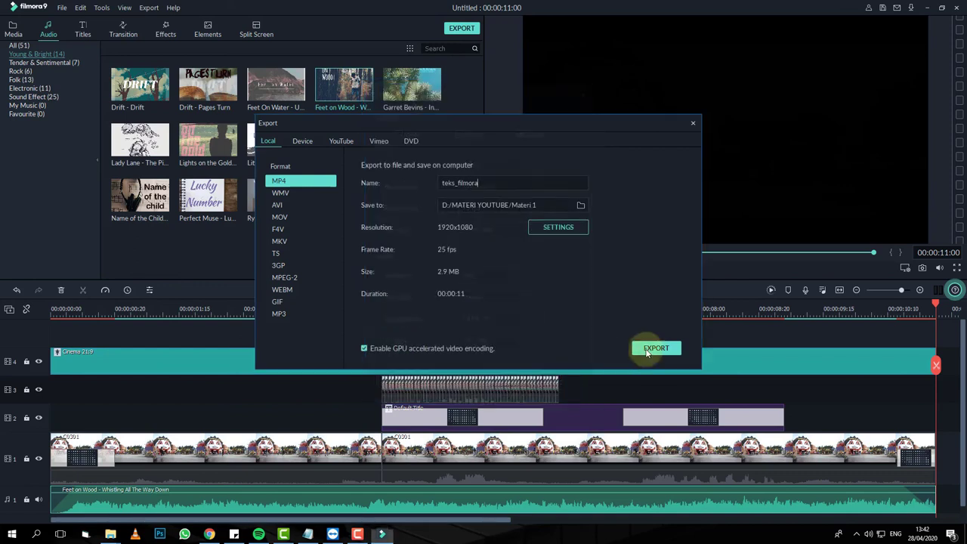
pyautogui.click(657, 348)
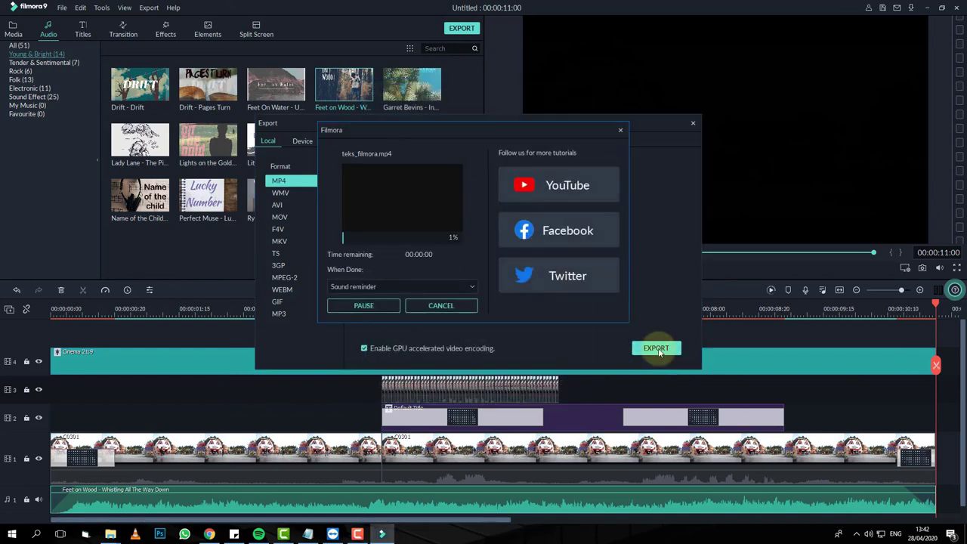